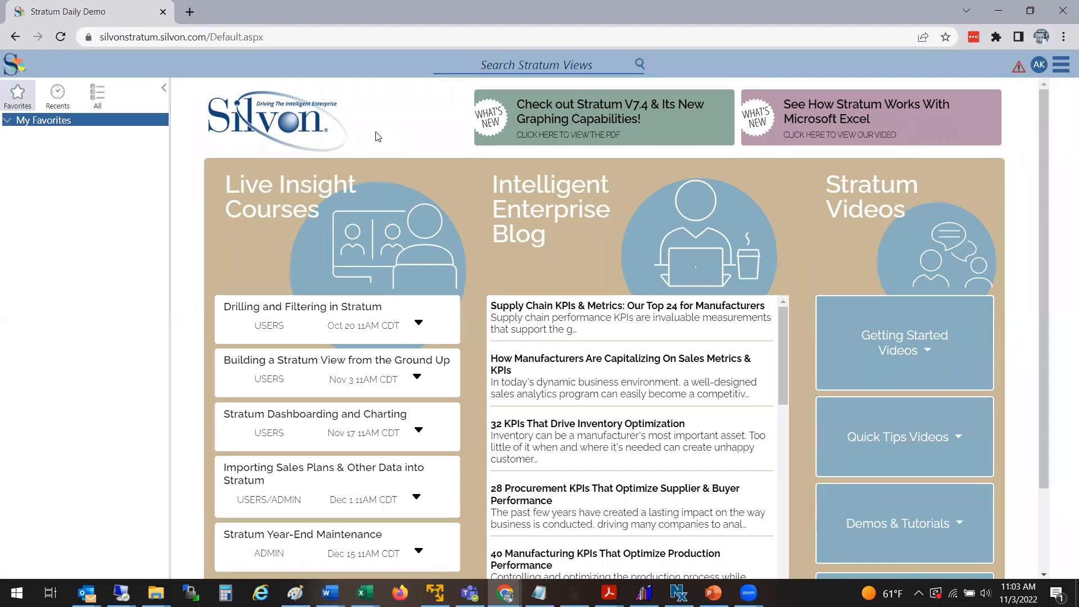
# Step: Open the Comparative Sales view from the SPM Sales & Profitability group in All views and show the View Explorer
pyautogui.click(93, 103)
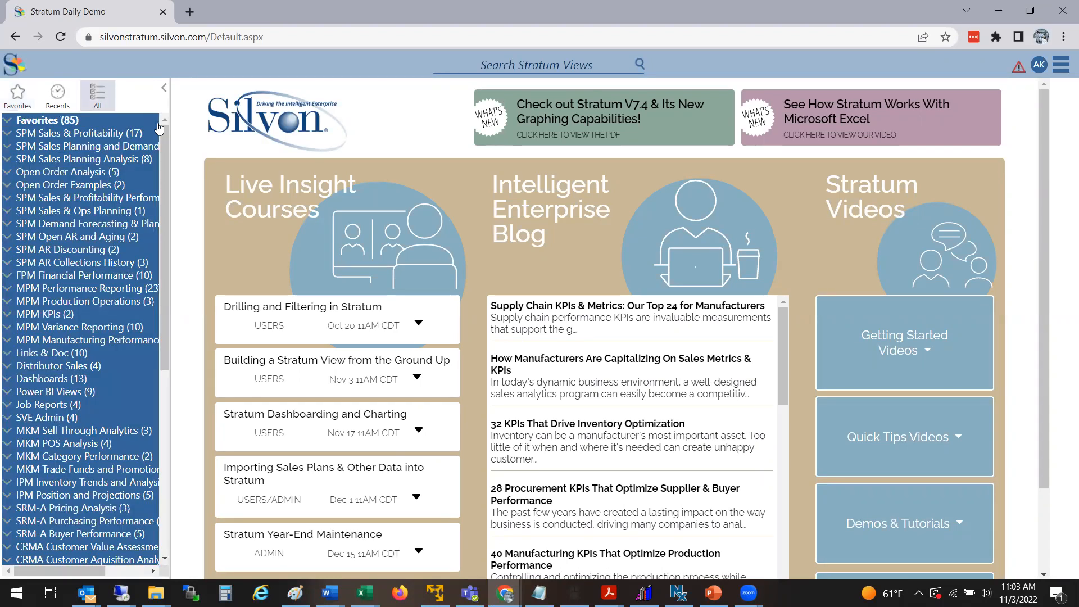
pyautogui.click(94, 186)
pyautogui.click(96, 187)
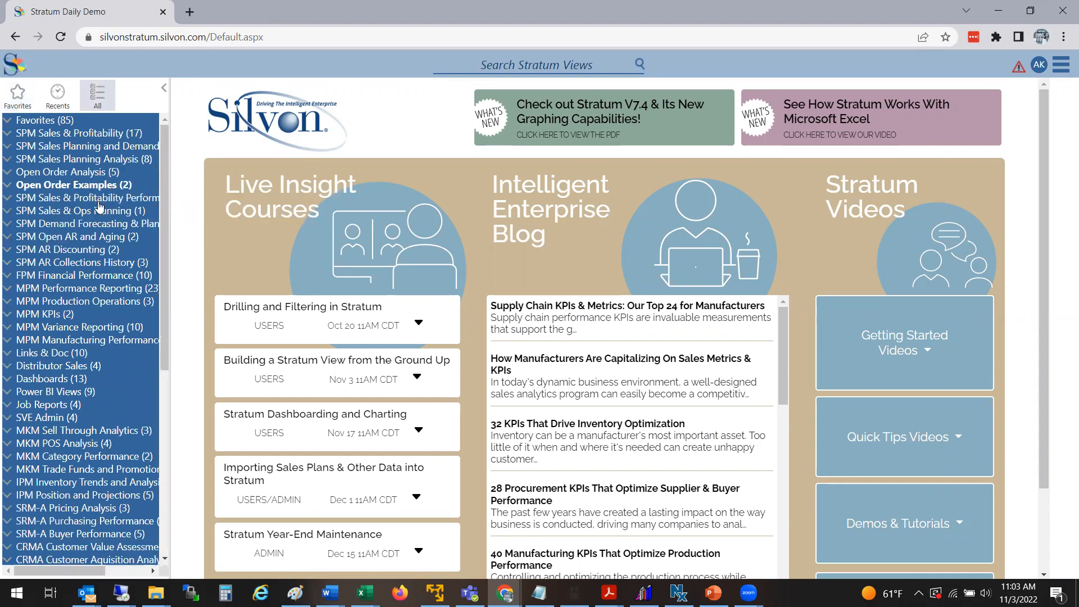
pyautogui.click(112, 134)
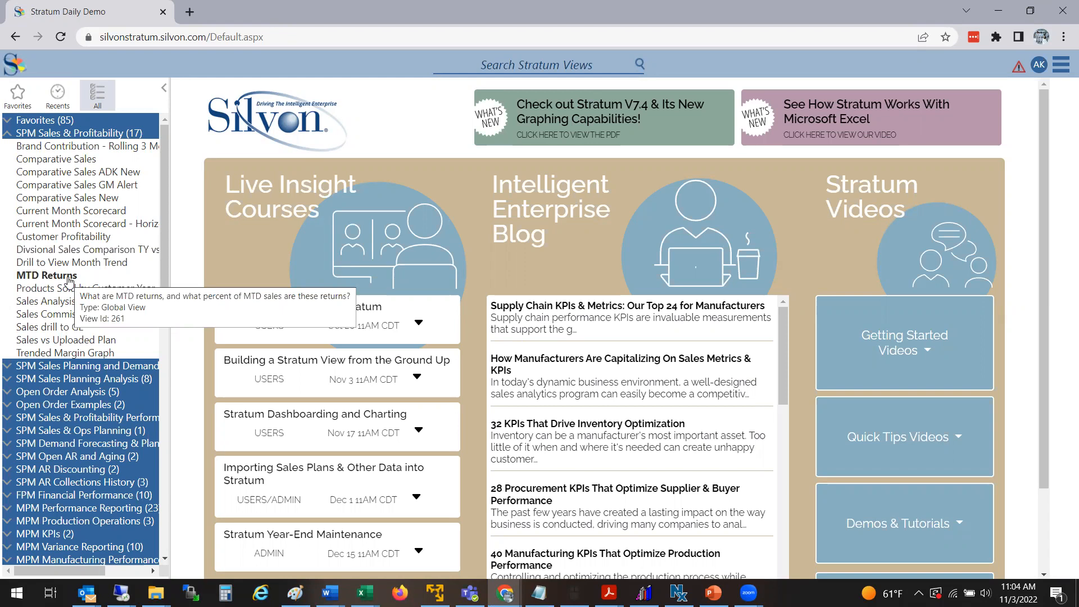
pyautogui.click(74, 162)
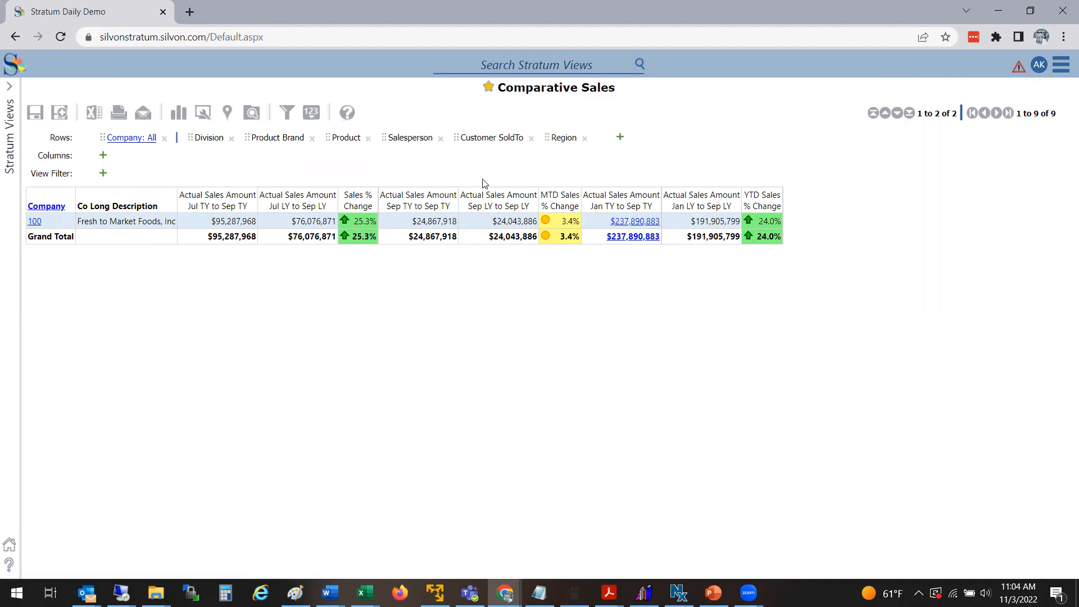
pyautogui.click(250, 116)
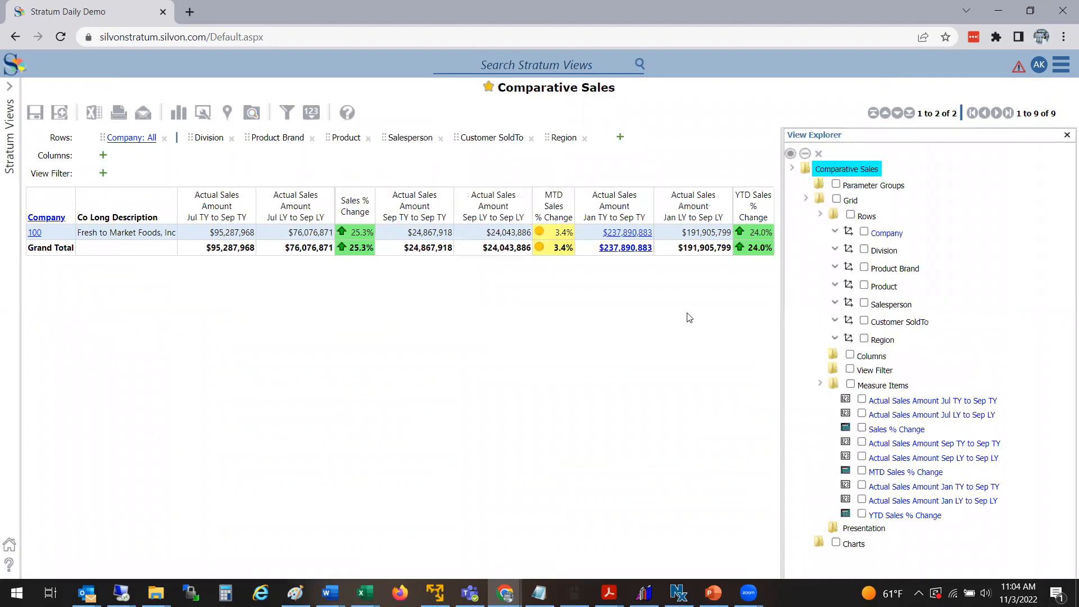
pyautogui.click(62, 115)
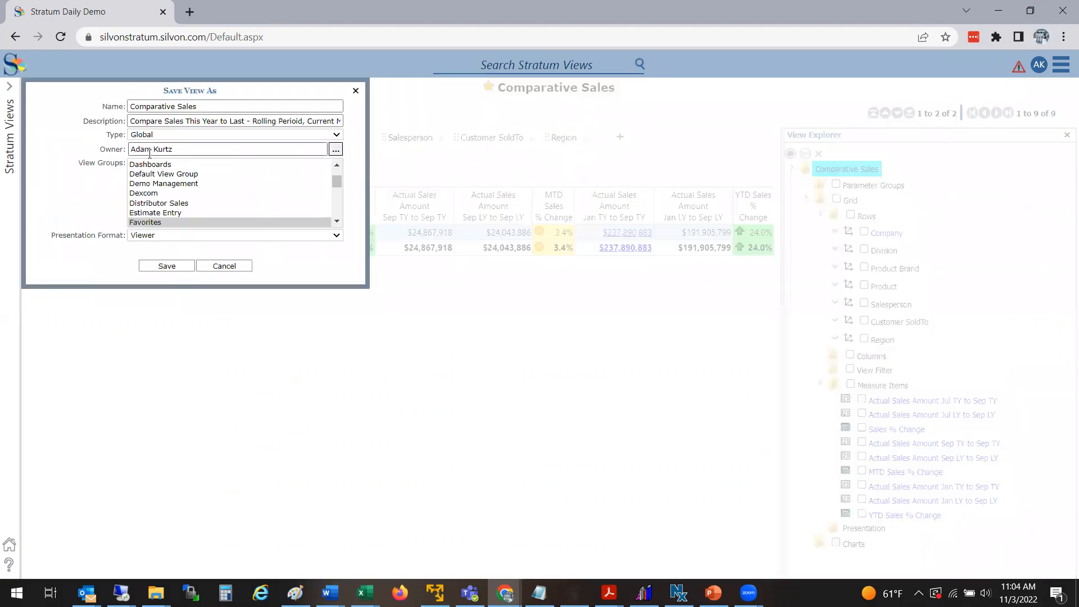
pyautogui.click(161, 136)
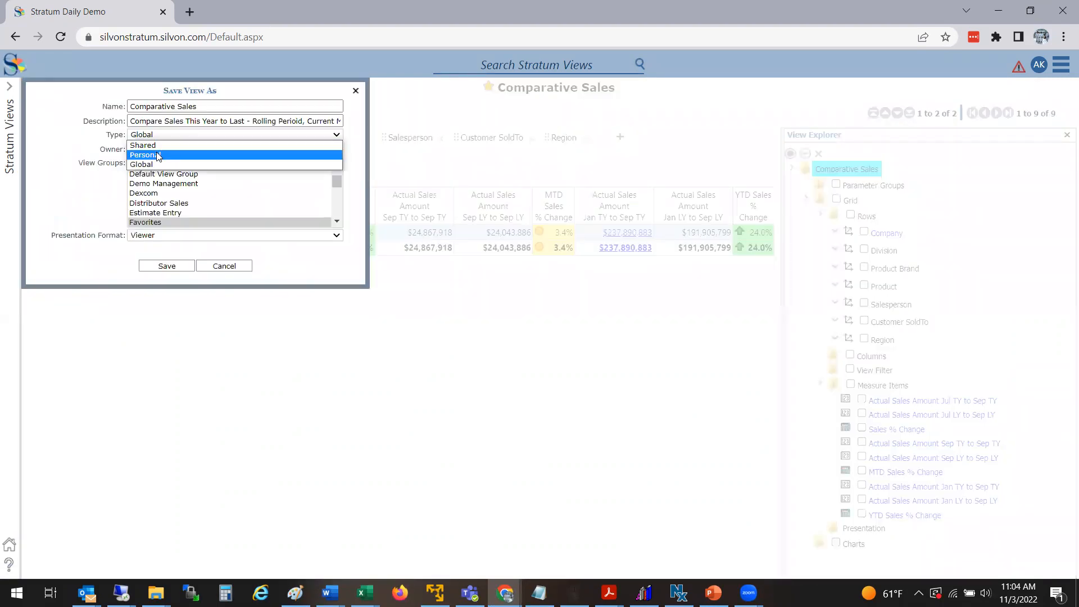
pyautogui.click(158, 156)
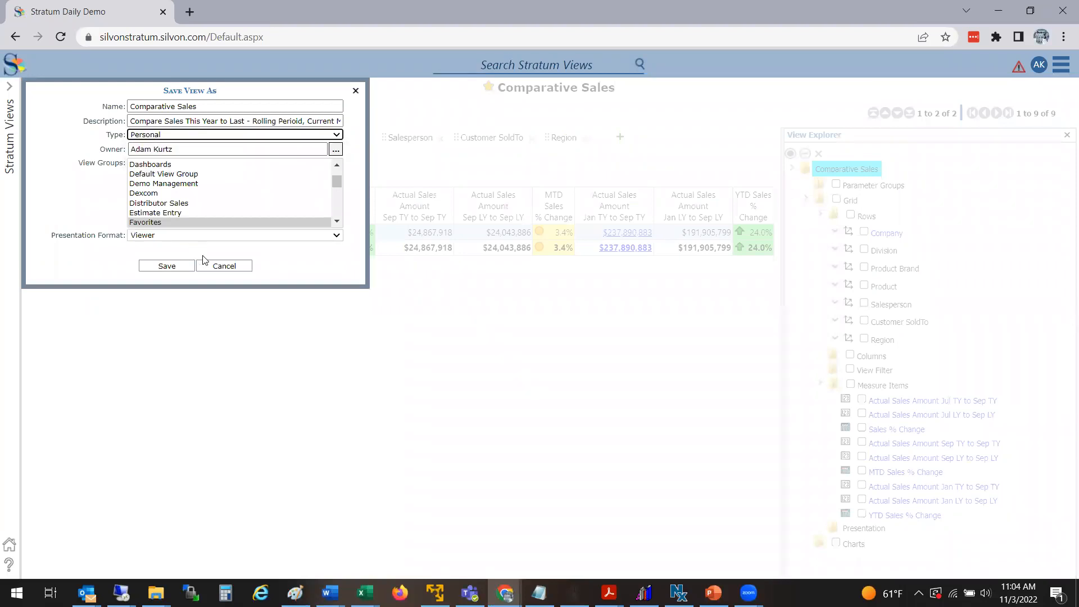
pyautogui.click(214, 268)
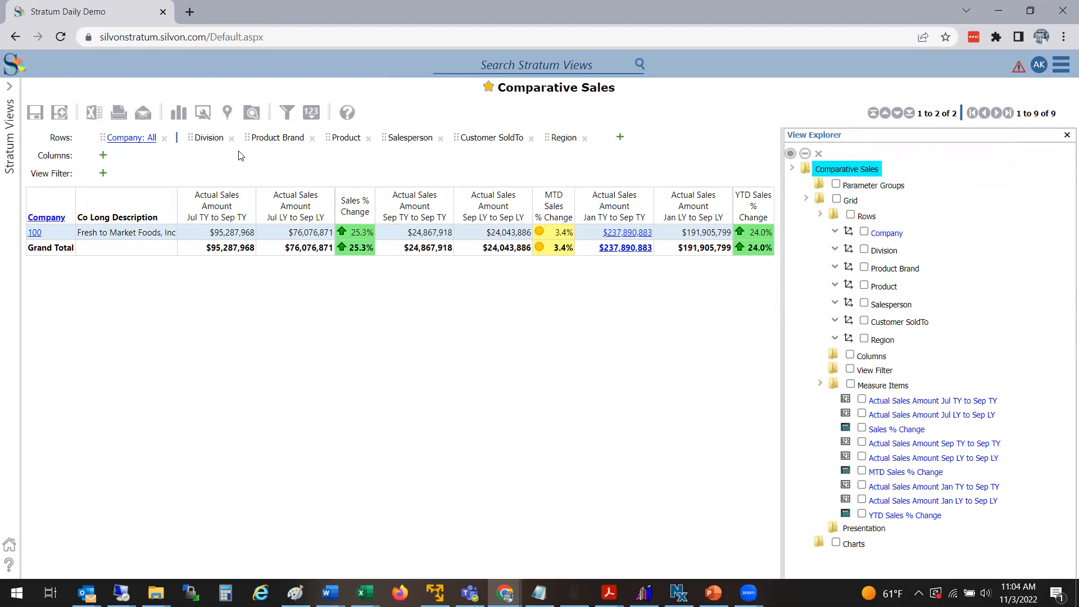
# Step: Delete all row items and measure items from the view in the View Explorer
pyautogui.click(250, 114)
pyautogui.click(250, 114)
pyautogui.click(250, 114)
pyautogui.click(250, 114)
pyautogui.click(850, 216)
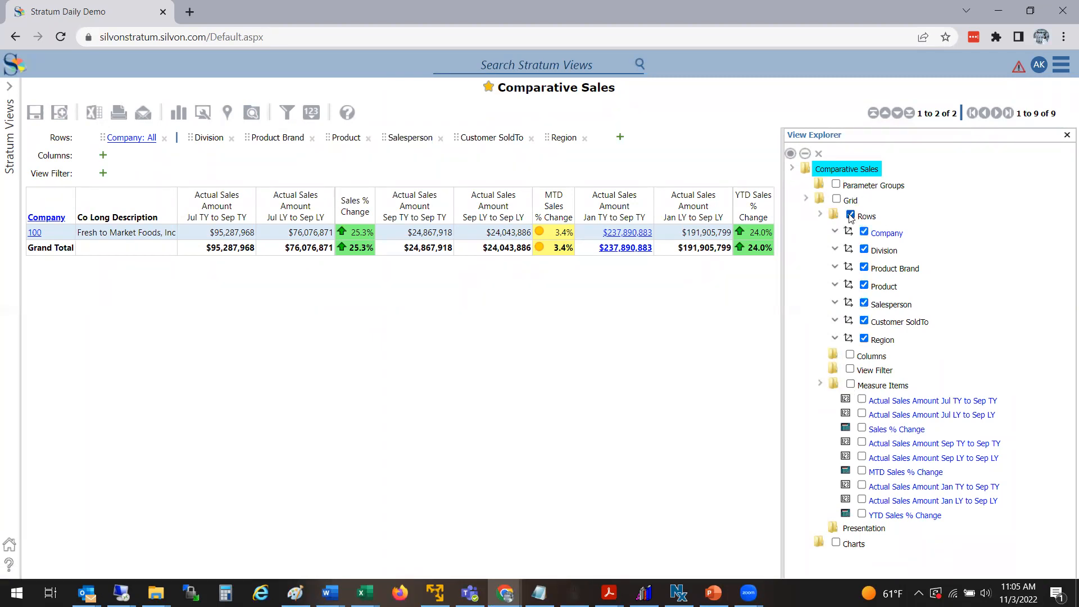
pyautogui.click(850, 385)
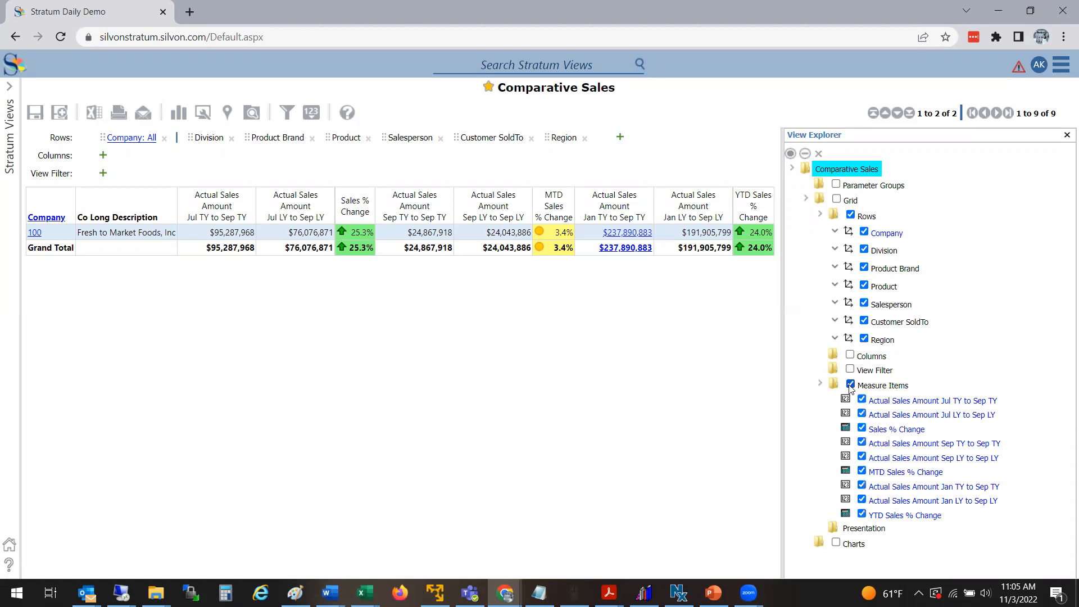
pyautogui.click(819, 155)
pyautogui.click(389, 344)
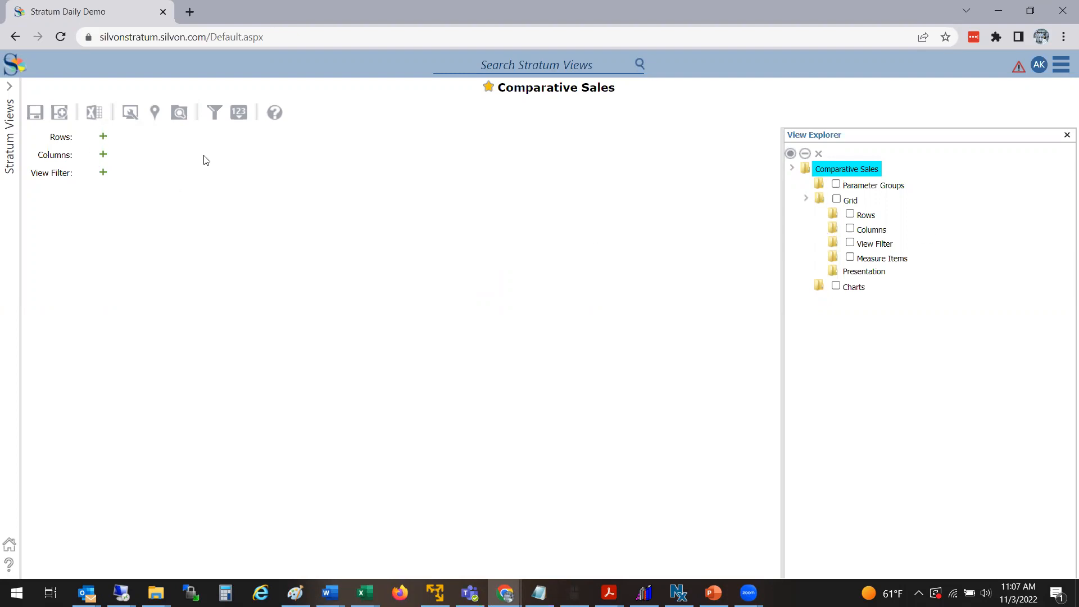
# Step: Open the row editor from the grid and add Company as a row
pyautogui.rightClick(332, 249)
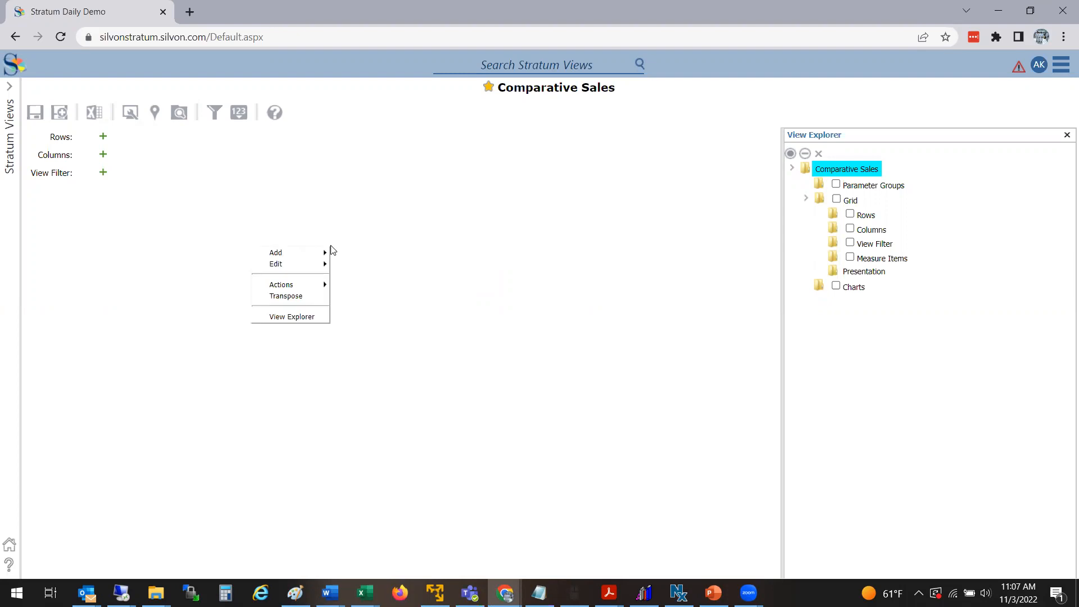
pyautogui.rightClick(433, 294)
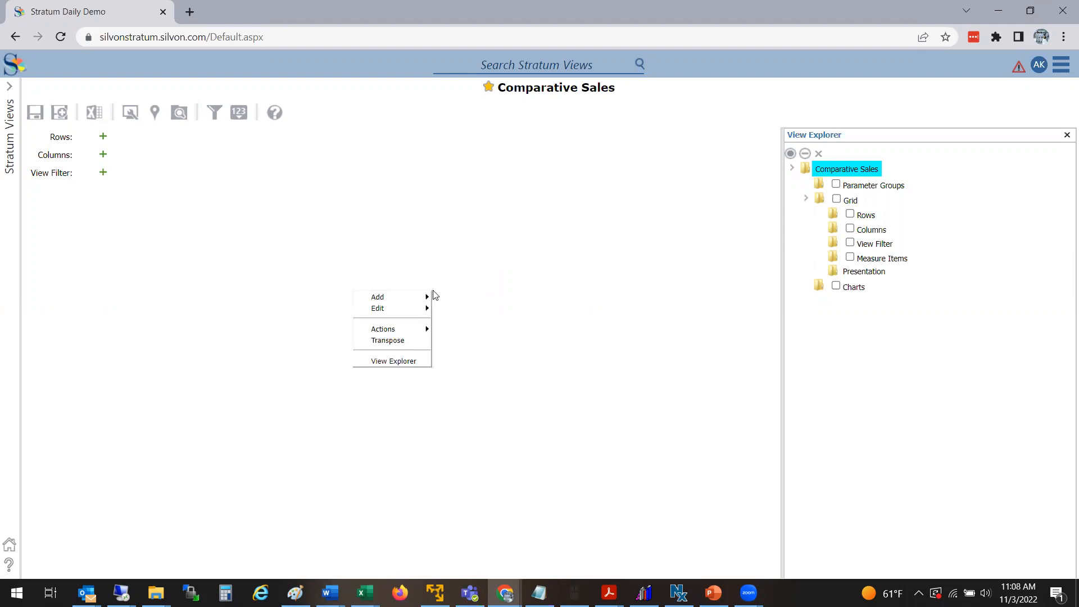
pyautogui.moveTo(418, 303)
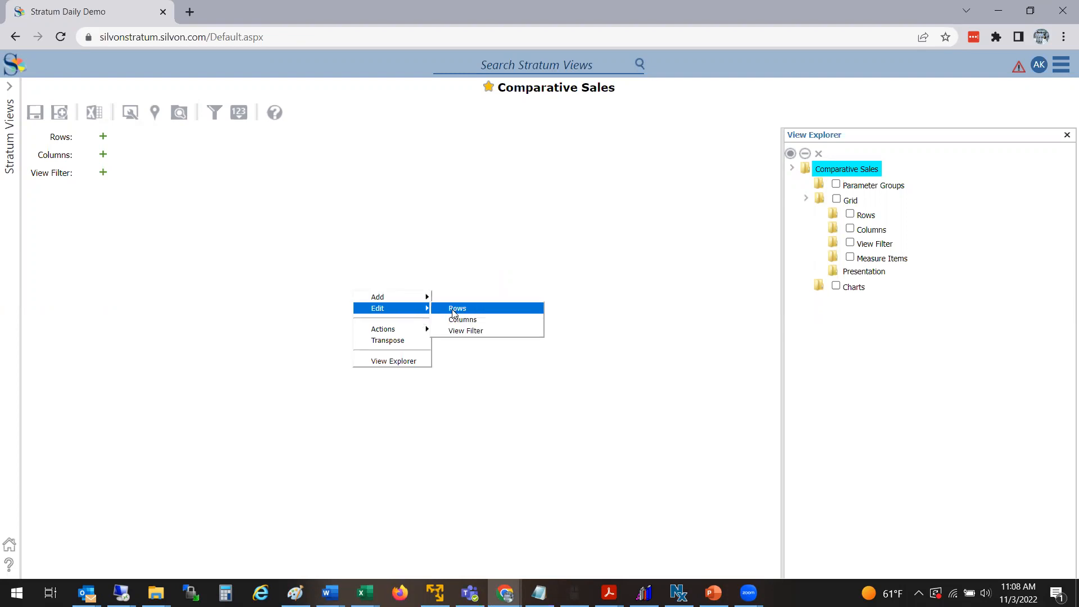
pyautogui.click(455, 310)
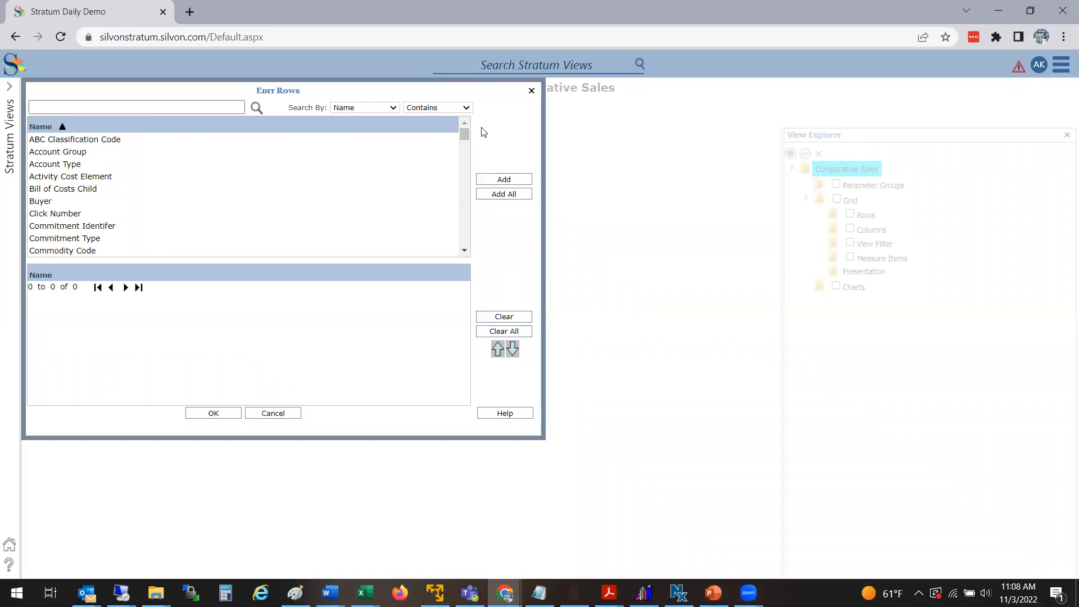
pyautogui.click(465, 192)
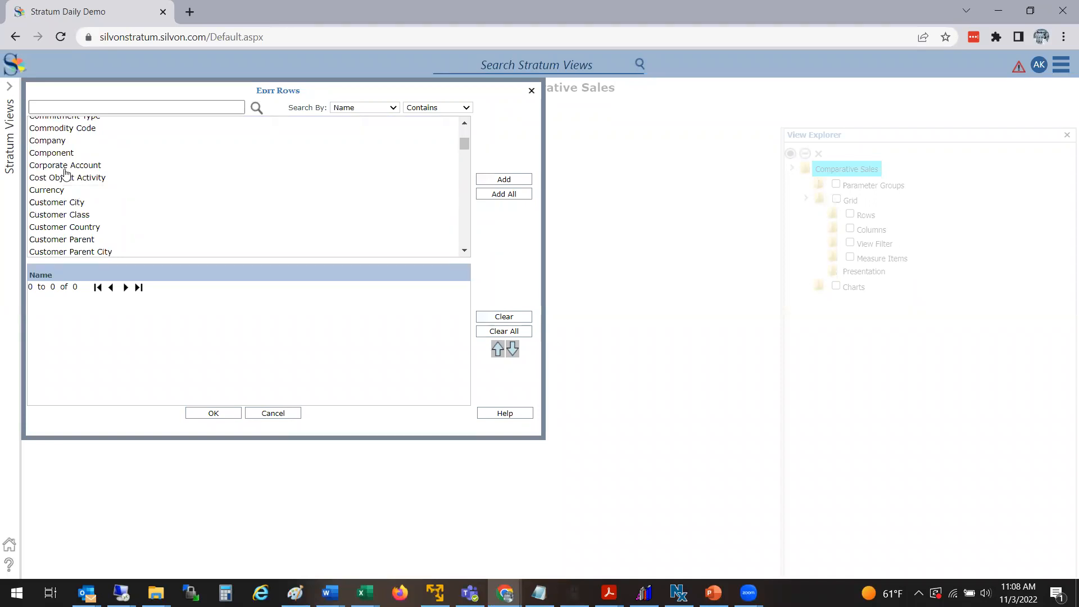
pyautogui.doubleClick(48, 142)
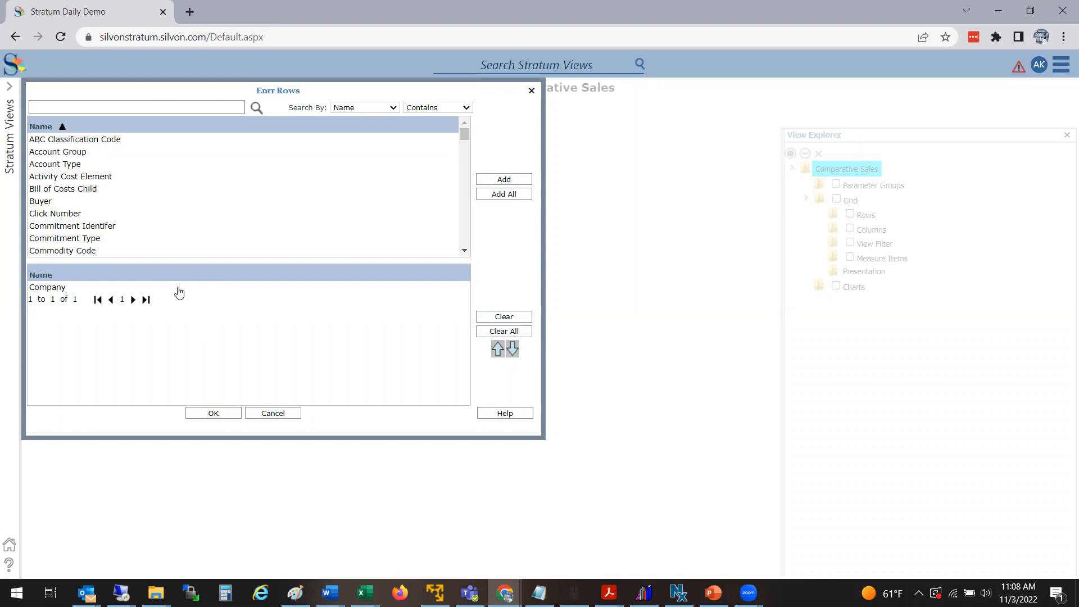
# Step: Add Customer SoldTo as a row
pyautogui.click(463, 228)
pyautogui.click(462, 228)
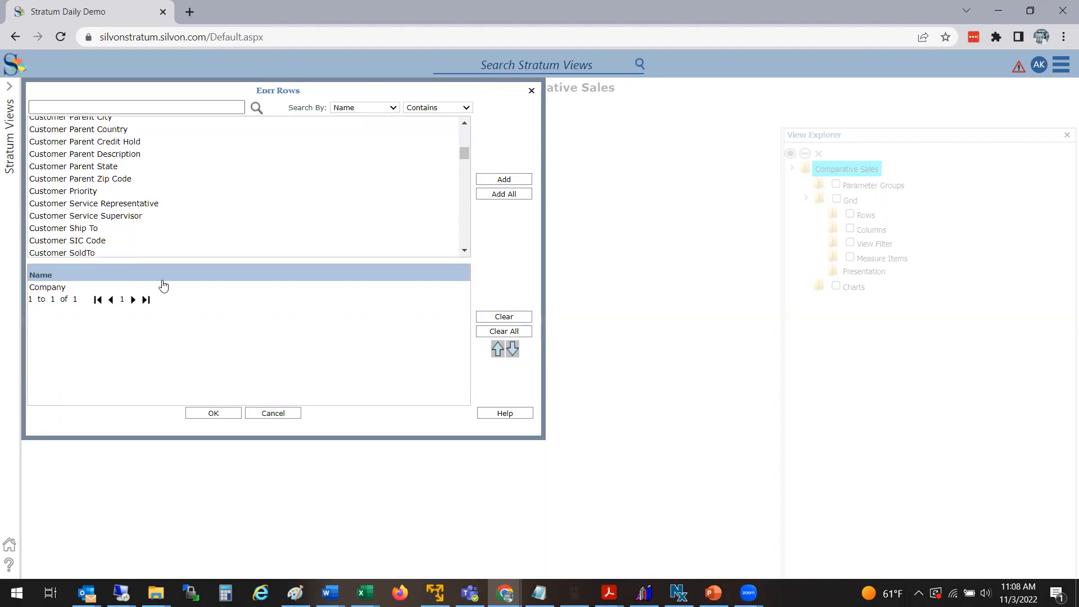
pyautogui.click(82, 253)
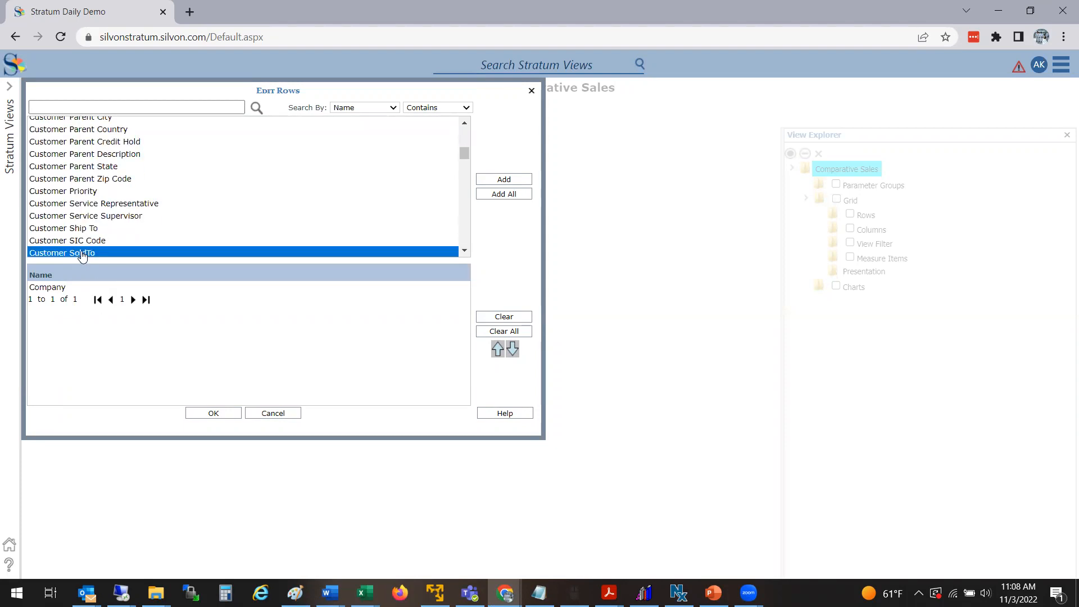
pyautogui.doubleClick(83, 253)
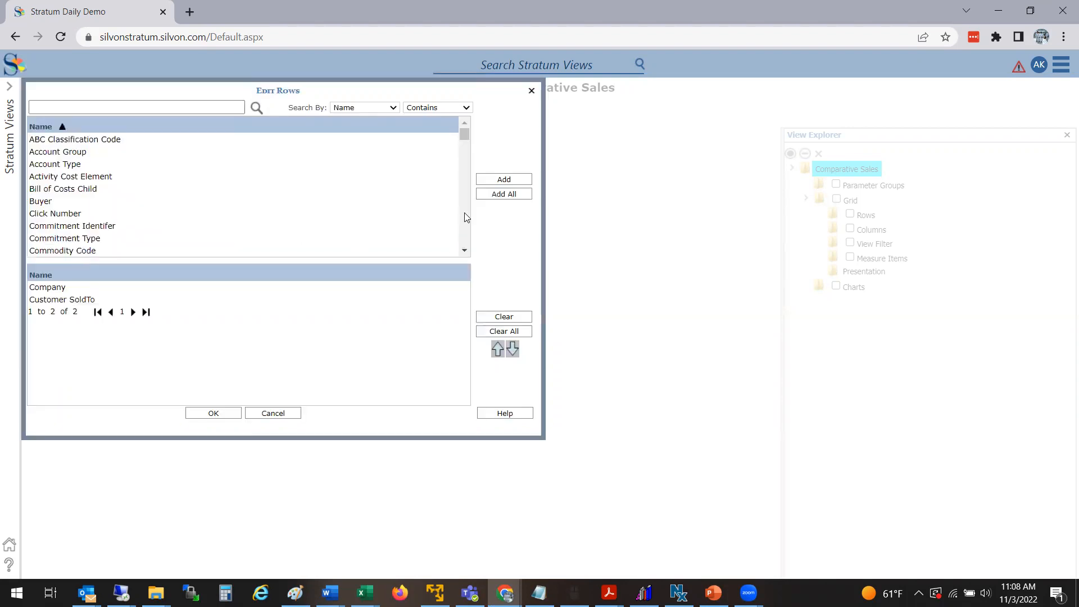
pyautogui.click(465, 213)
# Step: Search the available rows for prod and add Product Brand and Product
pyautogui.click(227, 103)
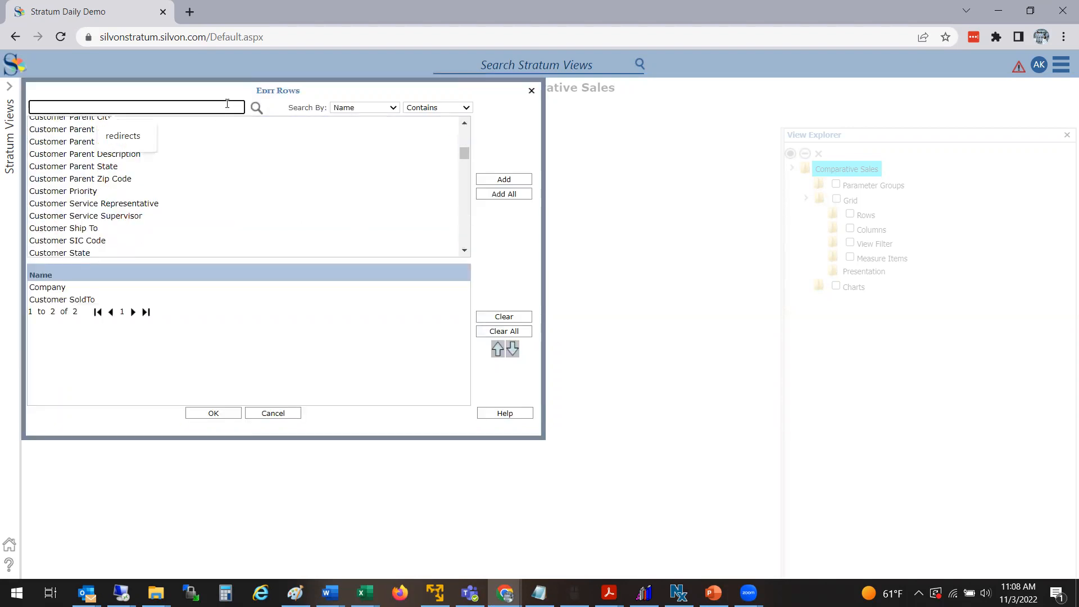
pyautogui.write('prod')
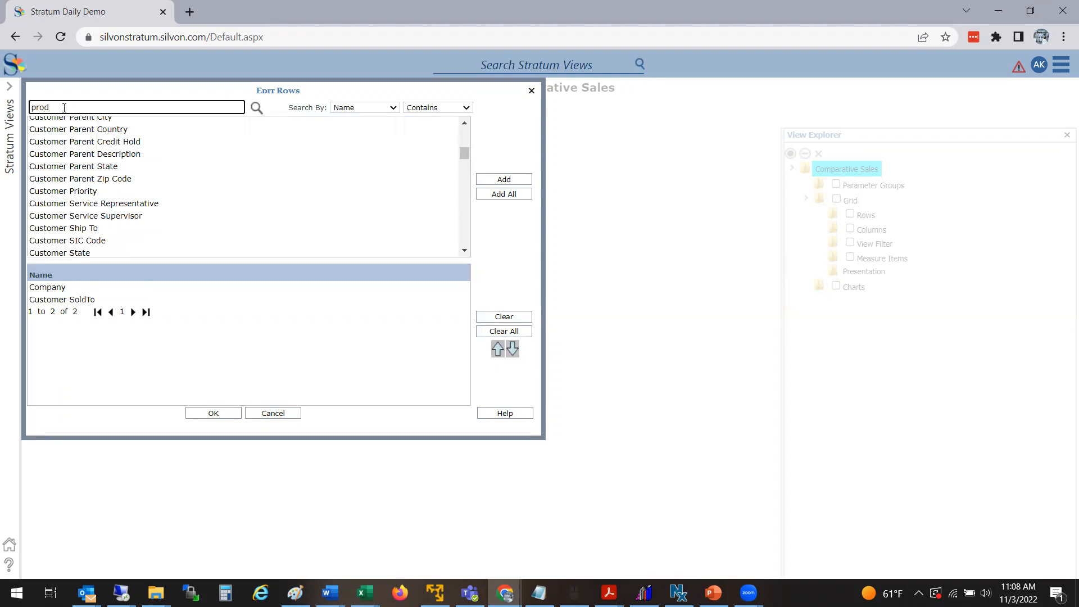
pyautogui.click(257, 108)
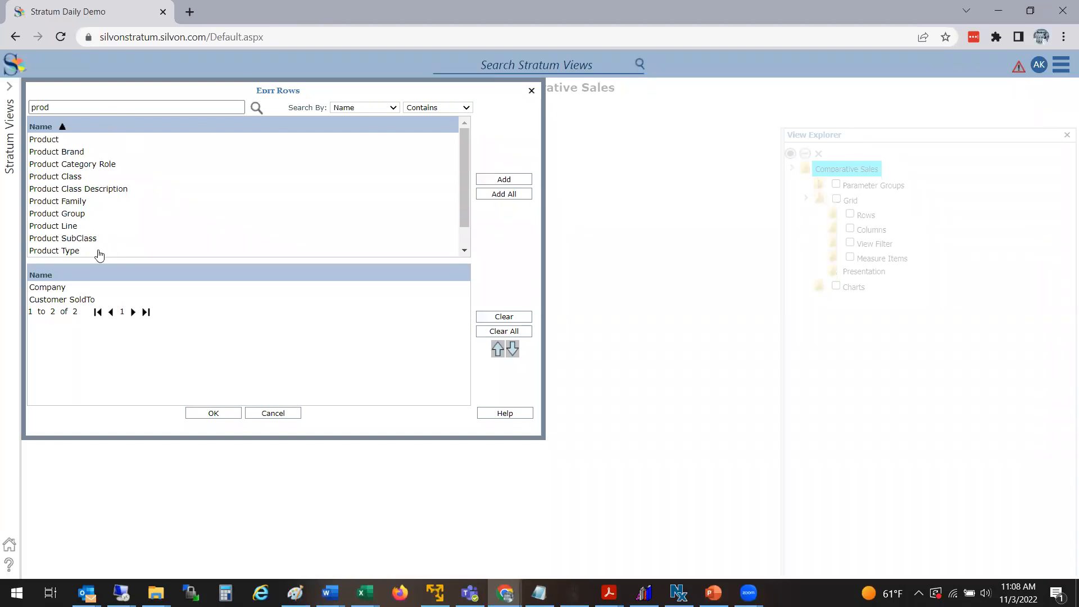
pyautogui.doubleClick(88, 153)
pyautogui.doubleClick(71, 141)
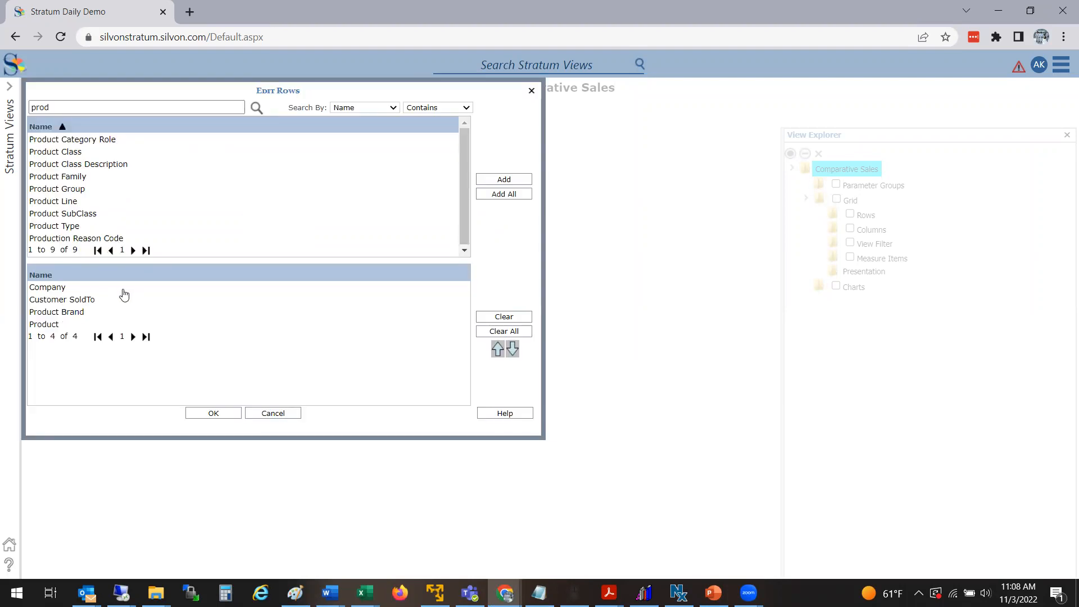
# Step: Clear the search, search for region, add Region as a row, and confirm the row edits
pyautogui.moveTo(77, 104); pyautogui.dragTo(9, 115)
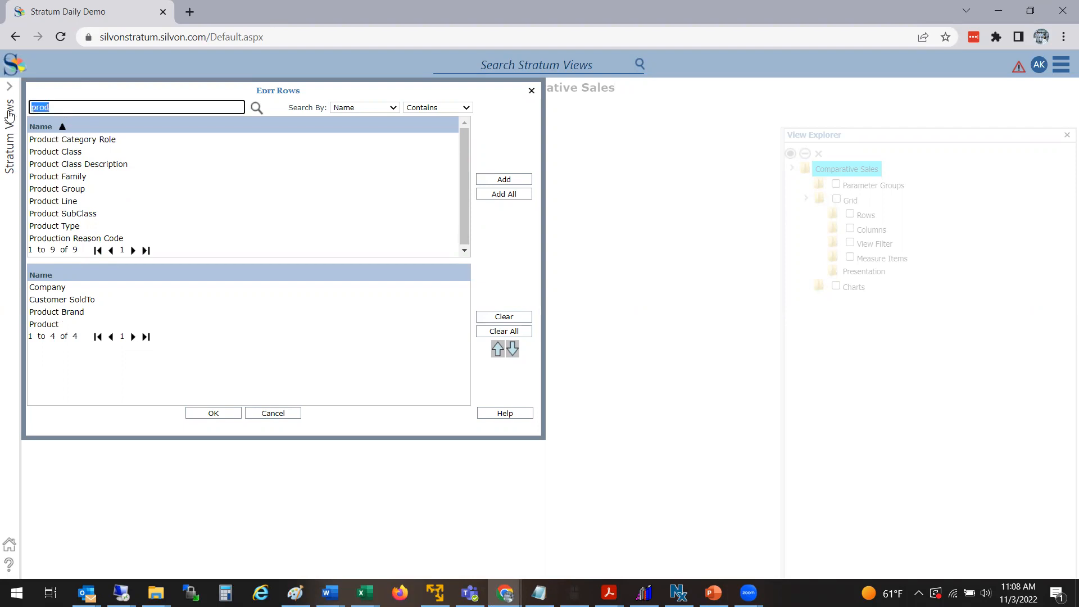
pyautogui.press('BackSpace')
pyautogui.click(257, 110)
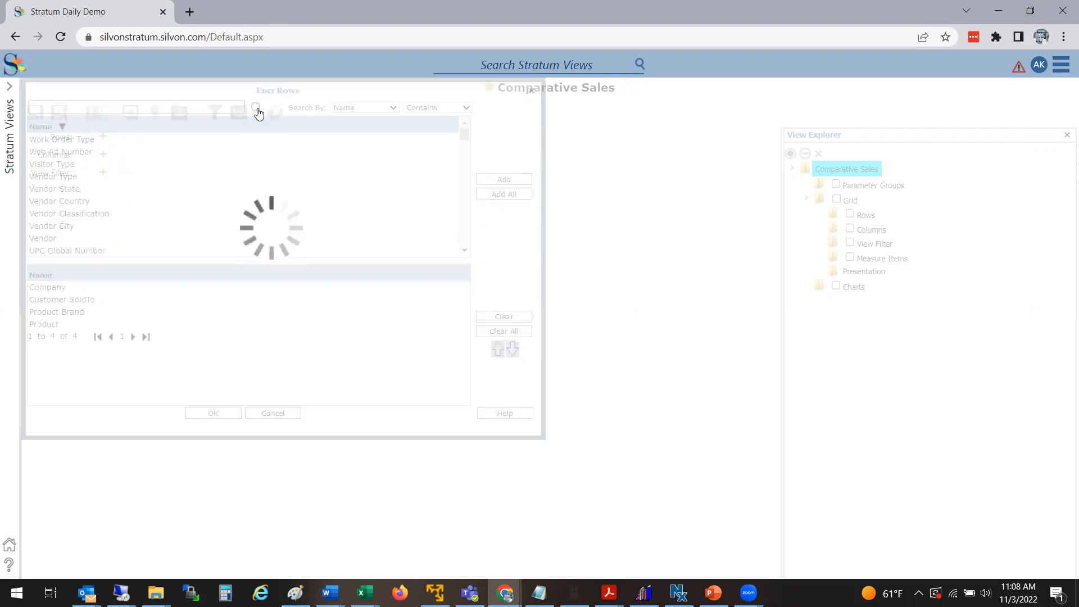
pyautogui.click(63, 127)
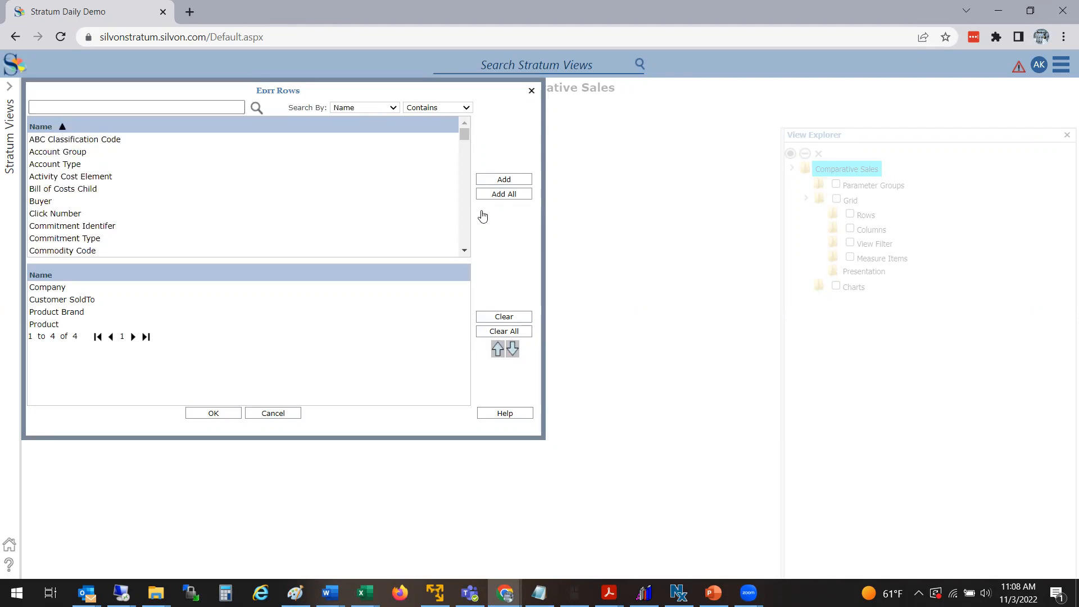
pyautogui.moveTo(461, 138); pyautogui.dragTo(470, 227)
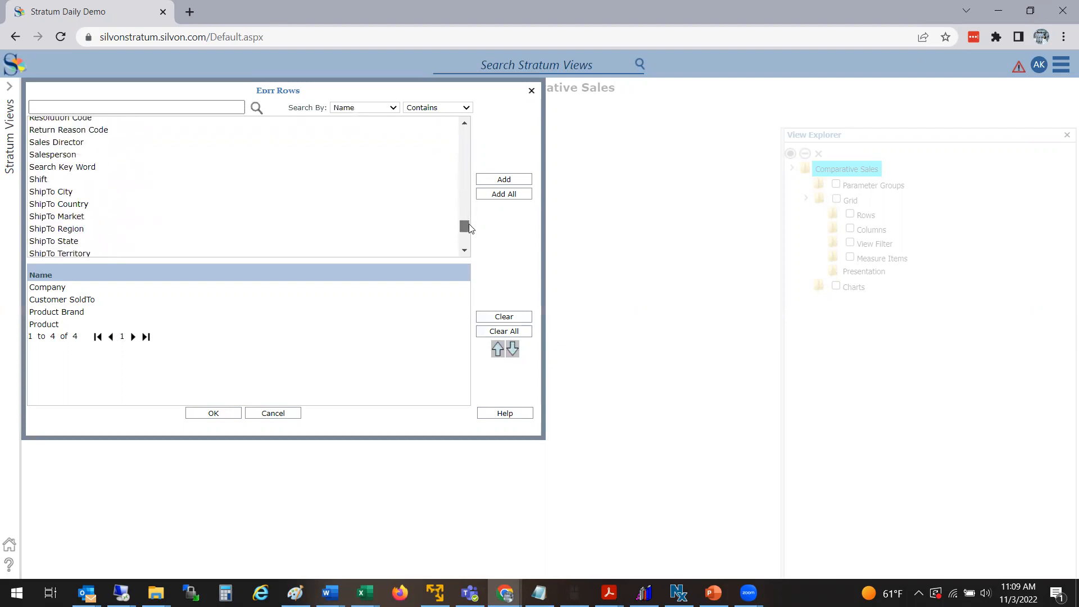
pyautogui.click(103, 101)
pyautogui.write('region')
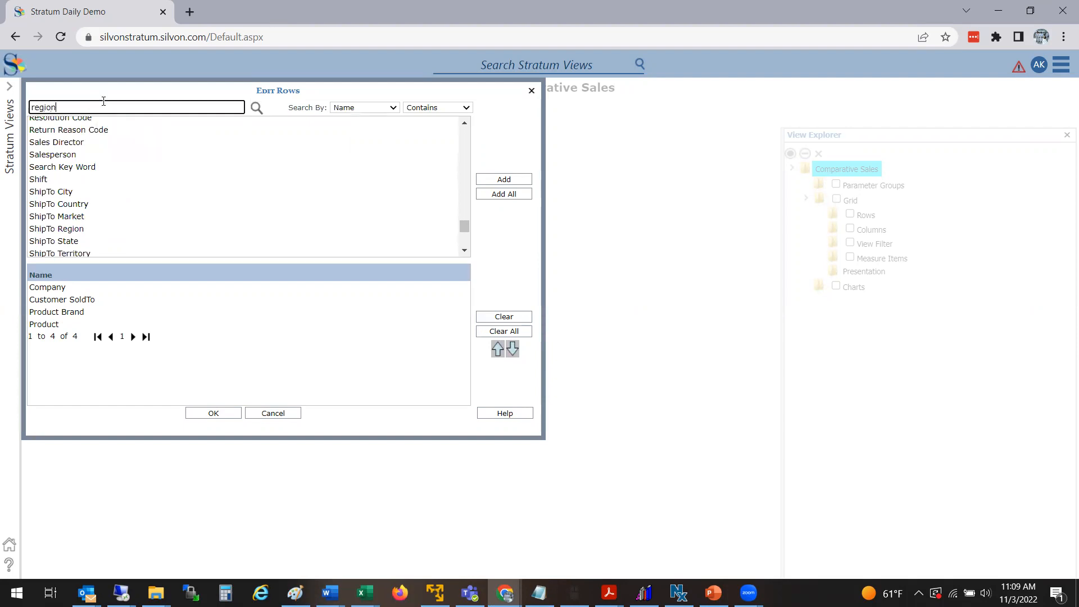
pyautogui.doubleClick(44, 140)
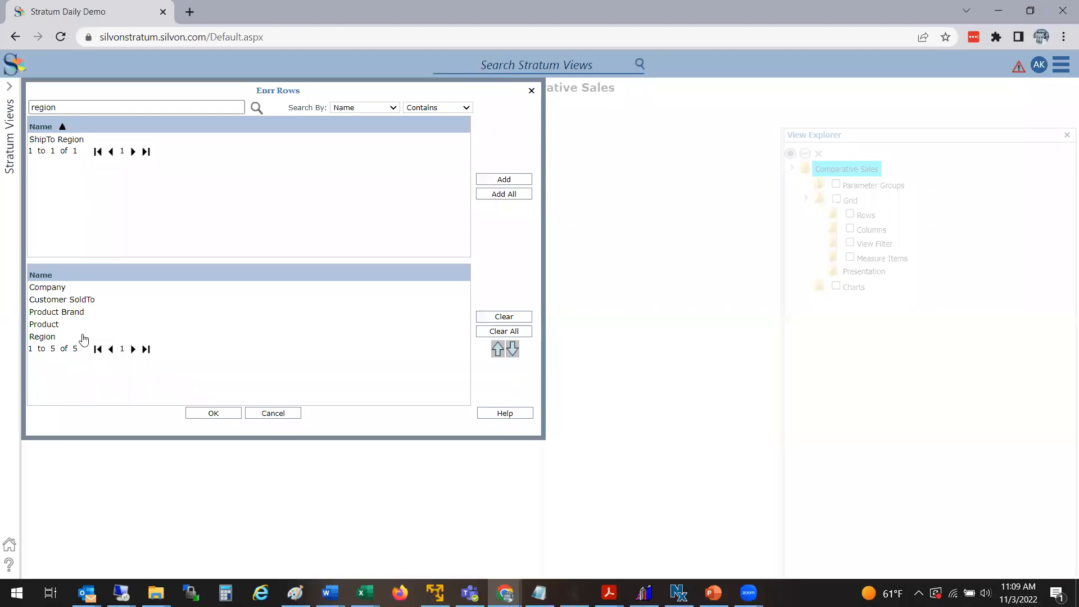
pyautogui.click(208, 414)
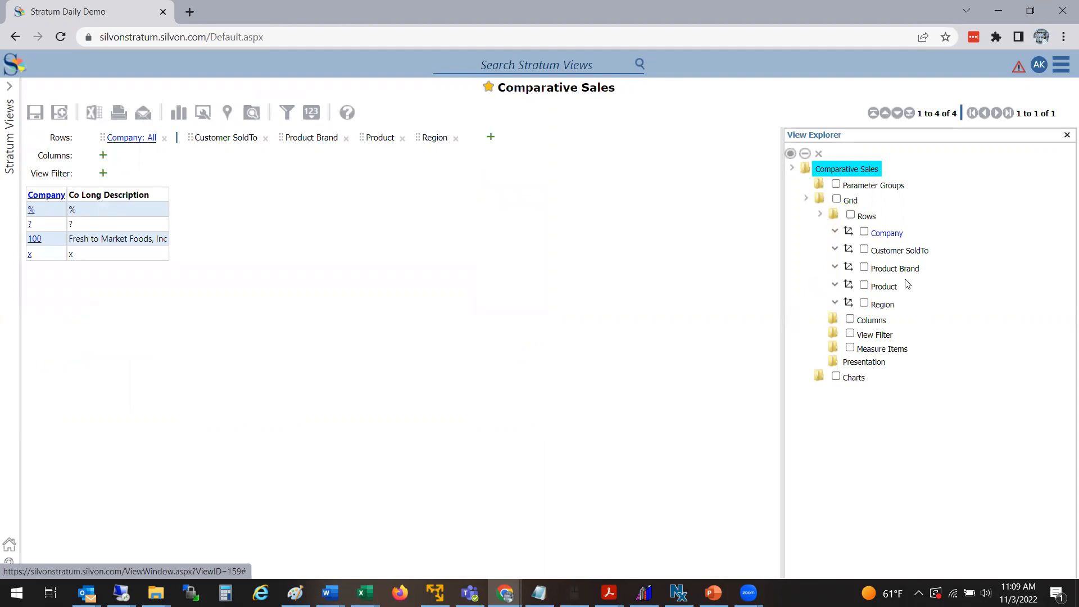
# Step: Open the row editor again from the Rows folder in the View Explorer
pyautogui.rightClick(459, 204)
pyautogui.moveTo(442, 248)
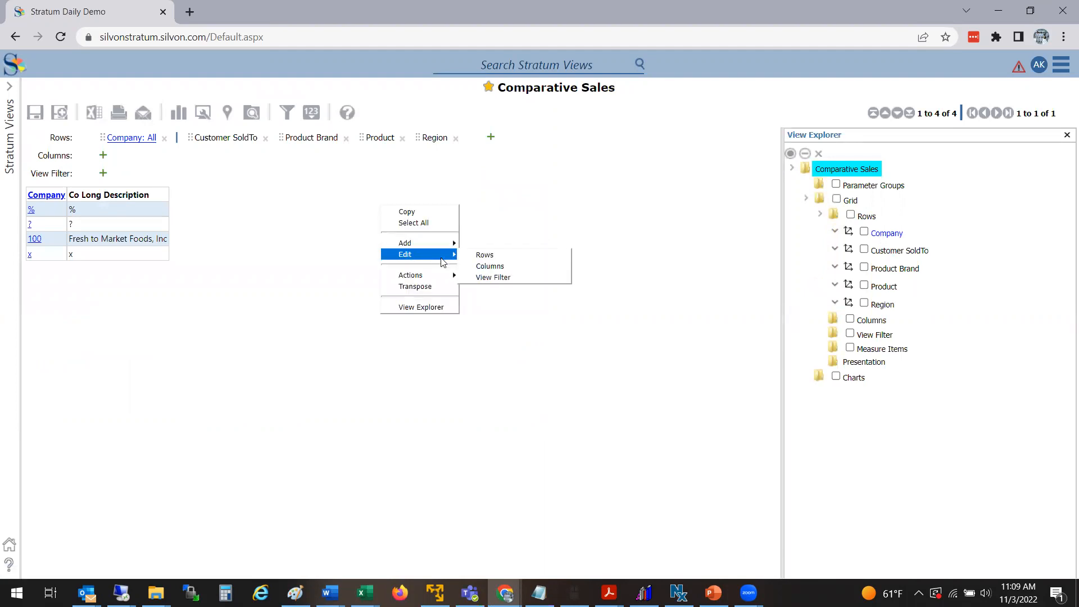
pyautogui.rightClick(870, 217)
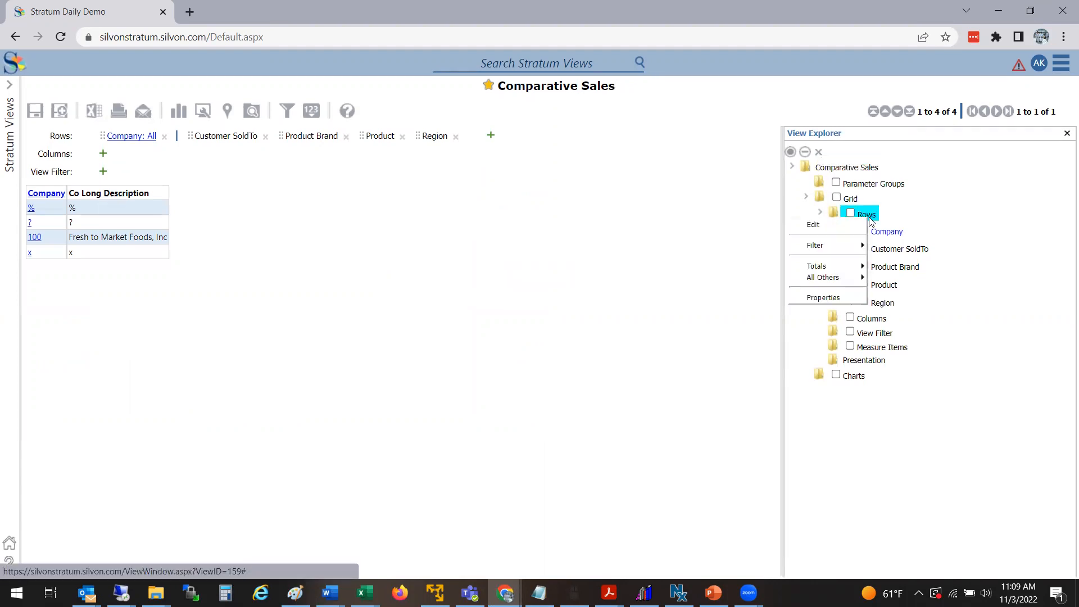
pyautogui.click(834, 226)
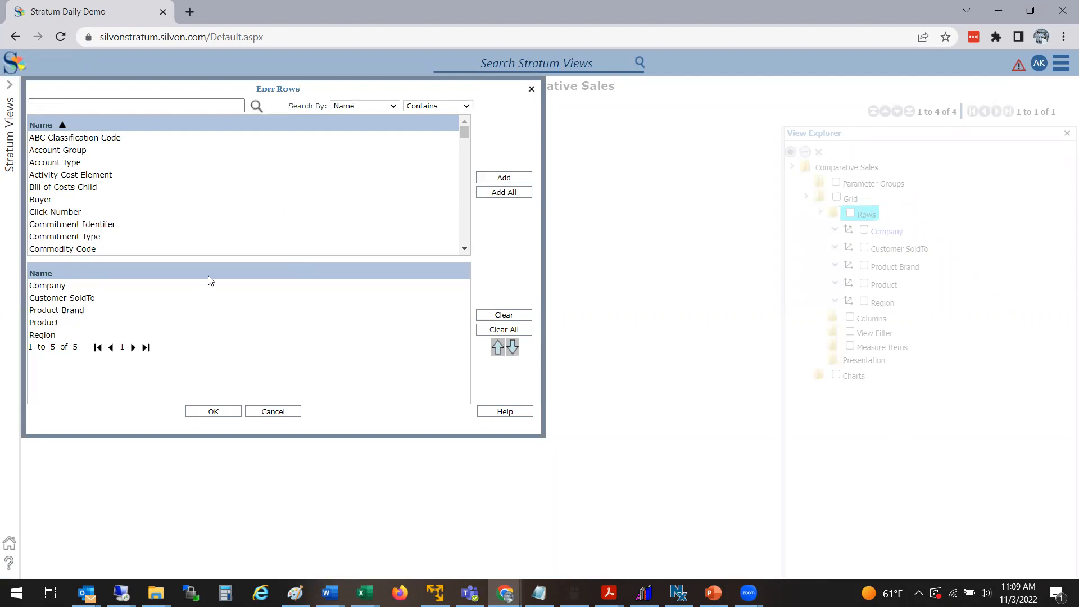
# Step: Close the row editor without changes and add Product Class as a row hierarchy
pyautogui.click(285, 415)
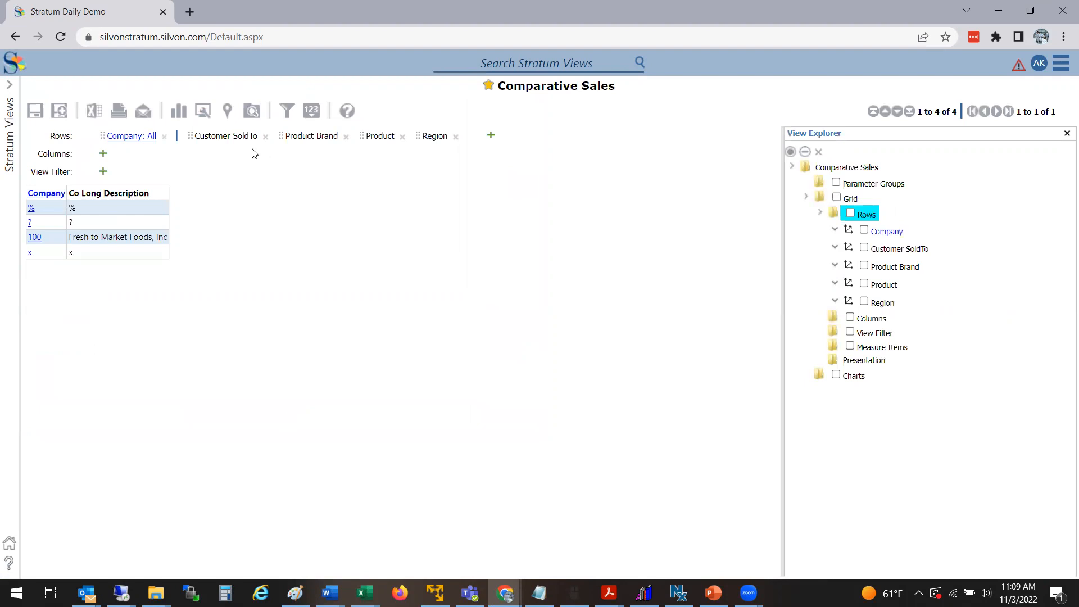
pyautogui.click(491, 137)
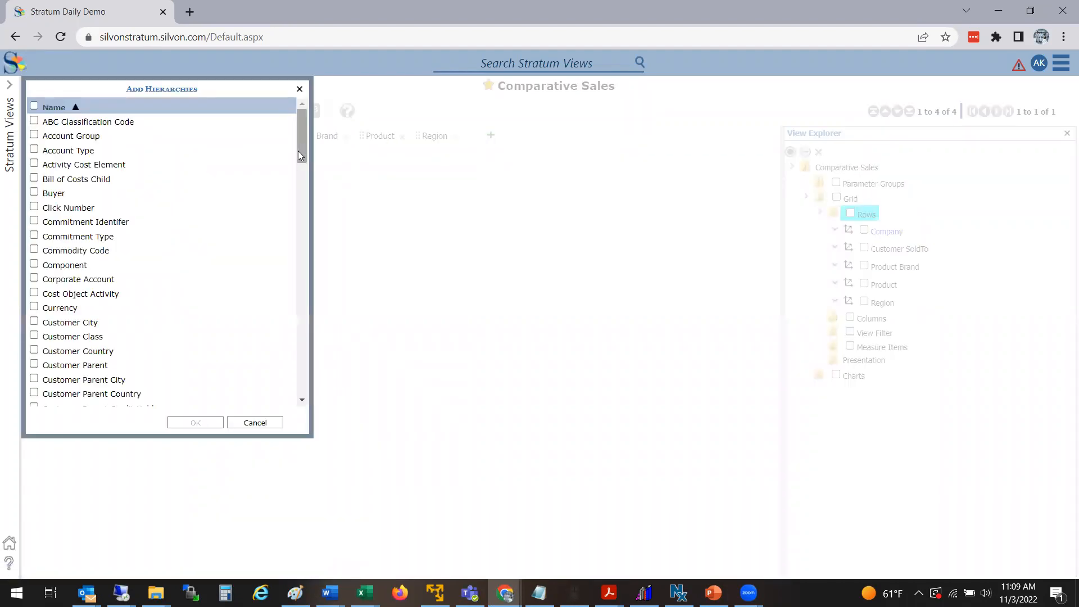
pyautogui.moveTo(297, 148); pyautogui.dragTo(292, 208)
pyautogui.scroll(-3, 292, 207)
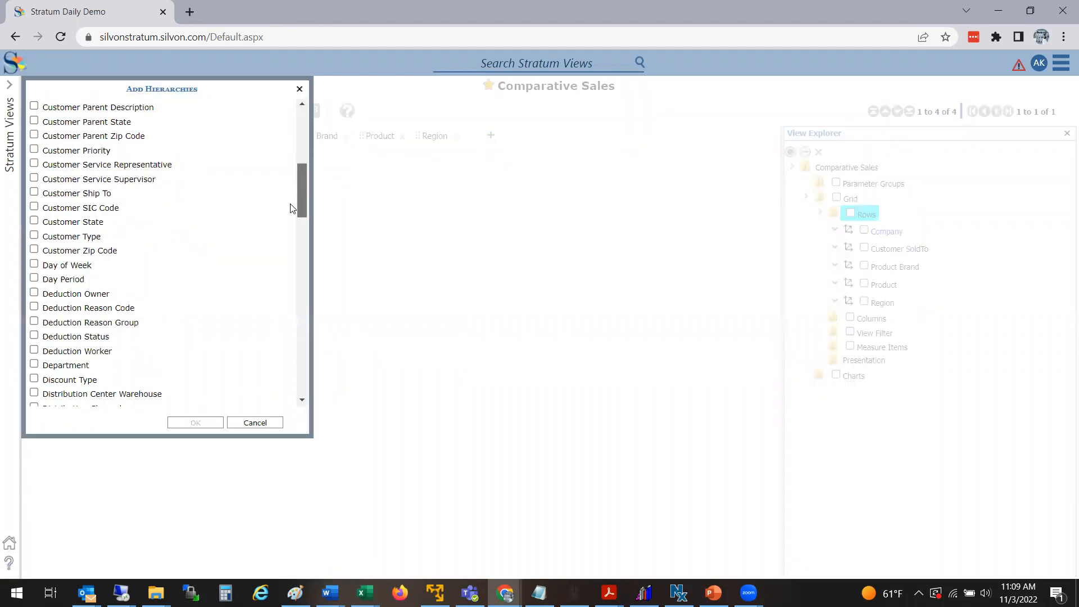
pyautogui.scroll(-20, 289, 220)
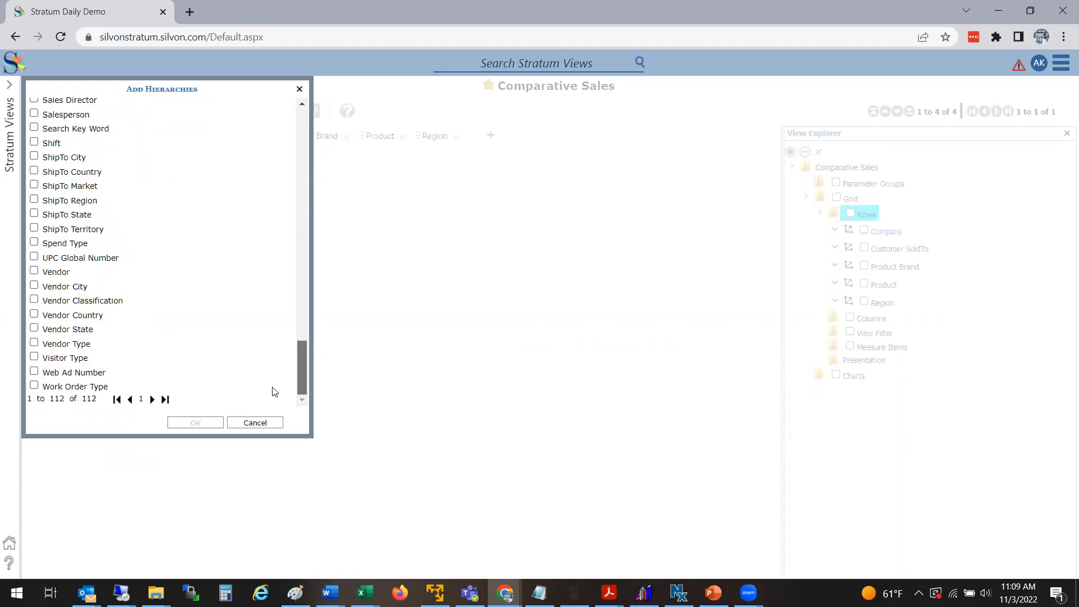
pyautogui.scroll(15, 284, 171)
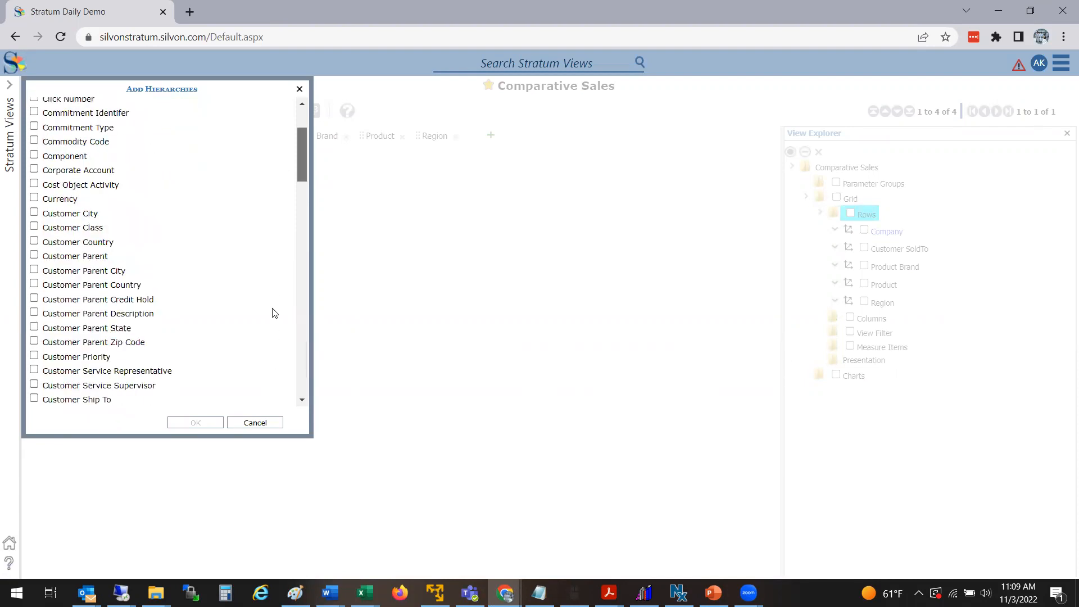
pyautogui.scroll(-12, 272, 321)
pyautogui.click(34, 248)
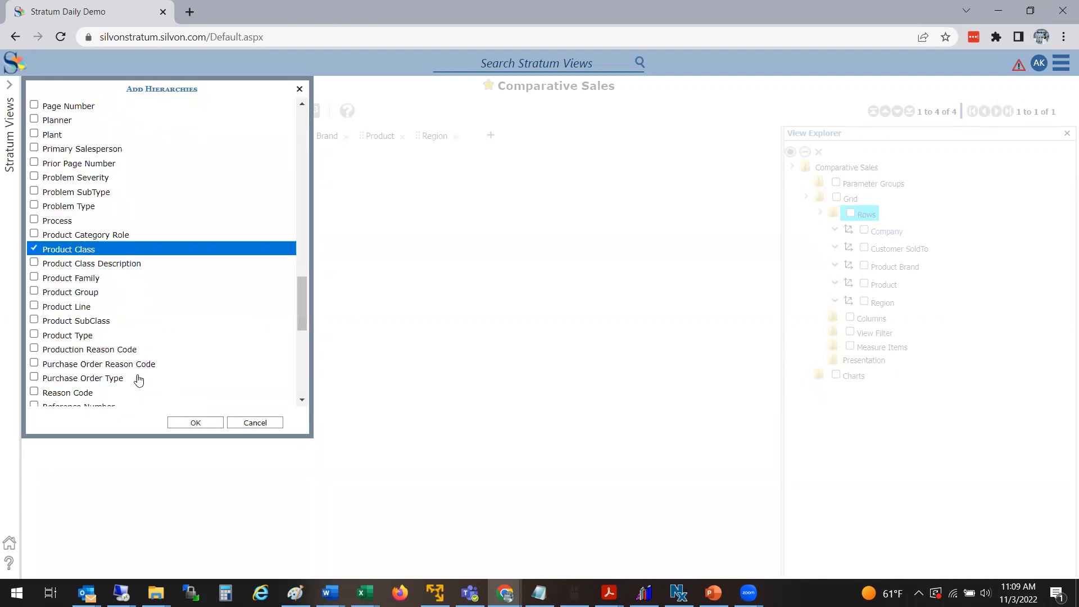
pyautogui.click(175, 419)
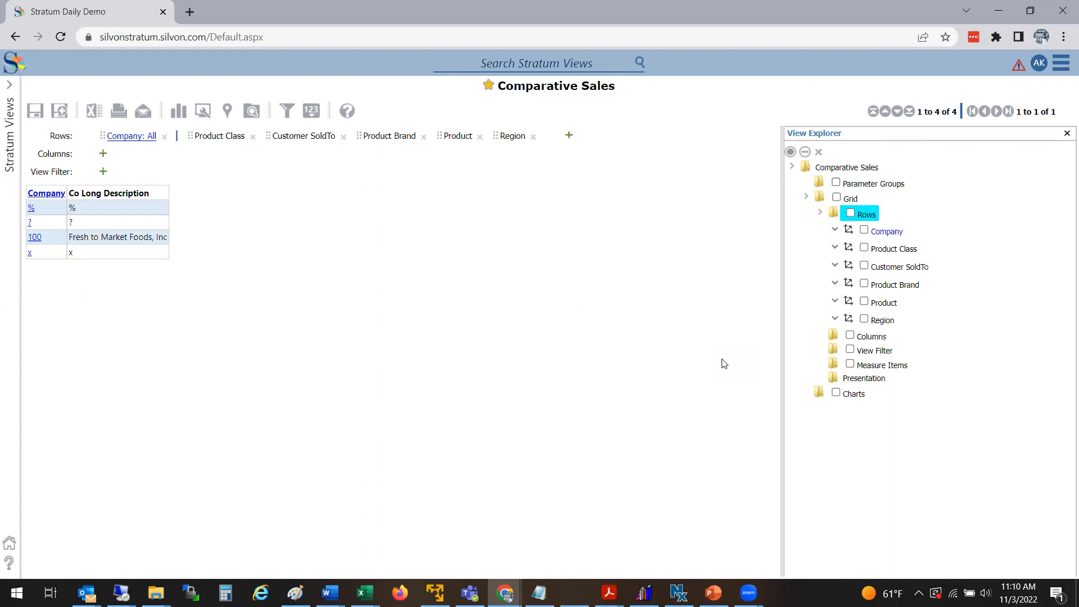
# Step: Open the Add Measure Item dialog from the grid and search measures for sales
pyautogui.rightClick(393, 304)
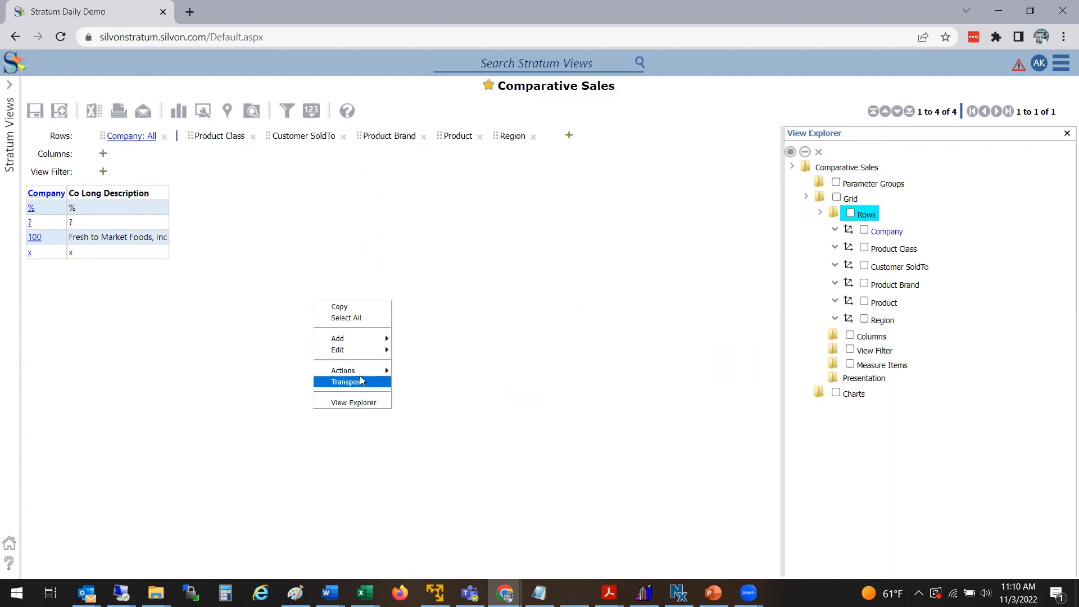
pyautogui.moveTo(361, 338)
pyautogui.click(415, 340)
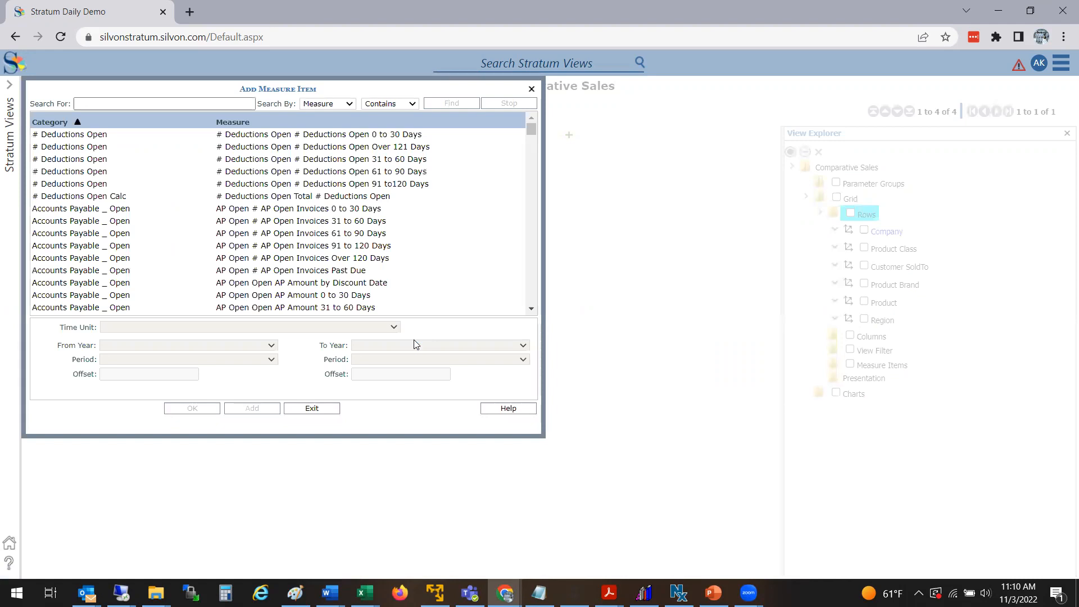
pyautogui.click(218, 103)
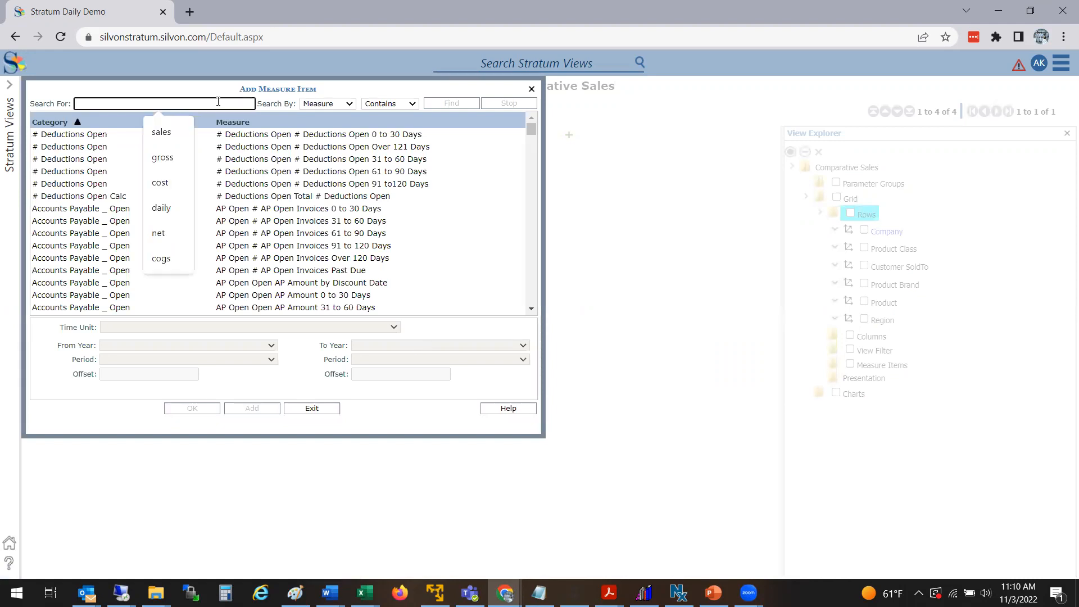
pyautogui.click(174, 136)
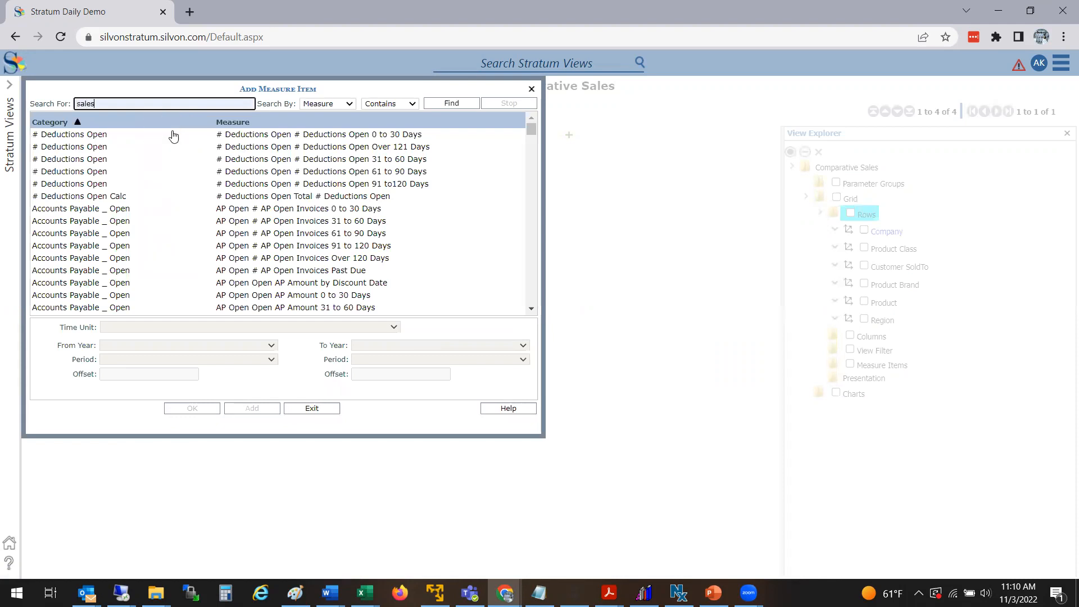
pyautogui.press('Return')
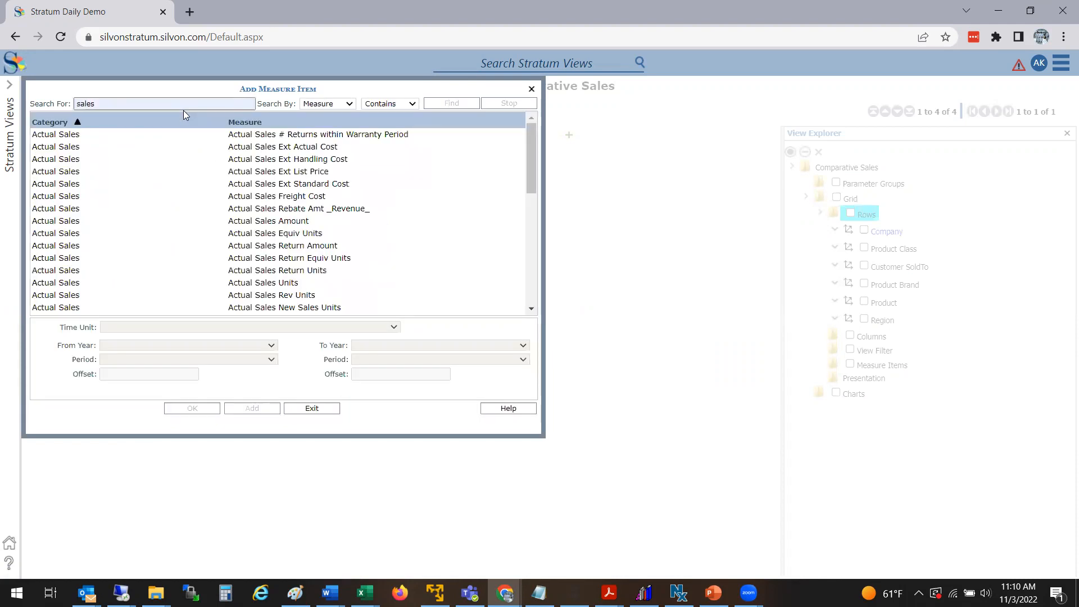
# Step: Add Actual Sales Amount as a measure in Months from January 2017 to September 2017
pyautogui.click(257, 224)
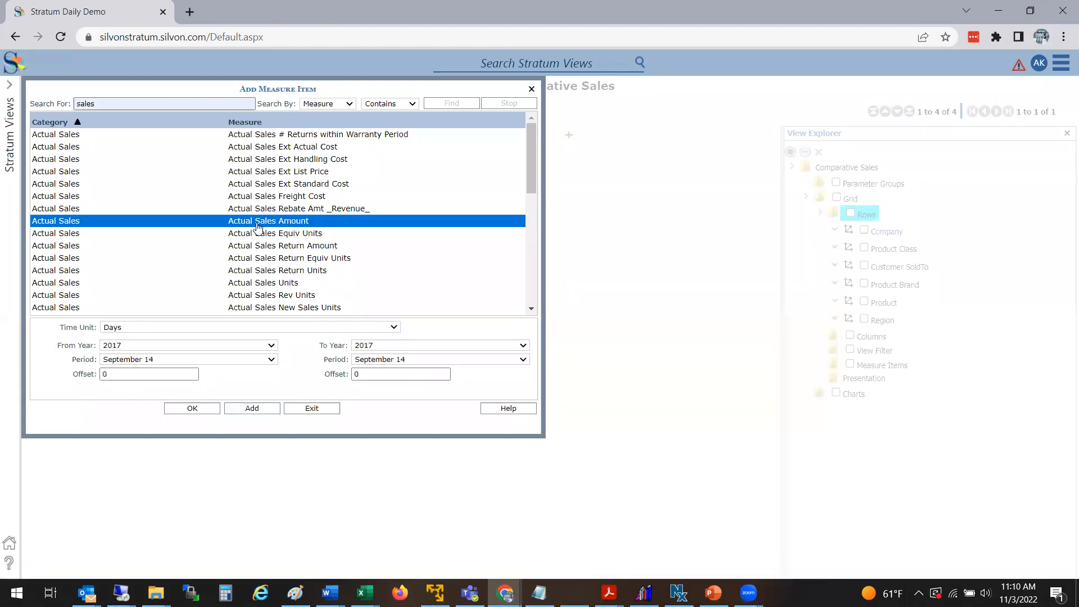
pyautogui.click(110, 330)
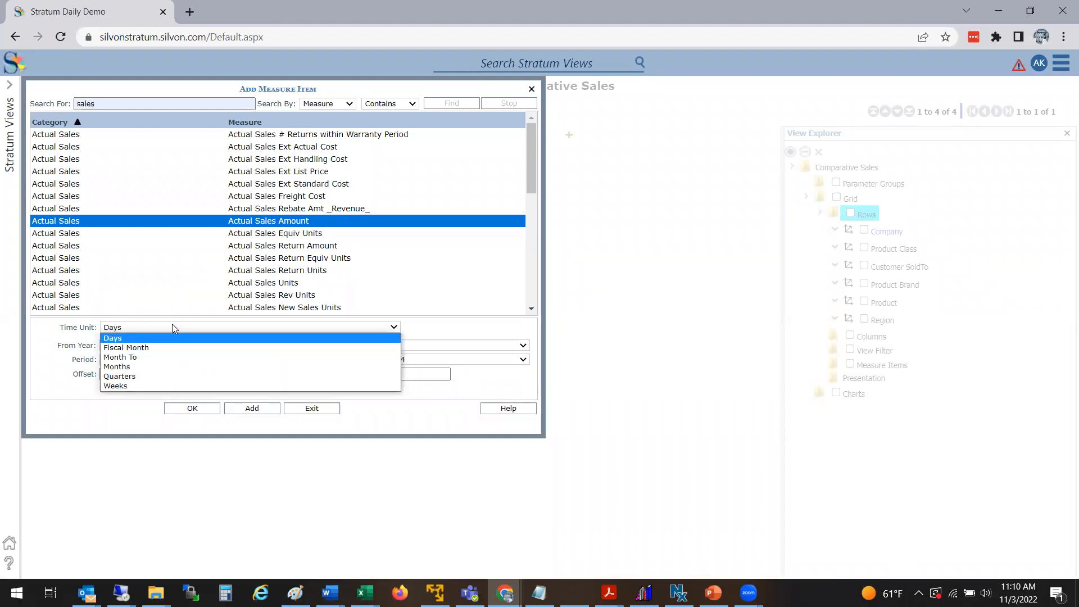
pyautogui.click(117, 366)
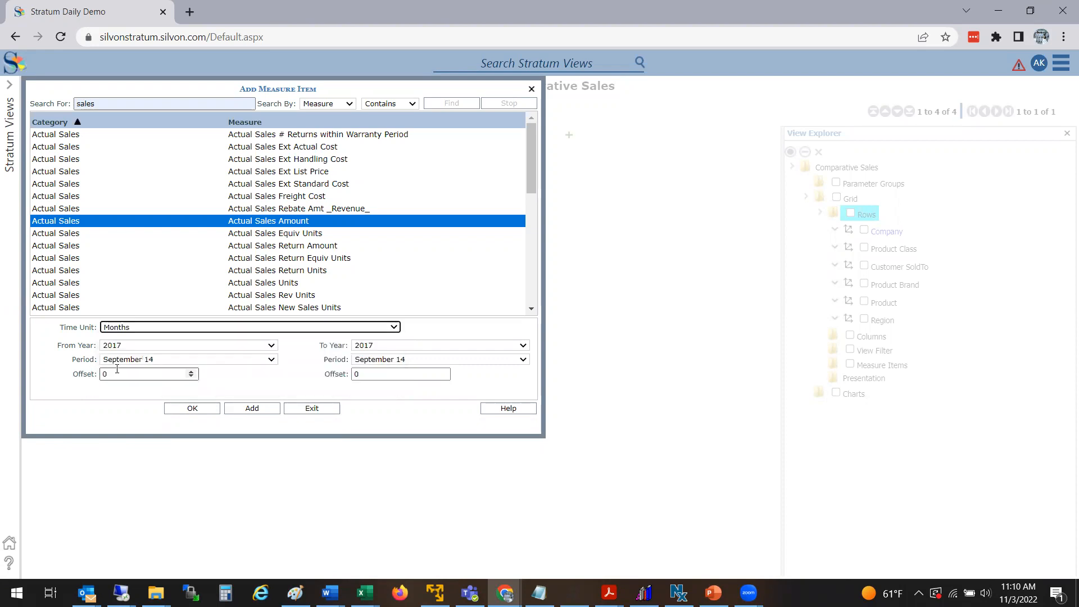
pyautogui.click(137, 346)
pyautogui.click(138, 348)
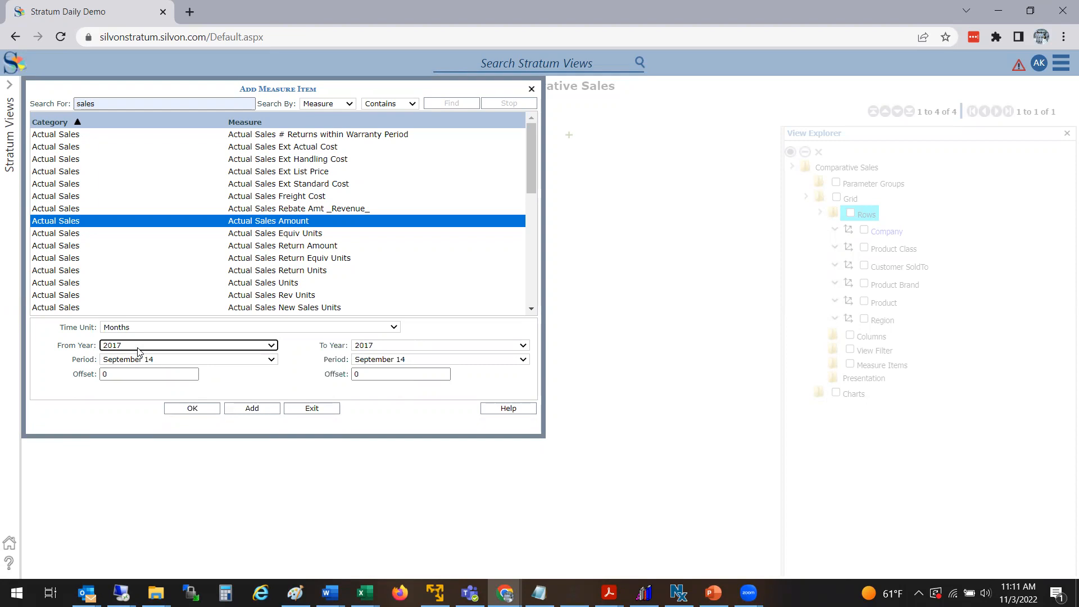
pyautogui.click(139, 351)
pyautogui.click(138, 347)
pyautogui.click(138, 350)
pyautogui.click(139, 351)
pyautogui.click(119, 350)
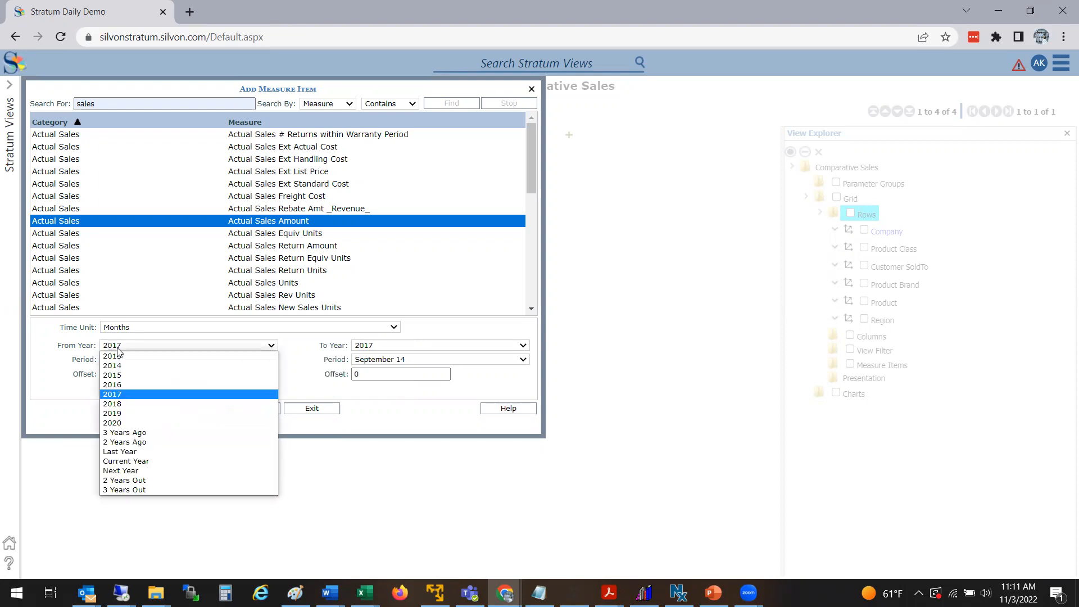
pyautogui.click(118, 351)
pyautogui.click(119, 359)
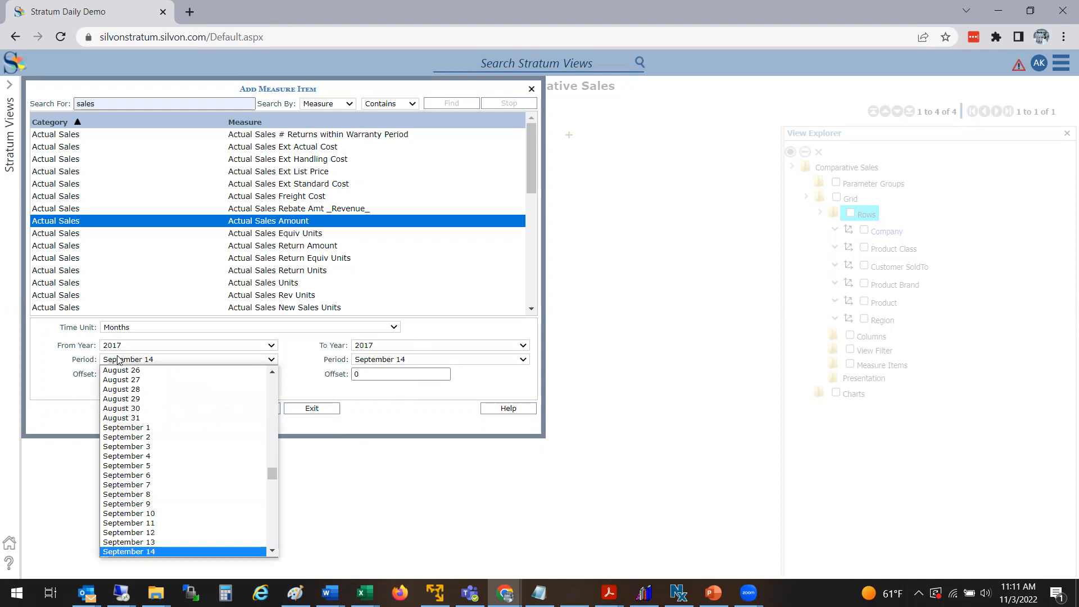
pyautogui.click(118, 359)
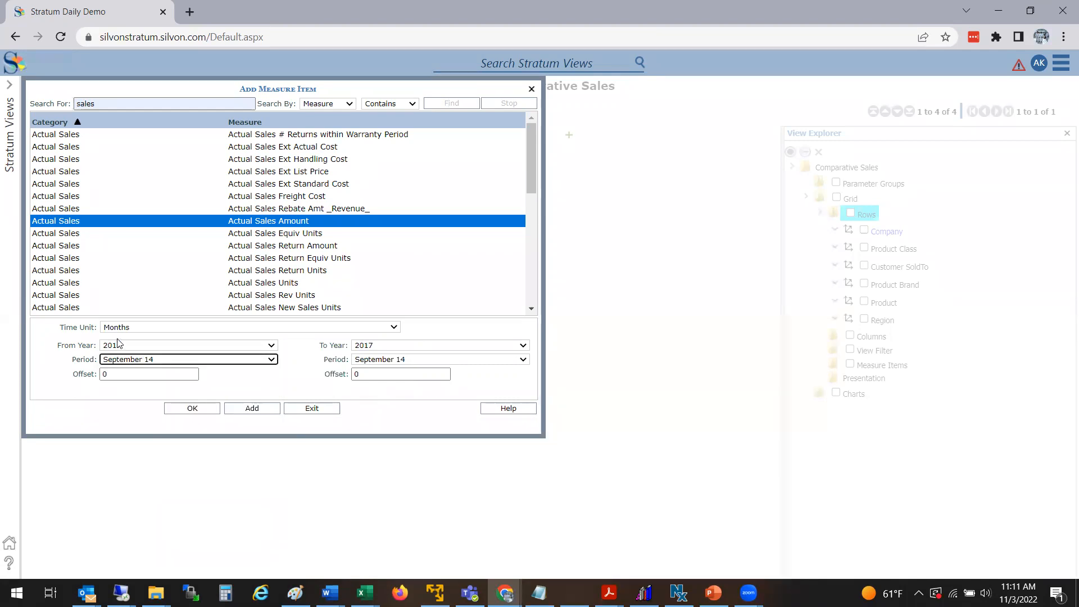
pyautogui.click(129, 318)
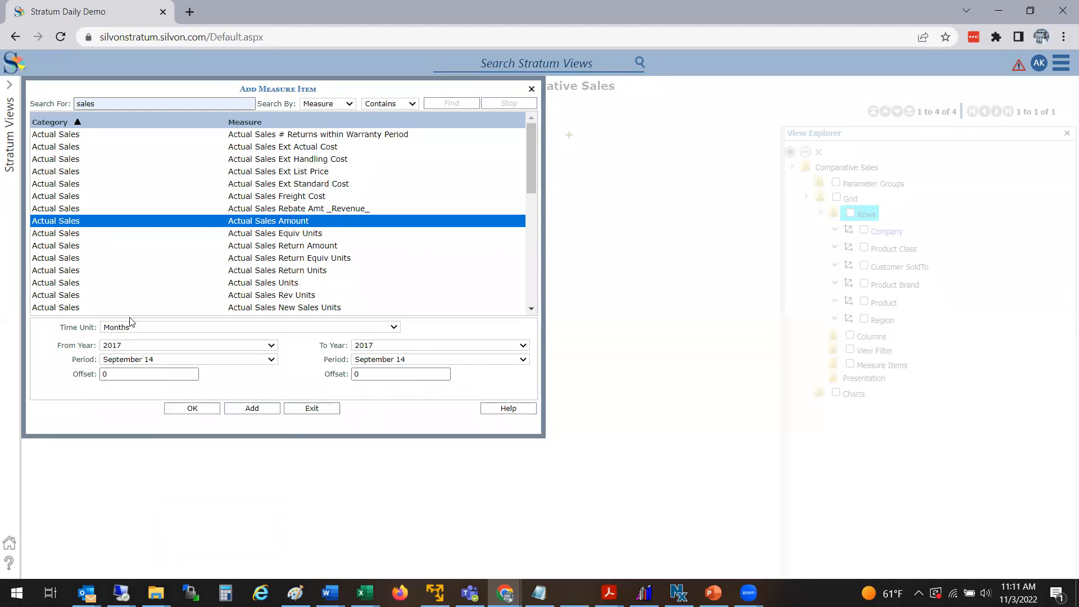
pyautogui.click(129, 327)
pyautogui.click(123, 348)
pyautogui.click(141, 327)
pyautogui.click(120, 366)
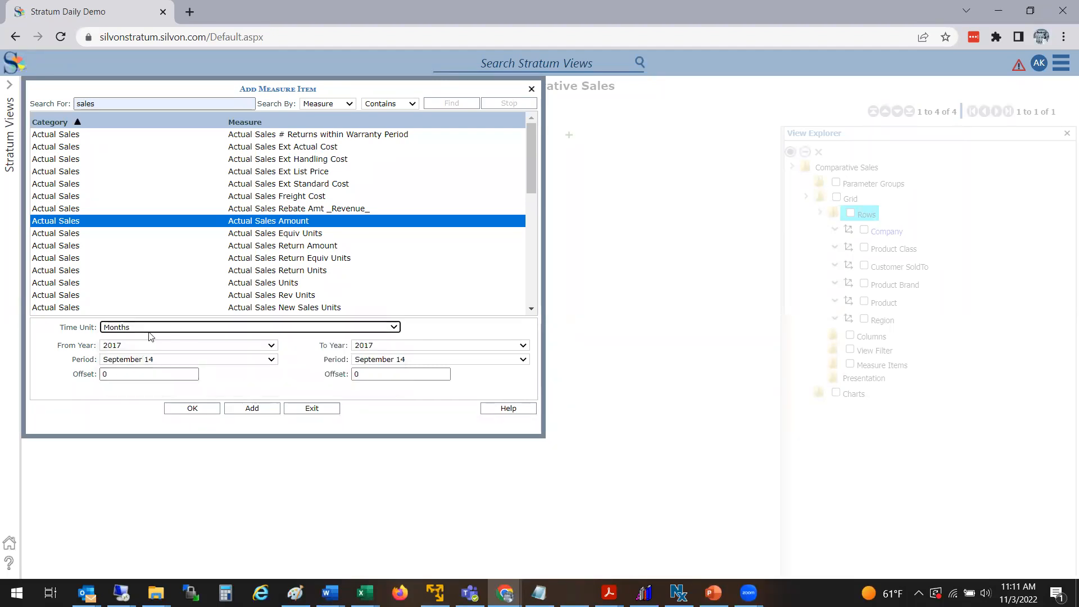
pyautogui.click(124, 349)
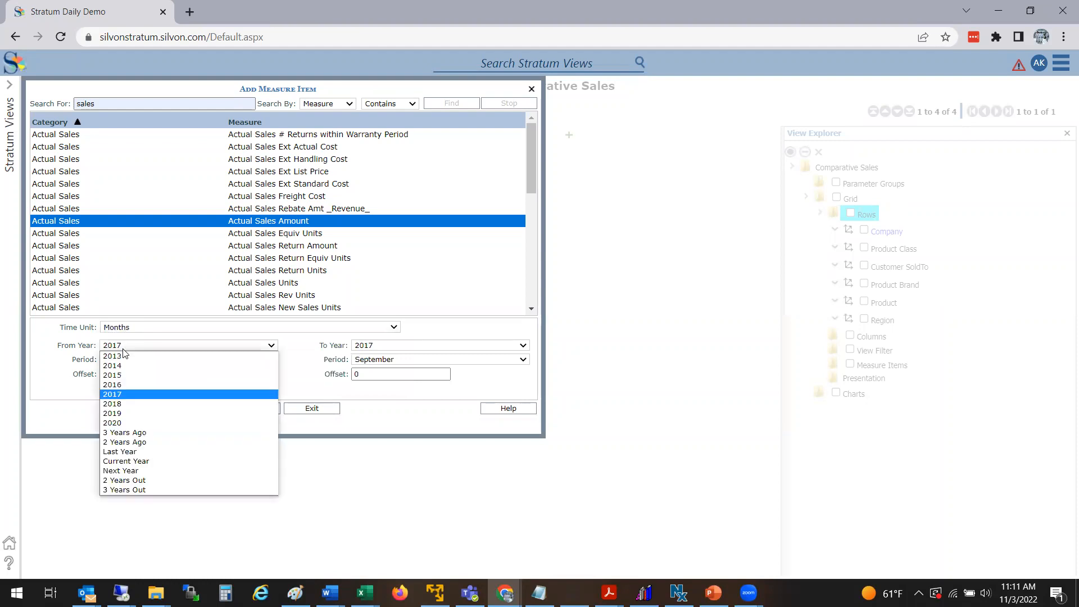
pyautogui.click(118, 347)
pyautogui.click(123, 371)
pyautogui.click(129, 364)
pyautogui.click(133, 372)
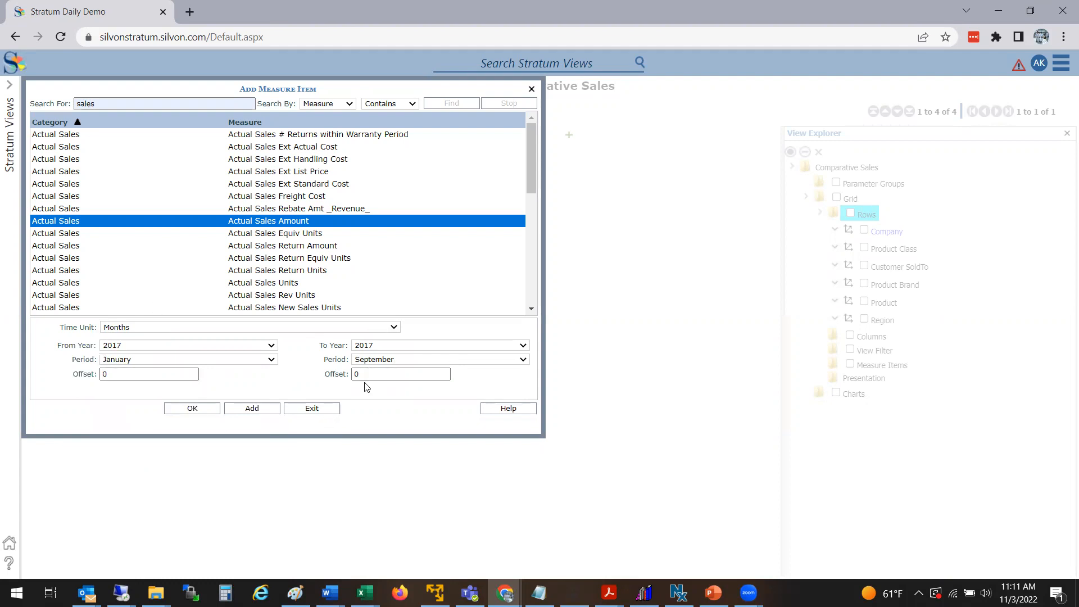
pyautogui.click(253, 409)
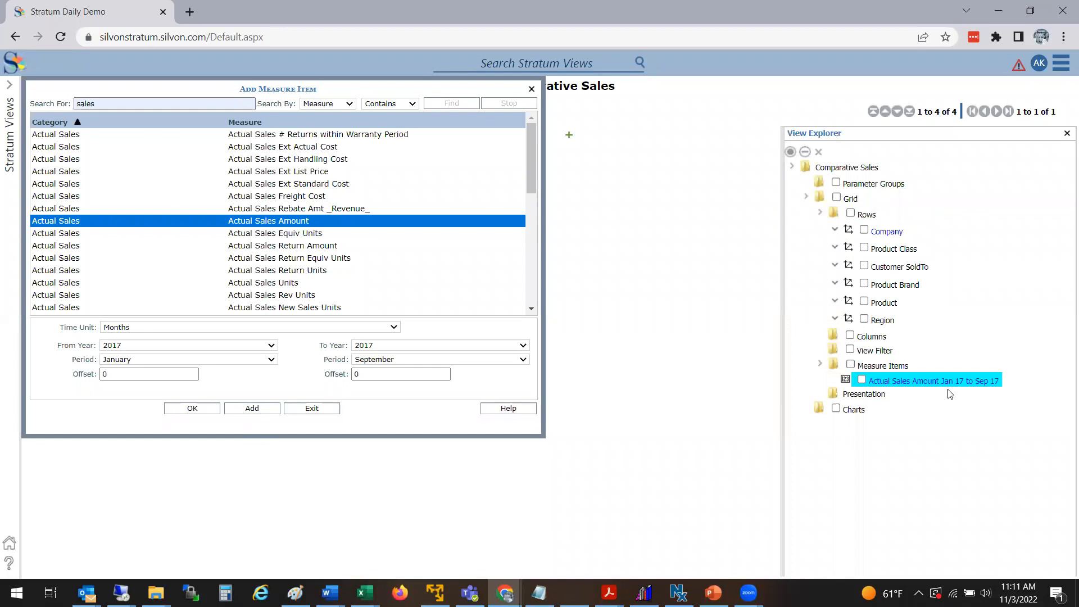
# Step: Add Actual Sales Amount again with the range January 2016 to September 2016
pyautogui.click(141, 346)
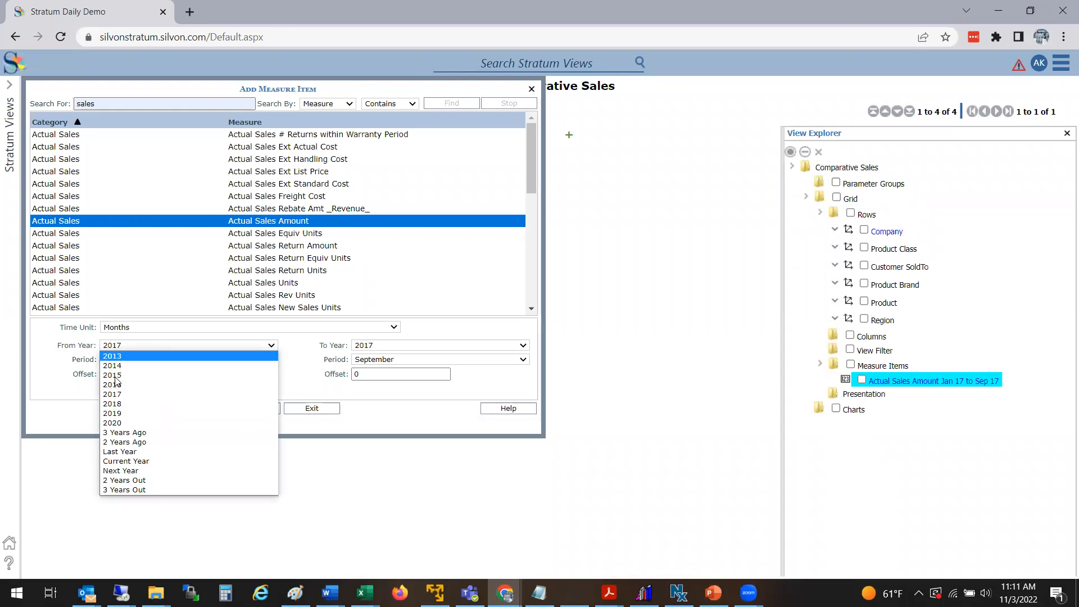
pyautogui.click(117, 383)
pyautogui.click(365, 349)
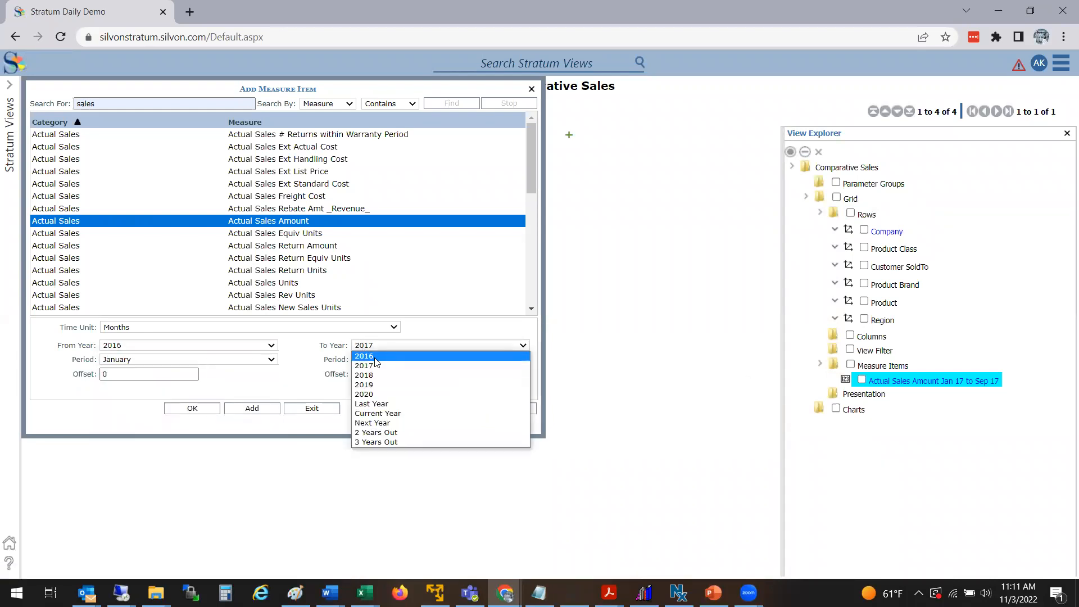
pyautogui.click(375, 357)
pyautogui.click(253, 408)
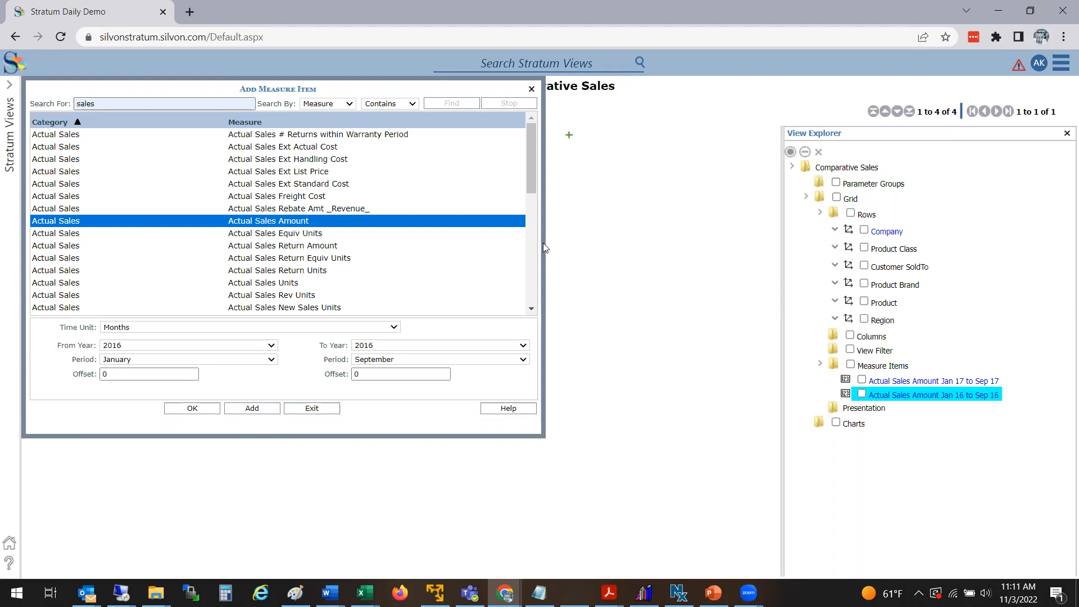
# Step: Add Actual Sales Units for January–September 2016 and for January–September 2017, then exit the dialog
pyautogui.click(273, 284)
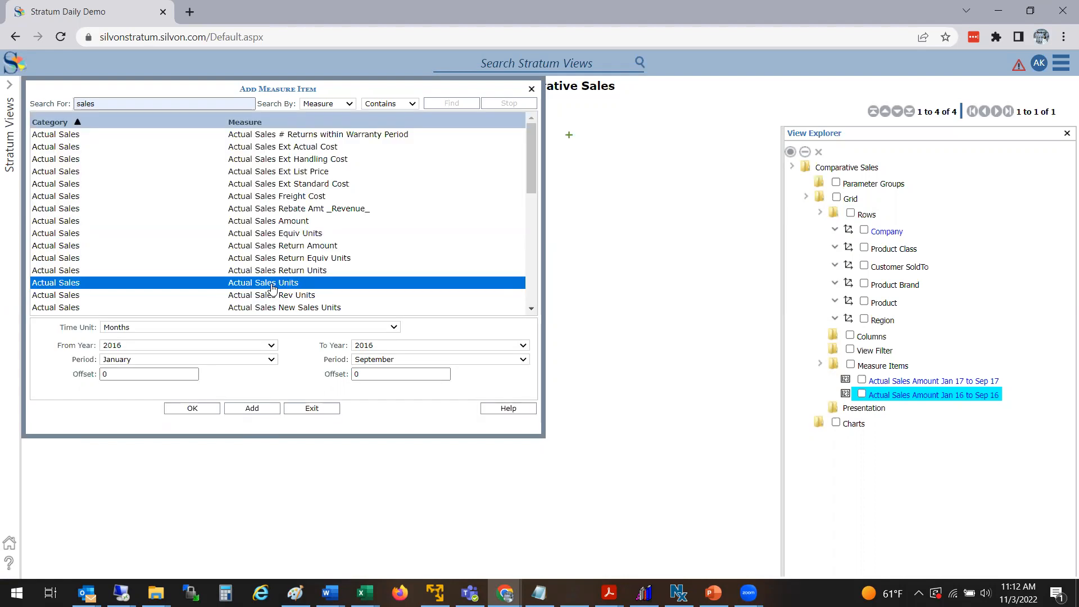
pyautogui.click(260, 410)
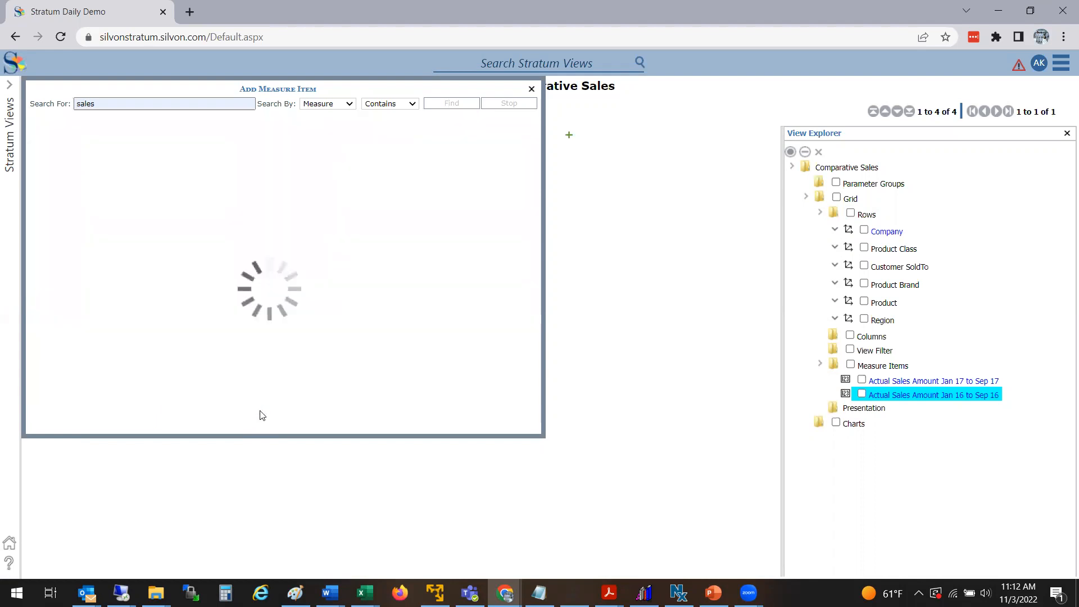
pyautogui.click(137, 345)
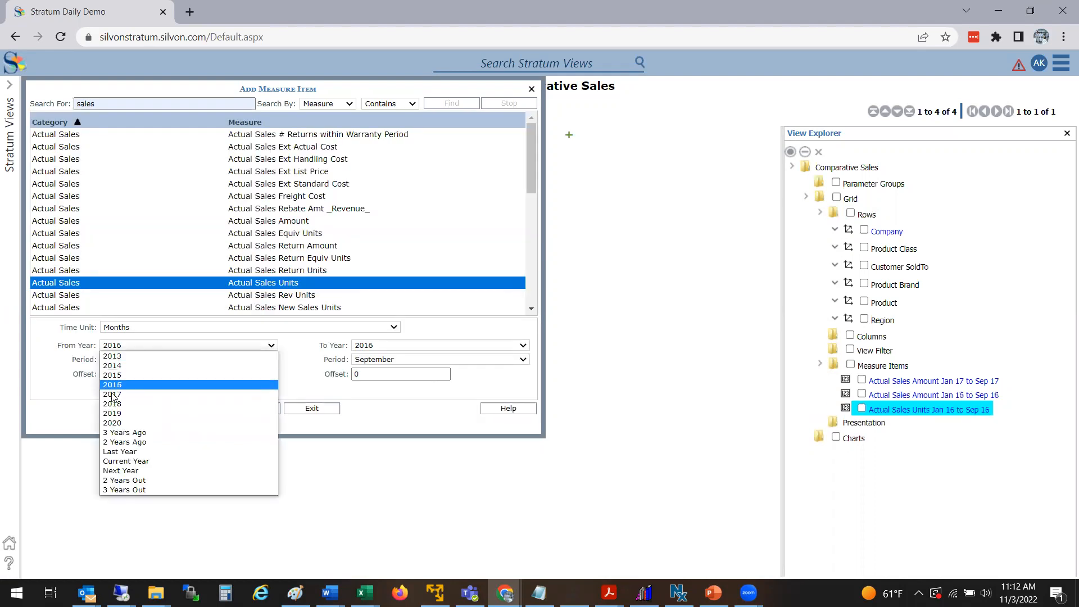
pyautogui.click(225, 377)
pyautogui.click(251, 408)
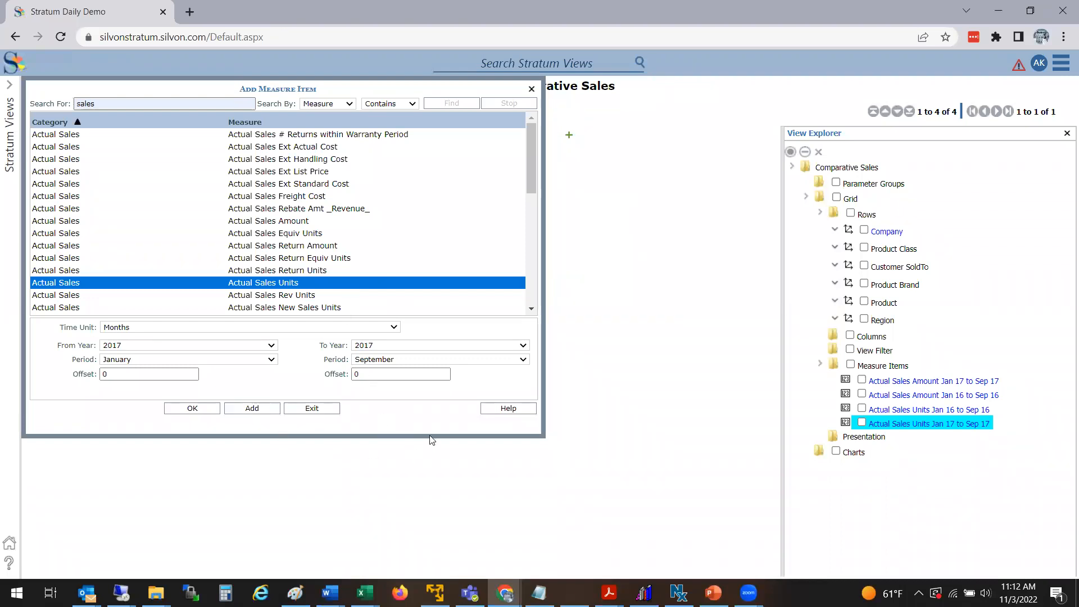
pyautogui.click(305, 409)
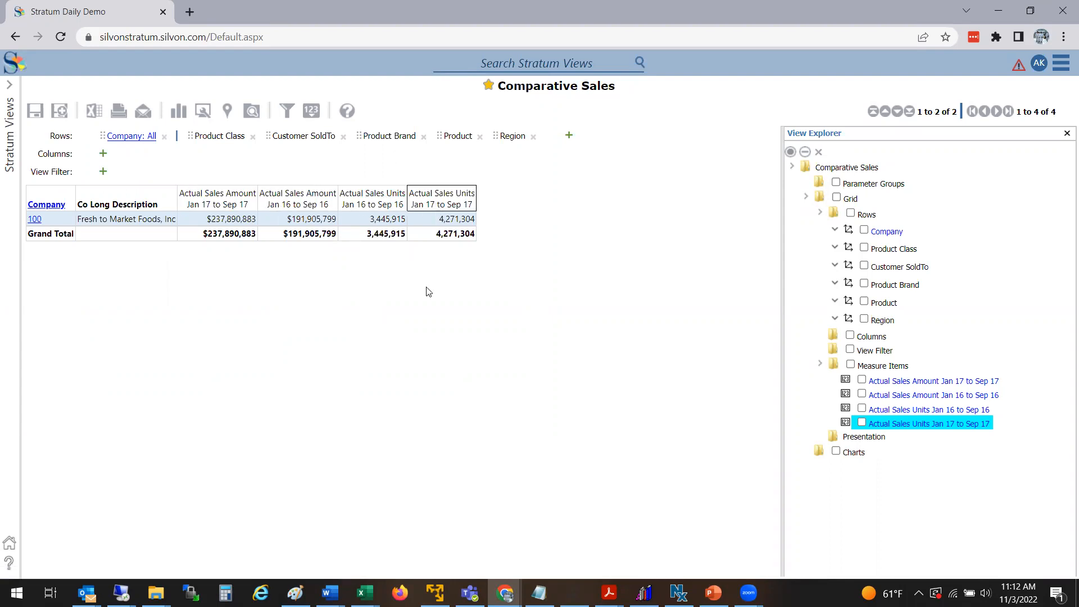
# Step: Move the 2017 Actual Sales Units column in front of the 2016 units column
pyautogui.moveTo(445, 200); pyautogui.dragTo(315, 200)
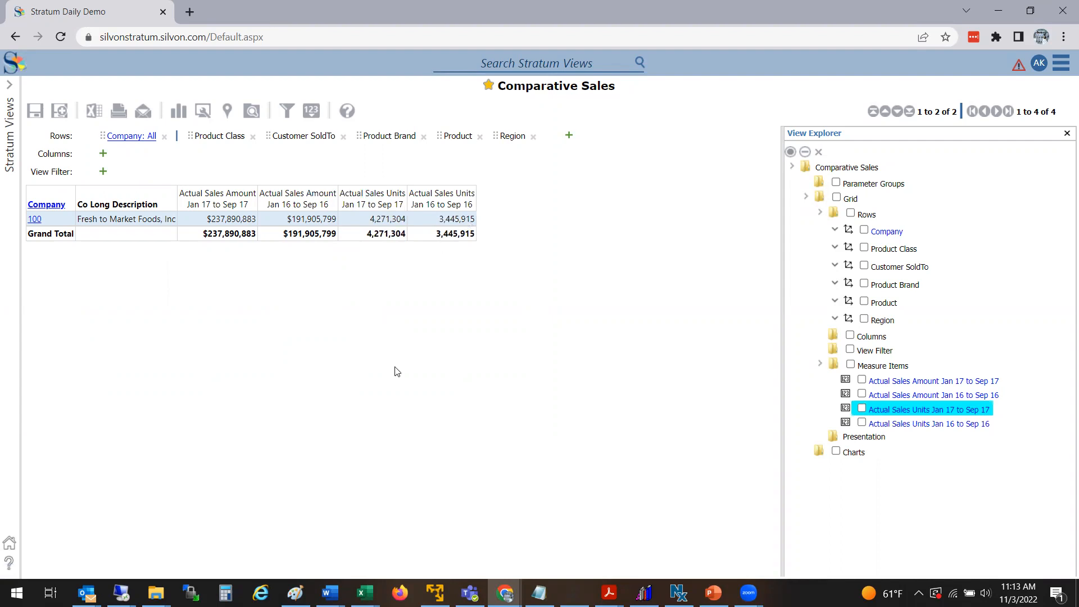
pyautogui.click(254, 197)
# Step: Drill down into company 100 and then into product class B
pyautogui.click(33, 220)
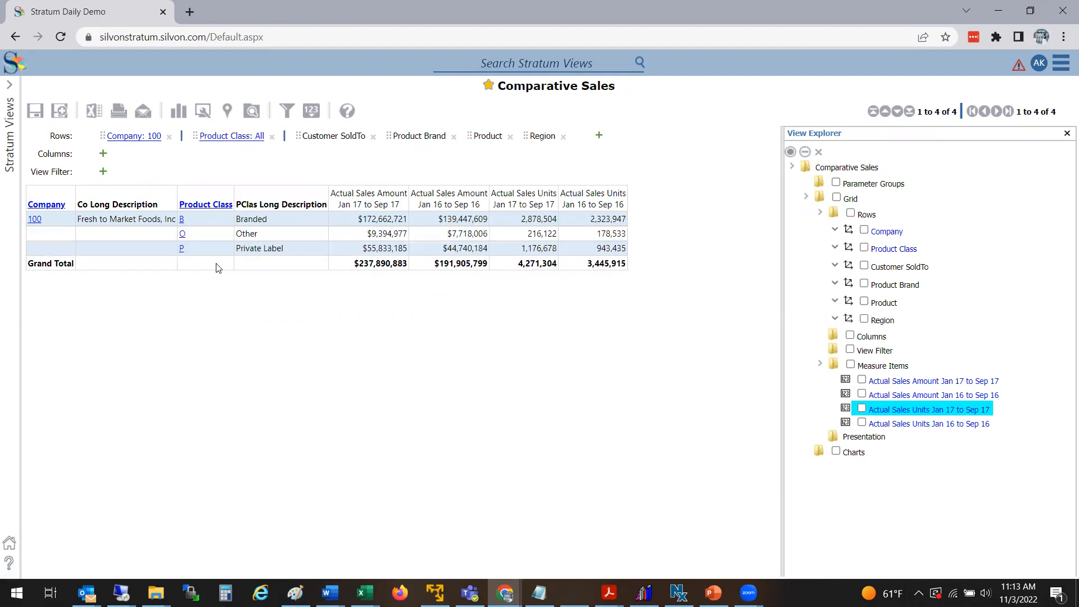
pyautogui.click(181, 218)
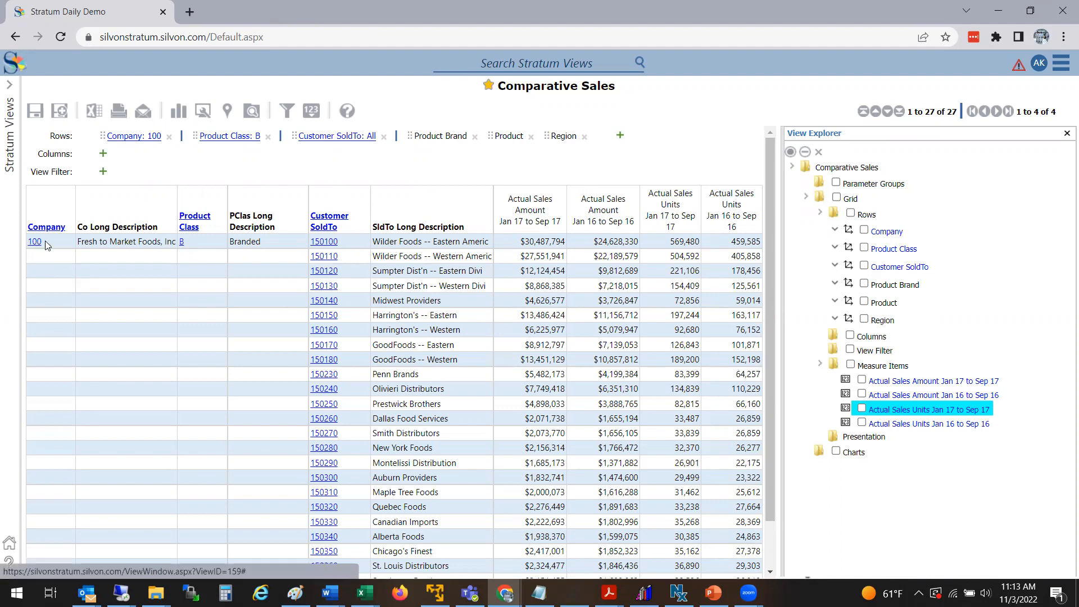
# Step: Collapse the row drill-down back to the company level
pyautogui.click(45, 241)
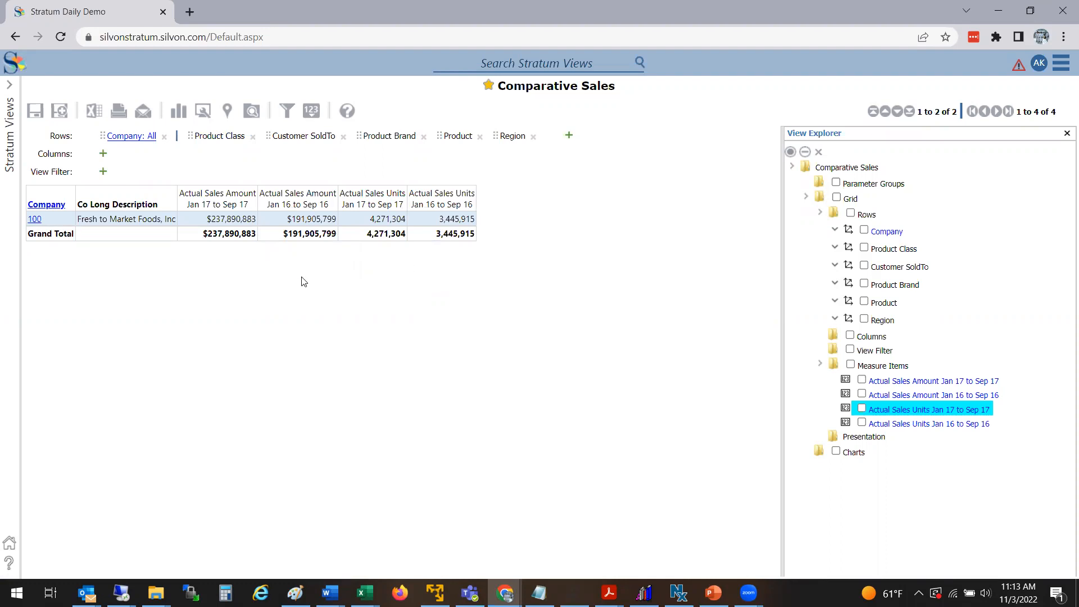
pyautogui.rightClick(314, 204)
pyautogui.moveTo(308, 251)
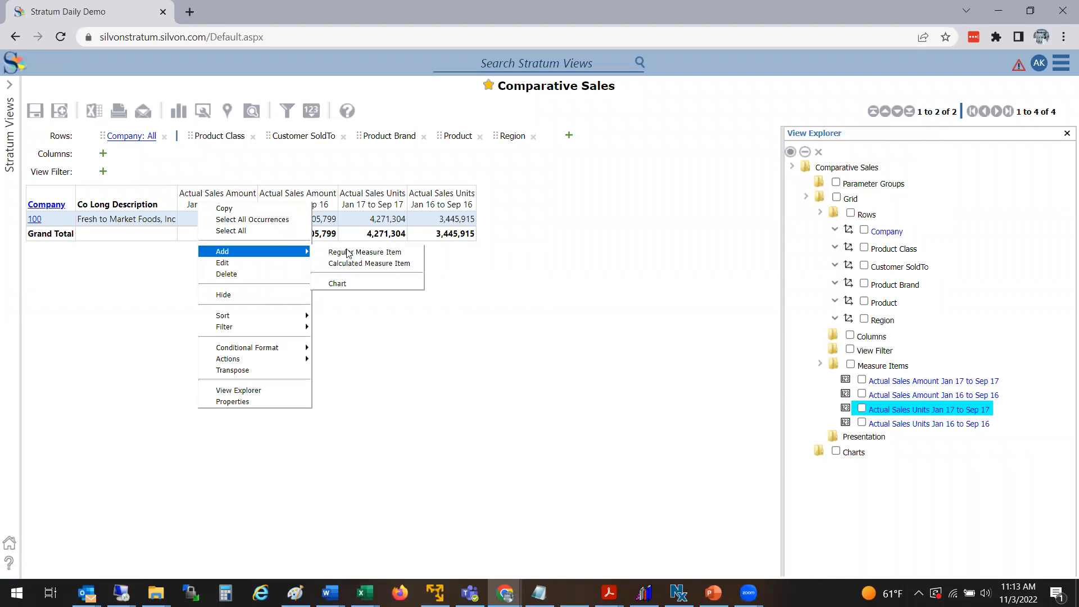
pyautogui.click(499, 295)
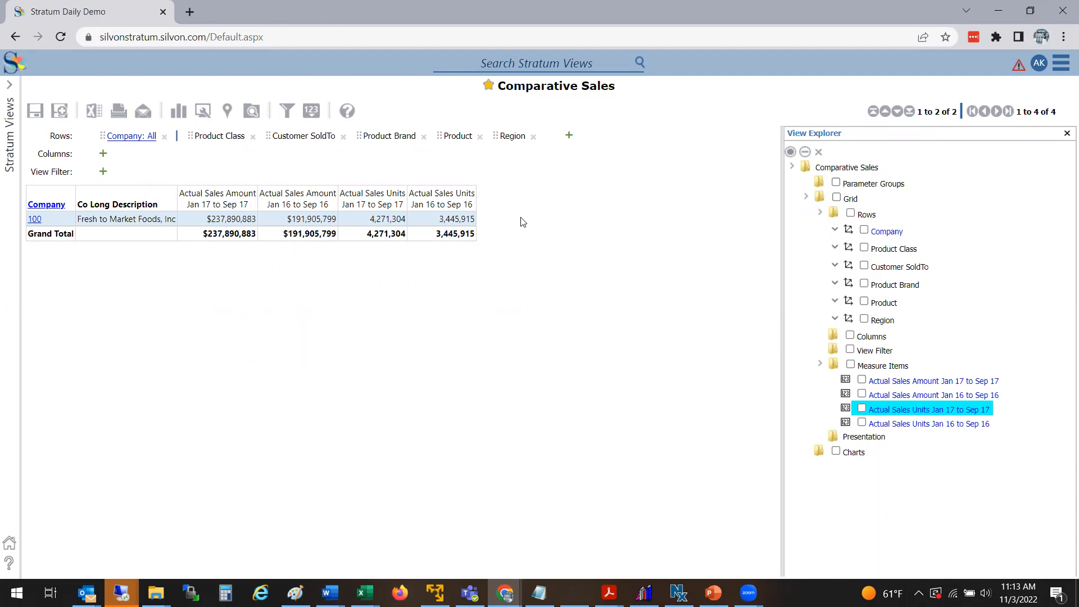
# Step: Add a calculated measure item subtracting Actual Sales Amount Jan 16 to Sep 16 from Actual Sales Amount Jan 17 to Sep 17
pyautogui.rightClick(314, 201)
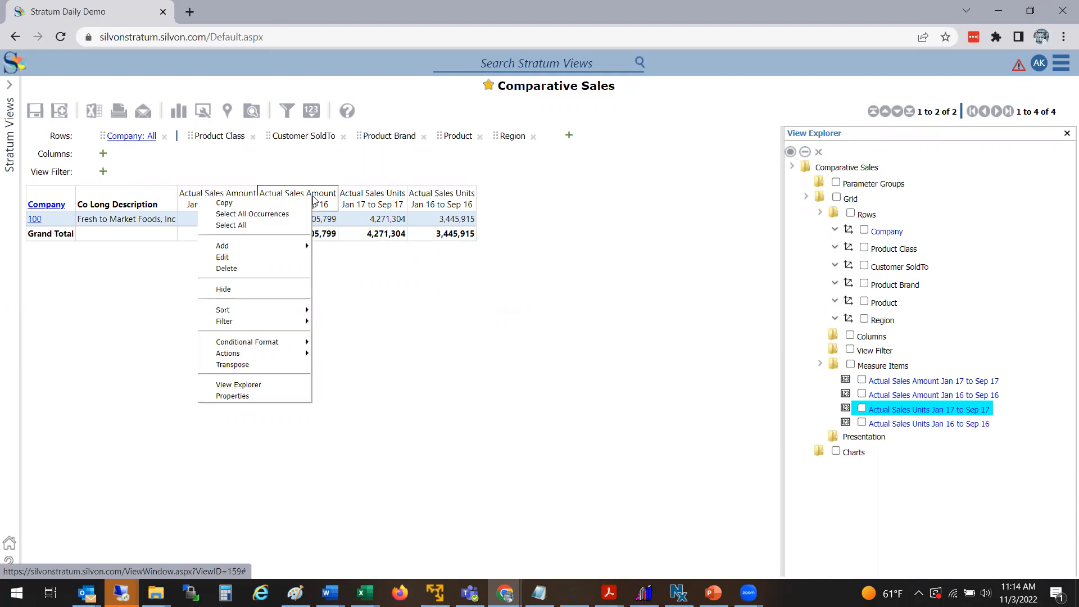
pyautogui.moveTo(298, 246)
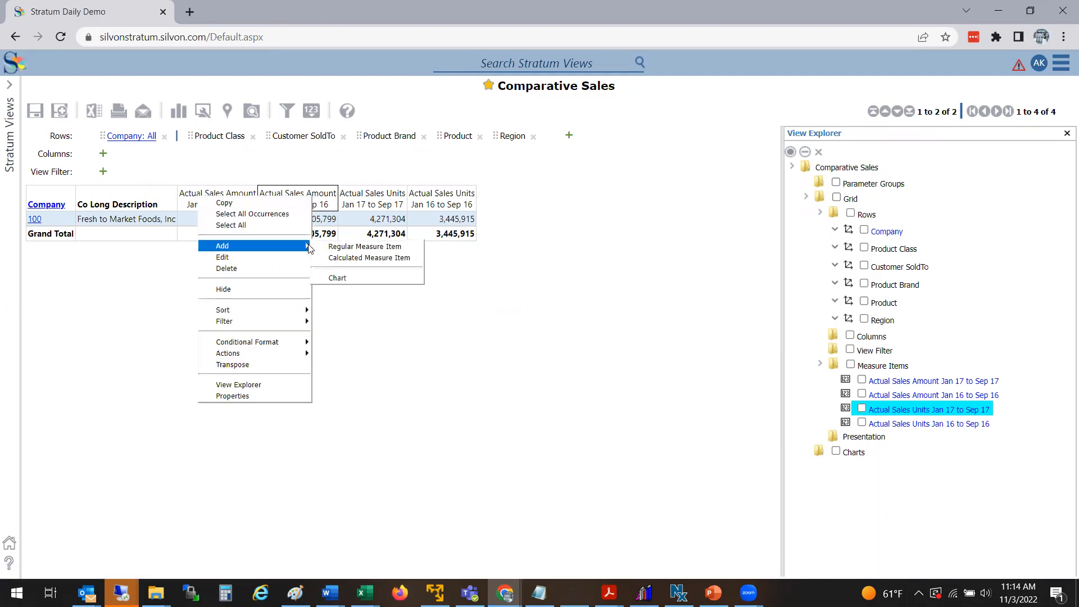
pyautogui.click(347, 262)
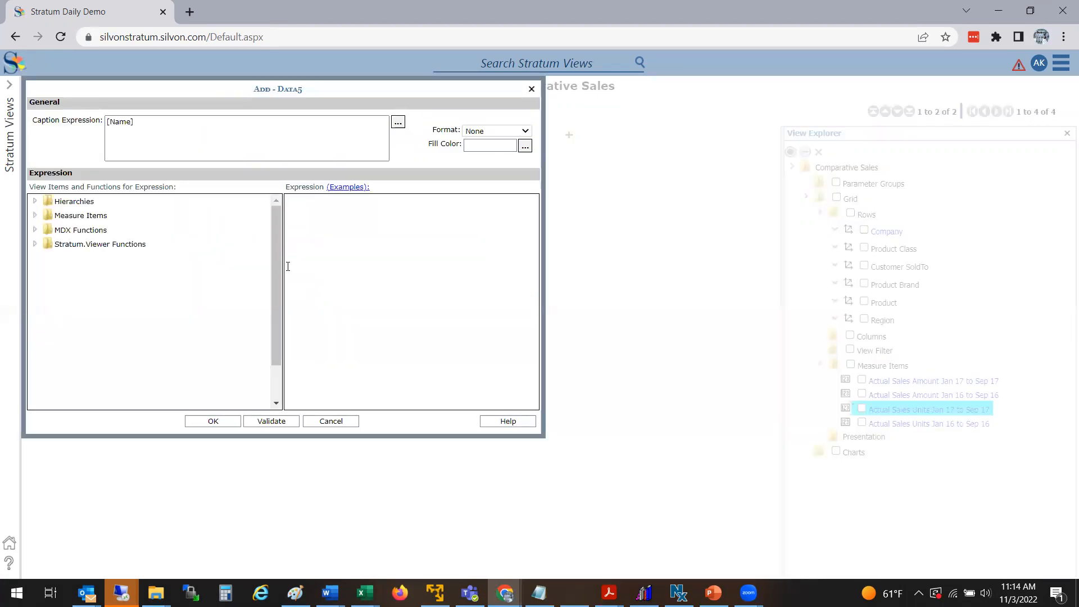
pyautogui.click(35, 216)
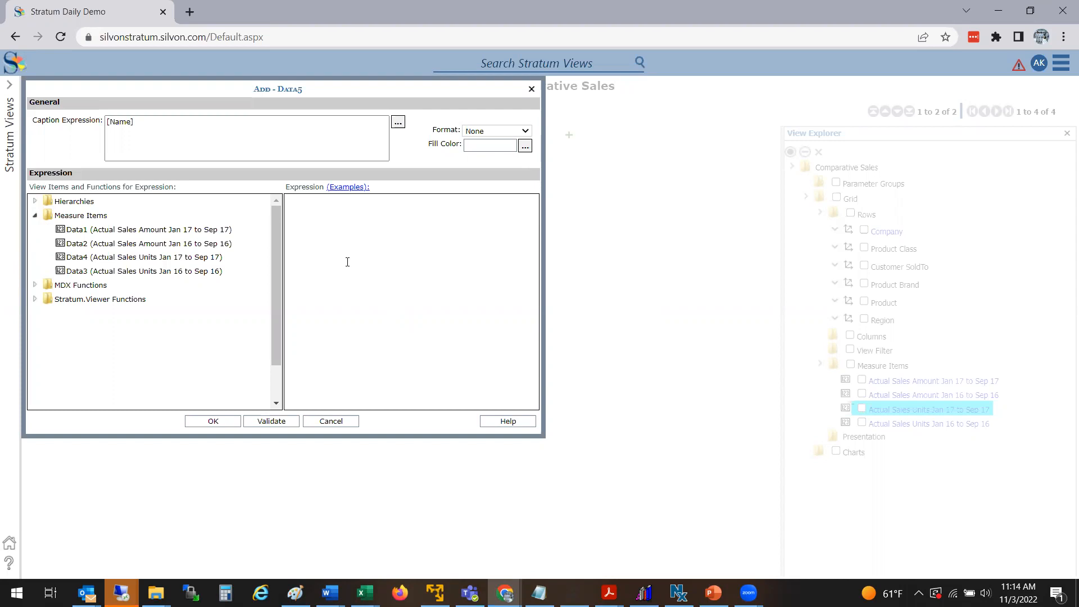
pyautogui.moveTo(183, 229); pyautogui.dragTo(336, 216)
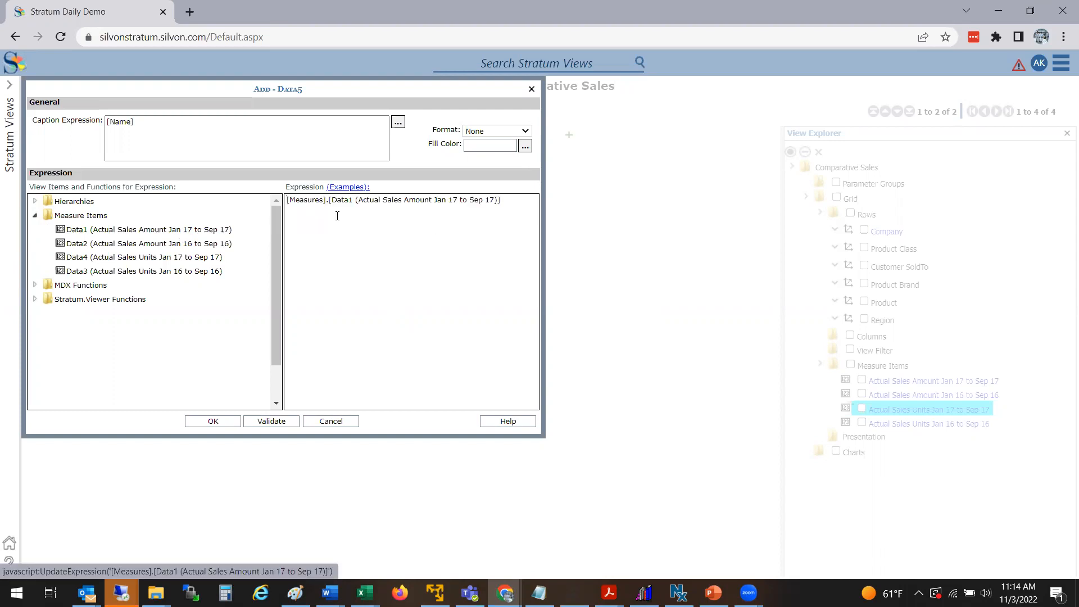
pyautogui.click(530, 204)
pyautogui.write('-')
pyautogui.click(193, 245)
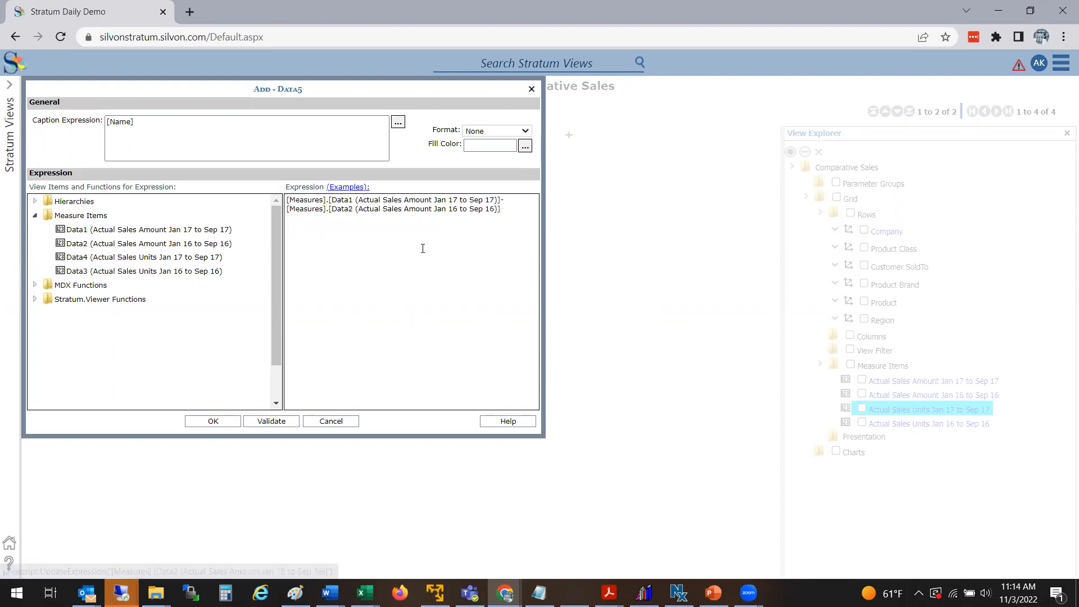
# Step: Set the new measure's format to $#,###,##0 and its fill color to light cyan
pyautogui.click(525, 131)
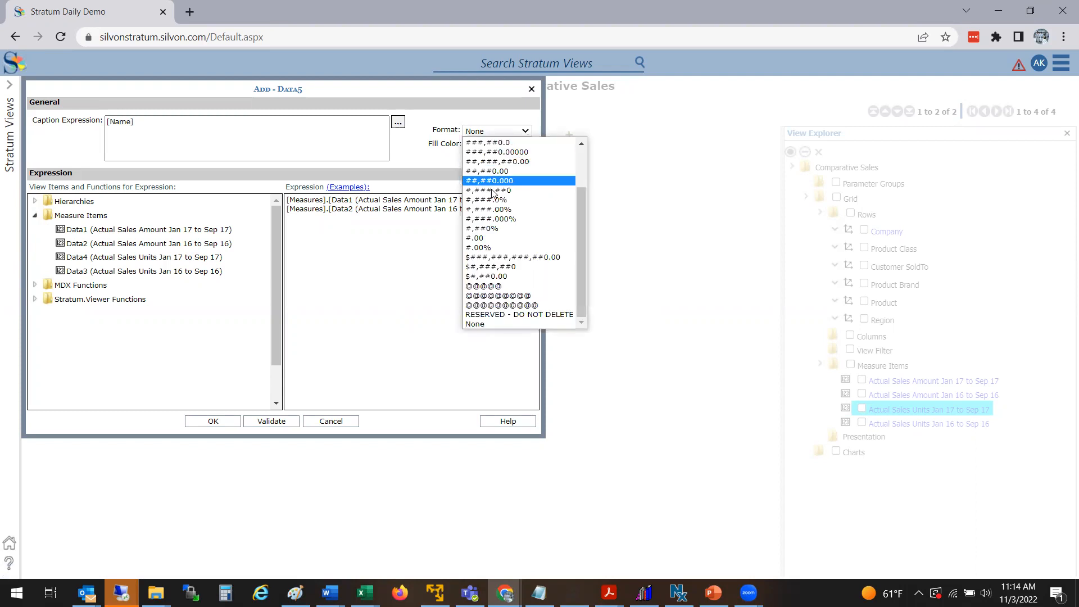
pyautogui.click(493, 267)
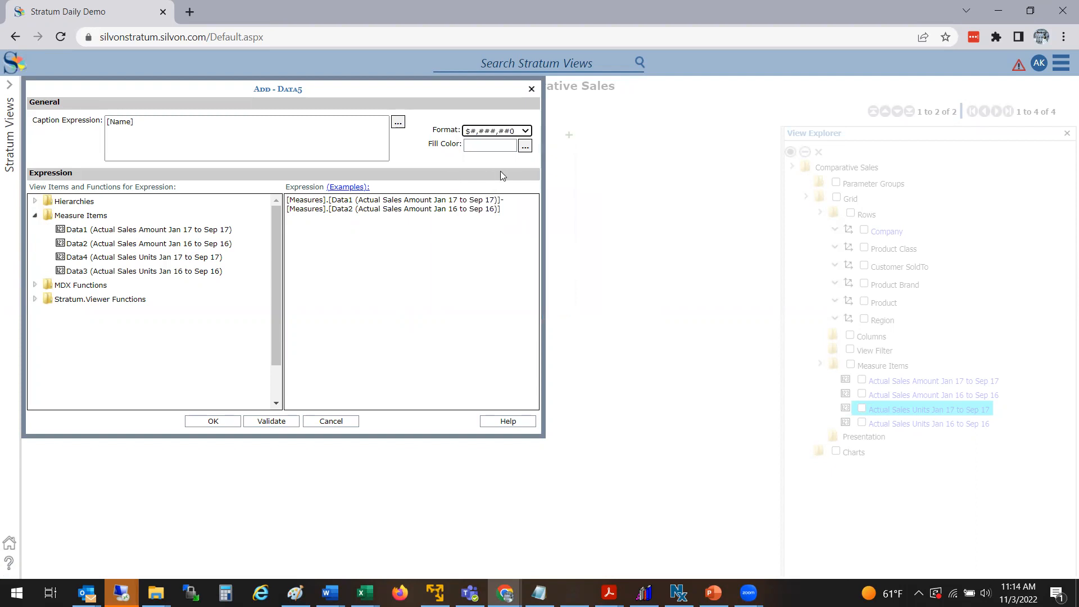
pyautogui.click(524, 146)
pyautogui.click(199, 178)
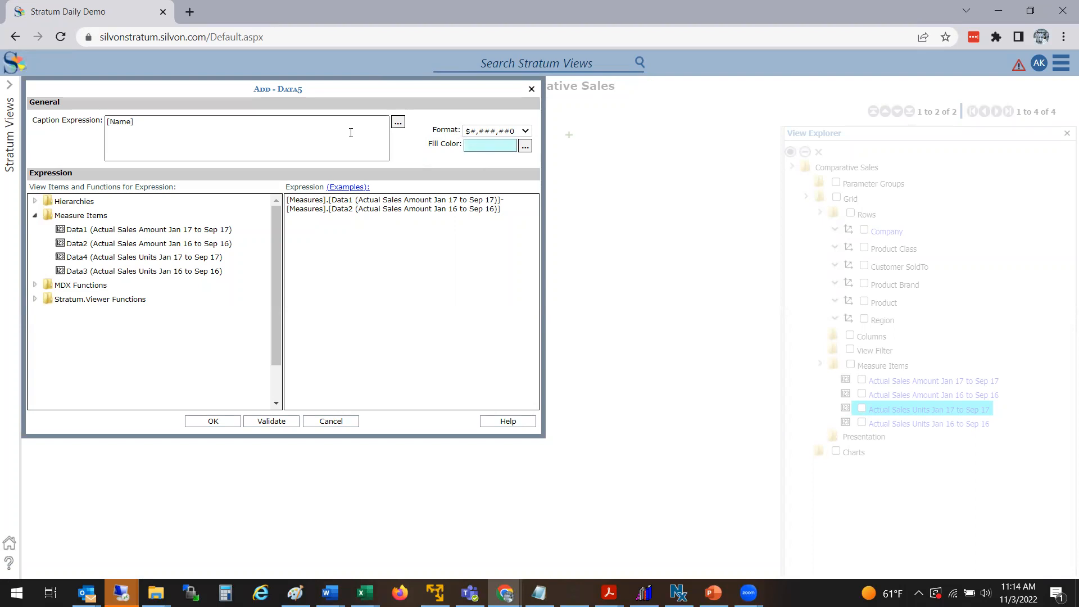
# Step: Caption the calculated measure Variance $ and save it
pyautogui.tripleClick(146, 125)
pyautogui.write('Va')
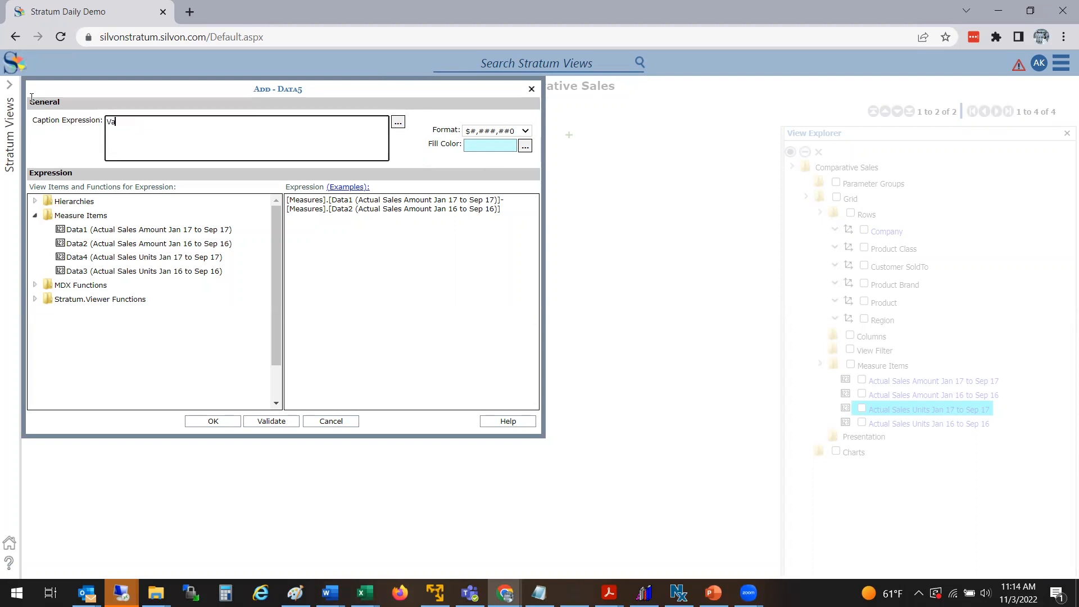
pyautogui.write('riance $')
pyautogui.click(221, 422)
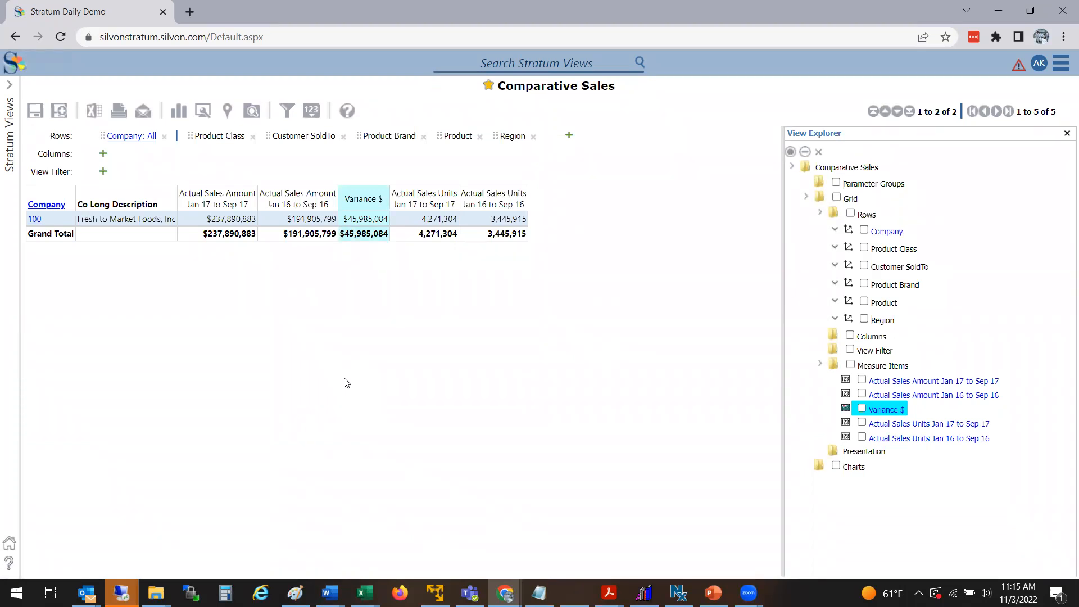
# Step: Add another calculated measure using Divide With Zero Check of Variance $ by Actual Sales Amount Jan 16 to Sep 16
pyautogui.rightClick(355, 206)
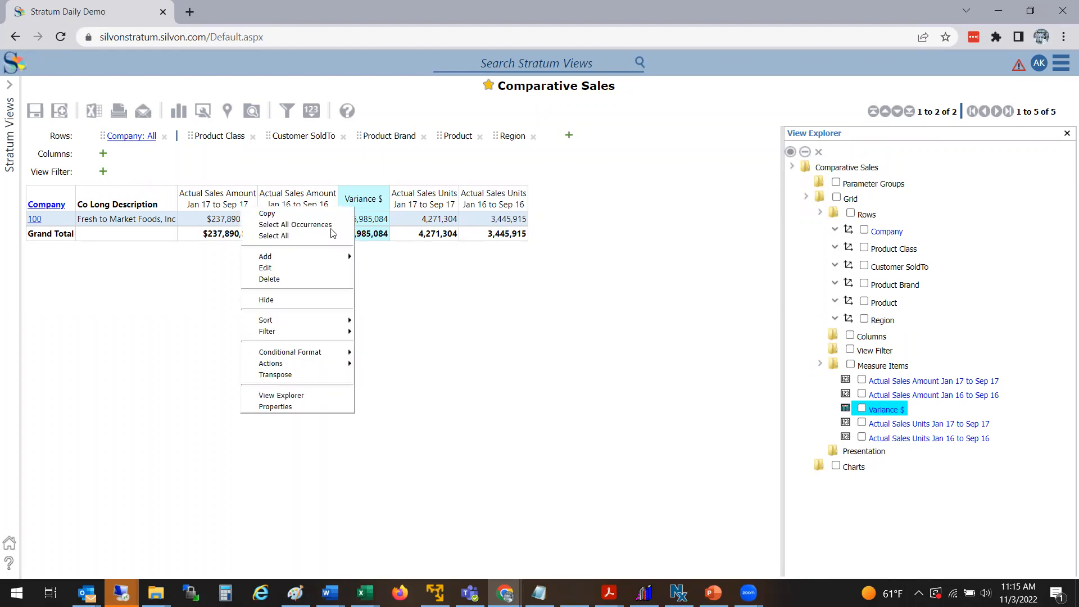
pyautogui.moveTo(328, 254)
pyautogui.click(393, 265)
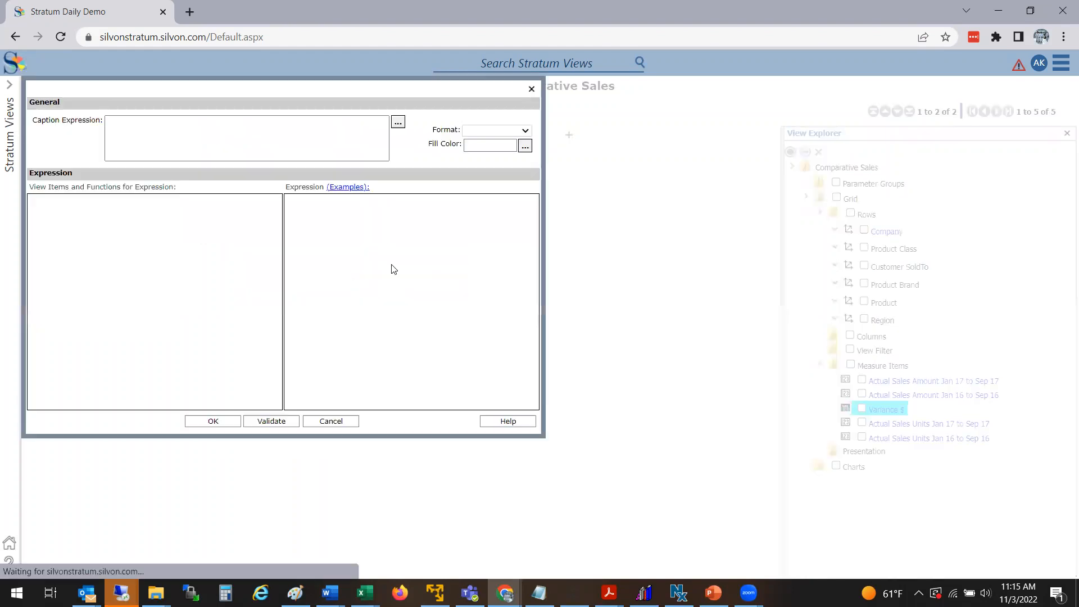
pyautogui.click(36, 216)
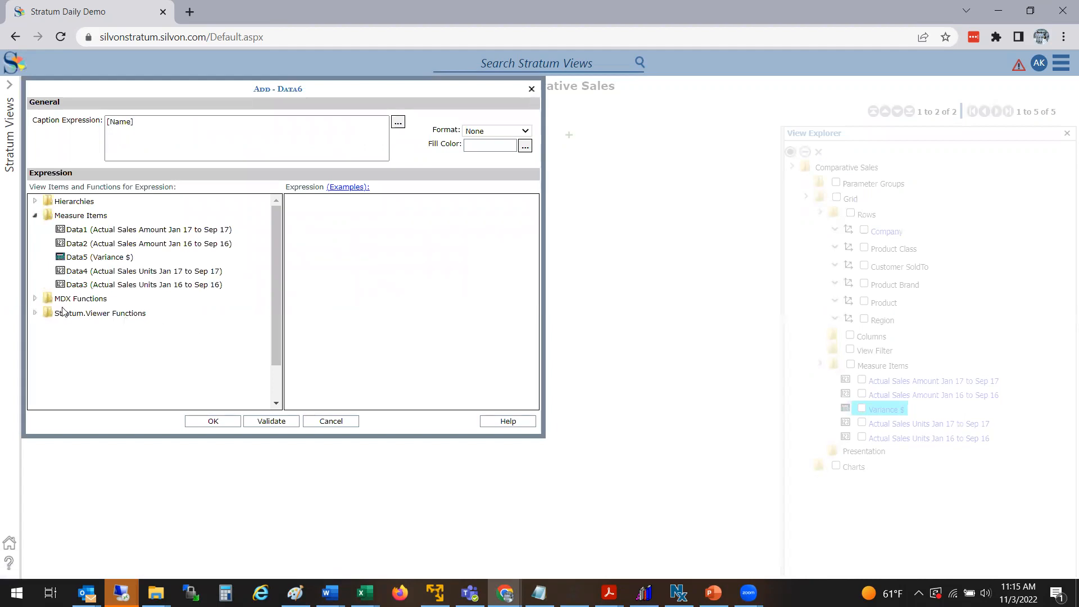
pyautogui.click(35, 313)
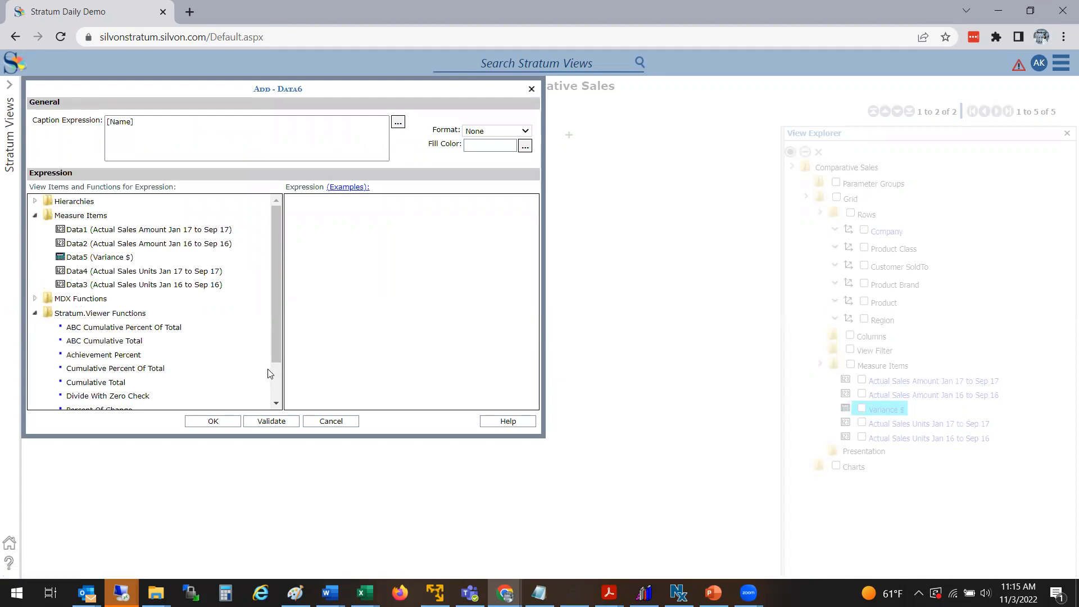
pyautogui.scroll(-1, 278, 386)
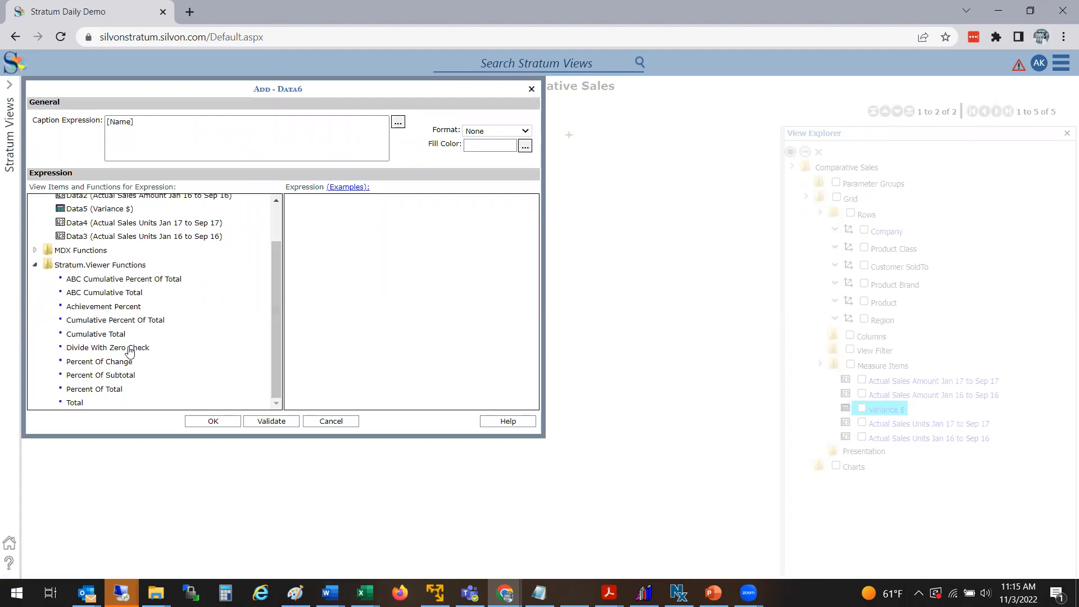
pyautogui.scroll(1, 272, 220)
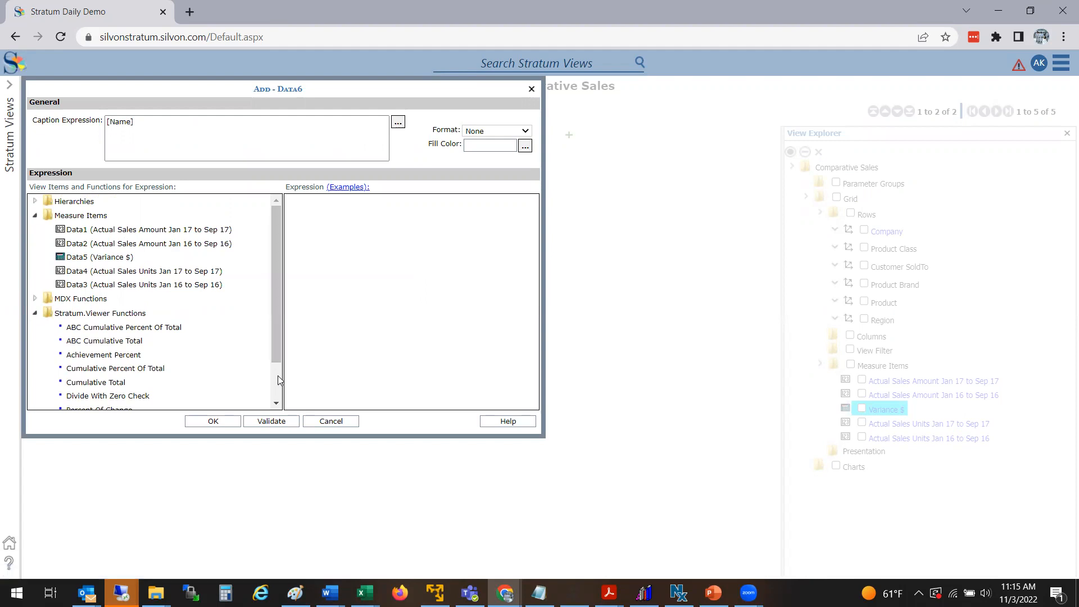
pyautogui.scroll(-2, 149, 371)
pyautogui.click(116, 348)
pyautogui.scroll(1, 277, 231)
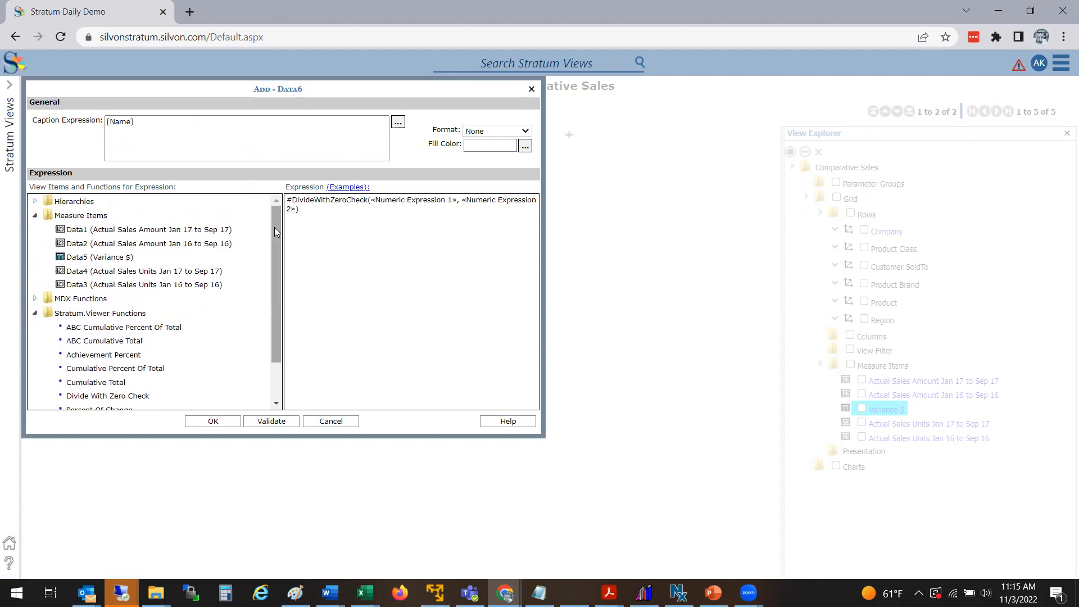
pyautogui.click(118, 258)
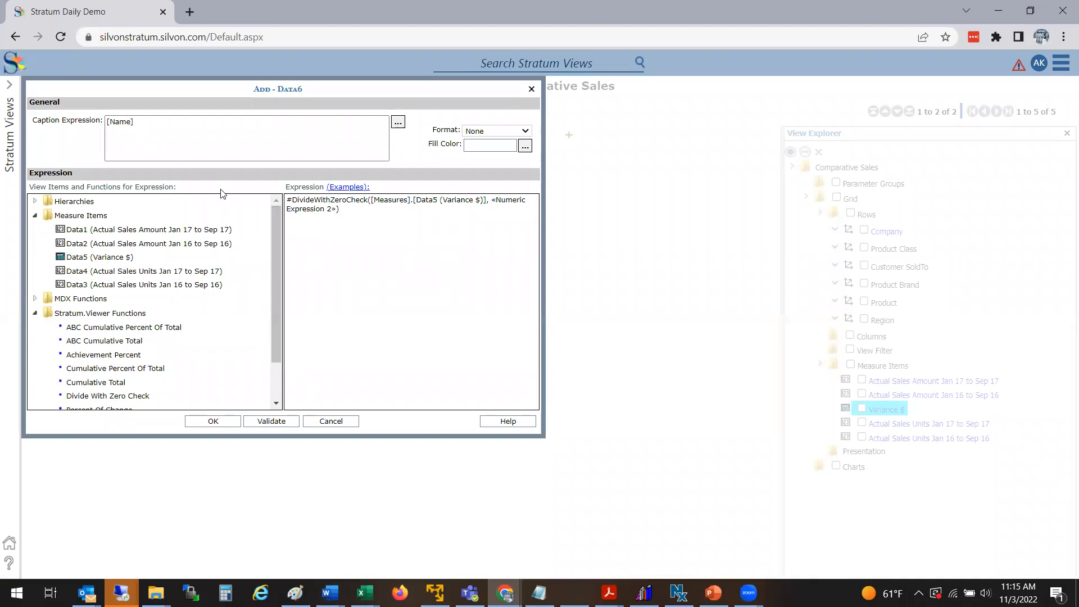
pyautogui.doubleClick(166, 245)
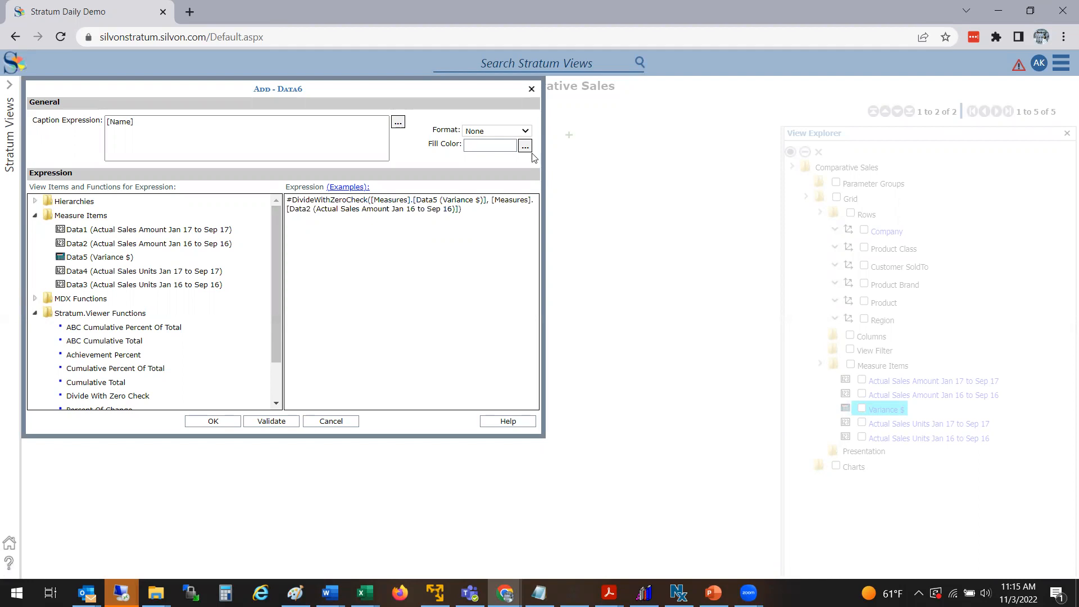
# Step: Give this measure a light cyan fill and the caption Var% $, then save it
pyautogui.click(524, 146)
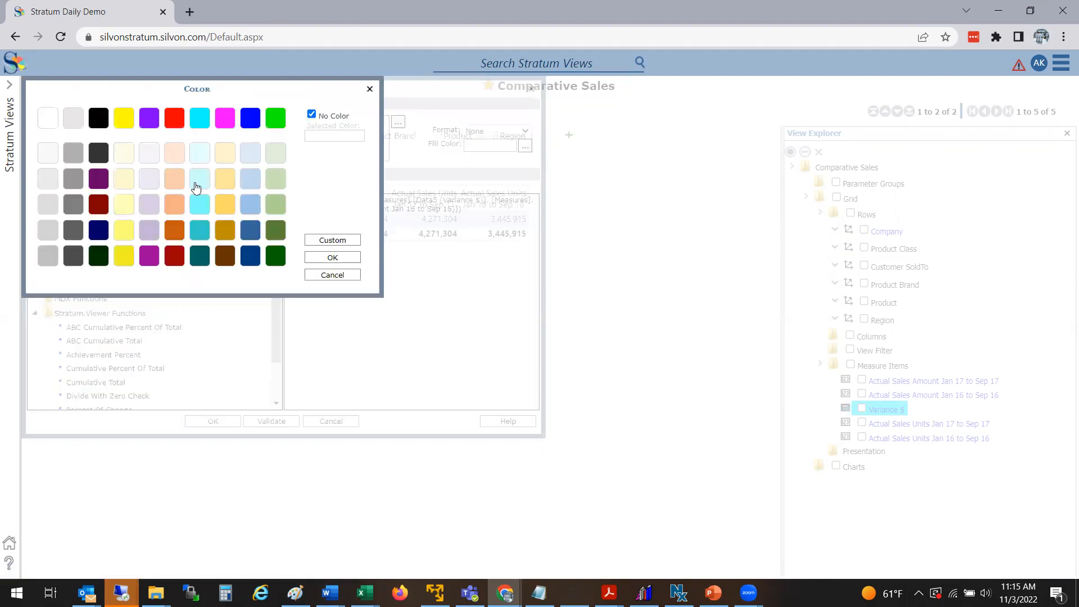
pyautogui.click(197, 182)
pyautogui.click(311, 259)
pyautogui.click(257, 135)
pyautogui.hotkey('ctrl', 'a')
pyautogui.write('Var% $')
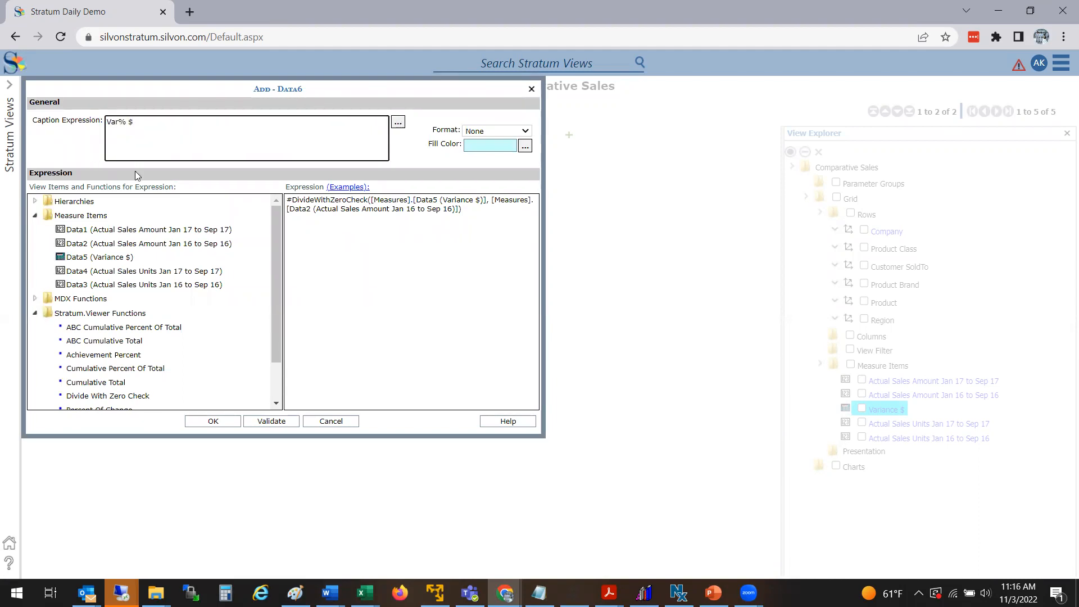
pyautogui.click(220, 422)
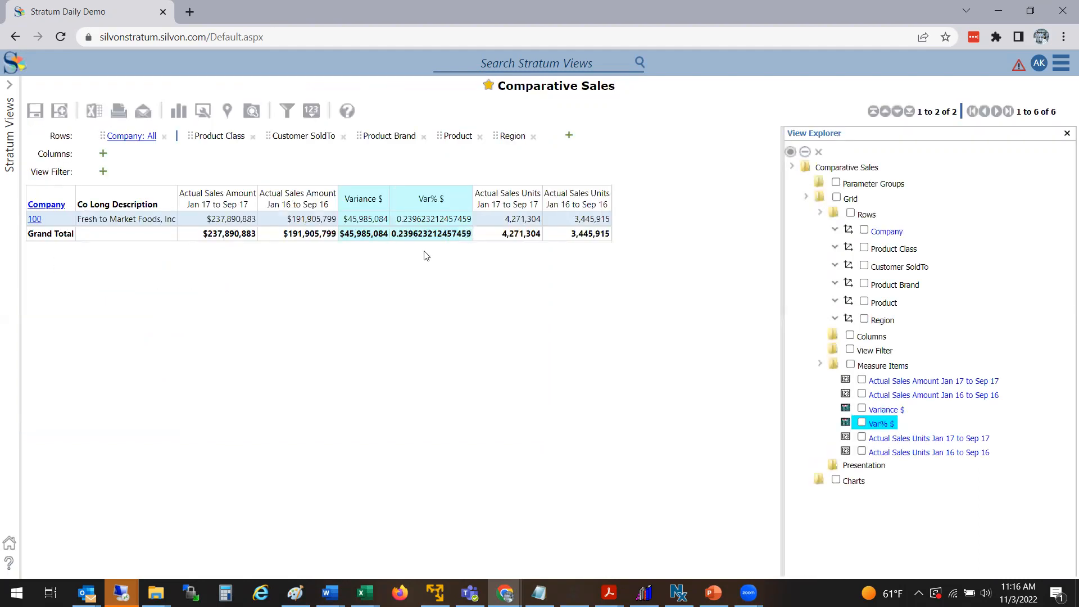
# Step: Set the Var% $ column's format string to #,##0% in its properties, then close the explorer panel
pyautogui.rightClick(392, 198)
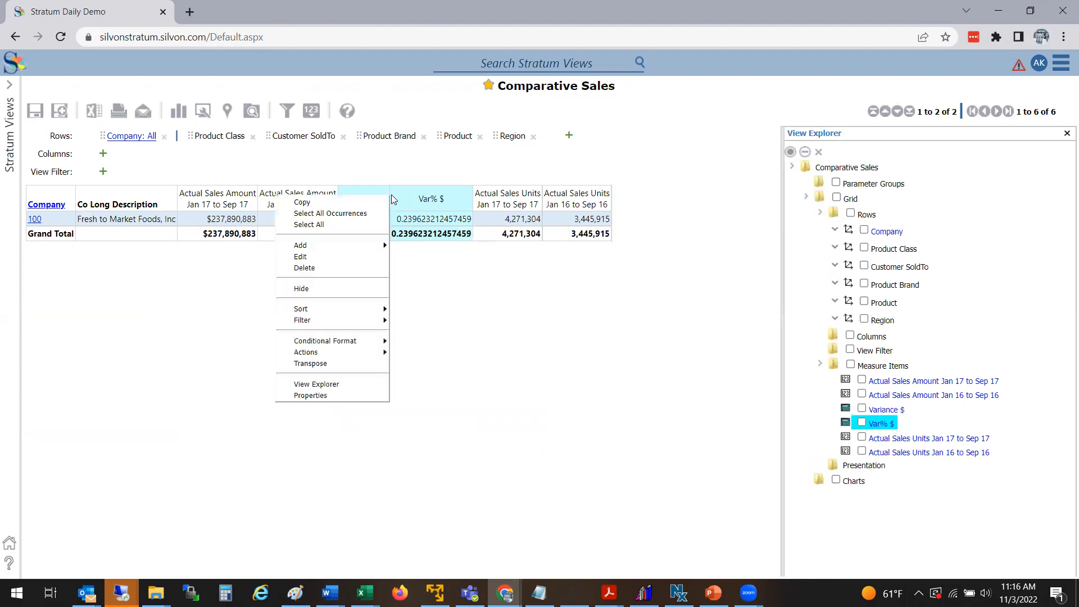
pyautogui.click(436, 339)
pyautogui.rightClick(423, 198)
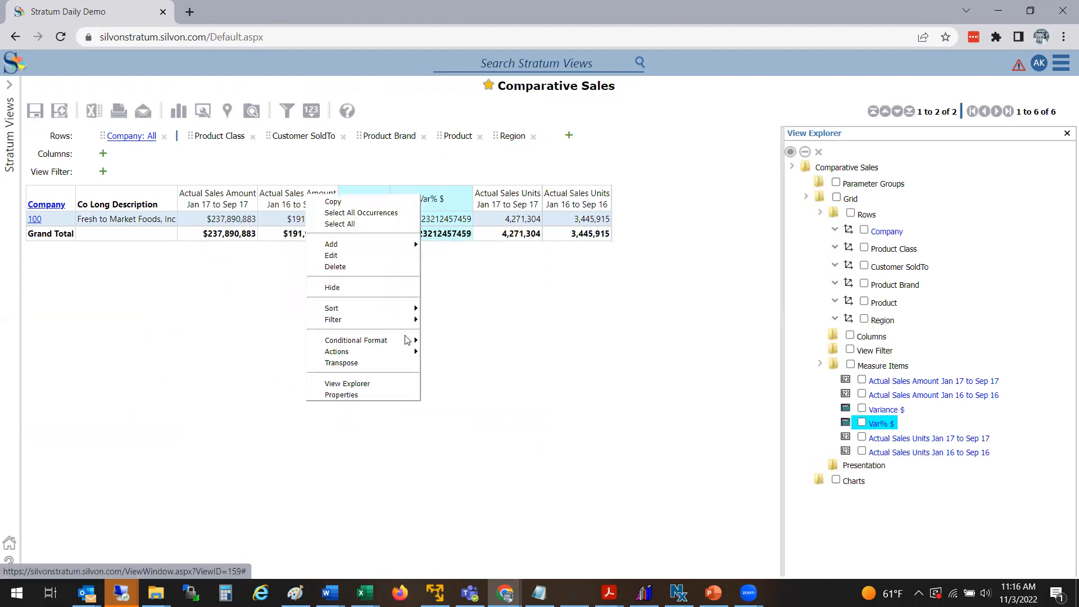
pyautogui.click(393, 395)
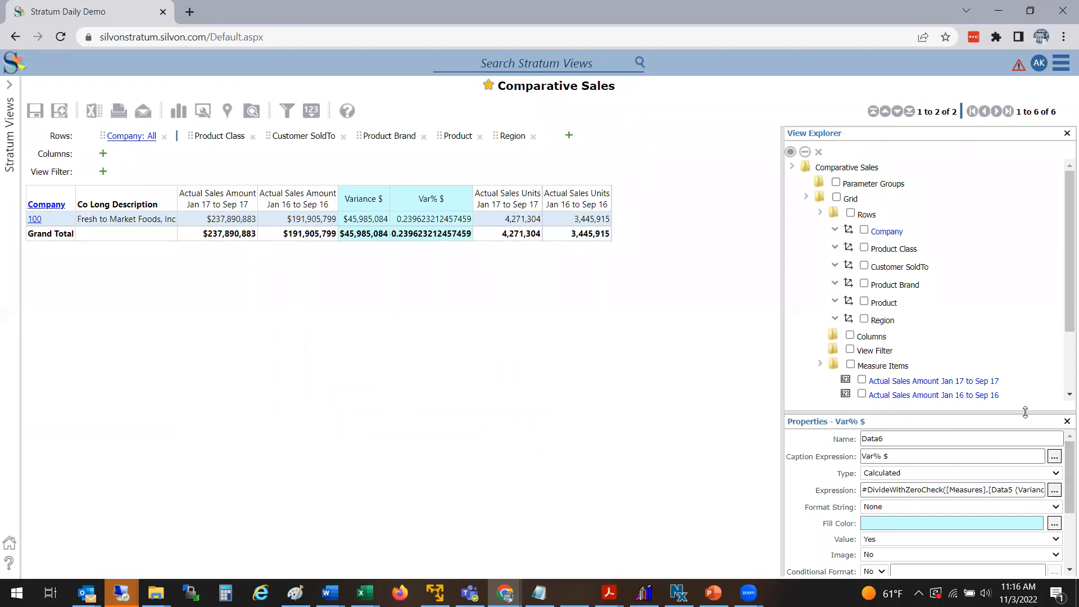
pyautogui.moveTo(1027, 413); pyautogui.dragTo(1038, 336)
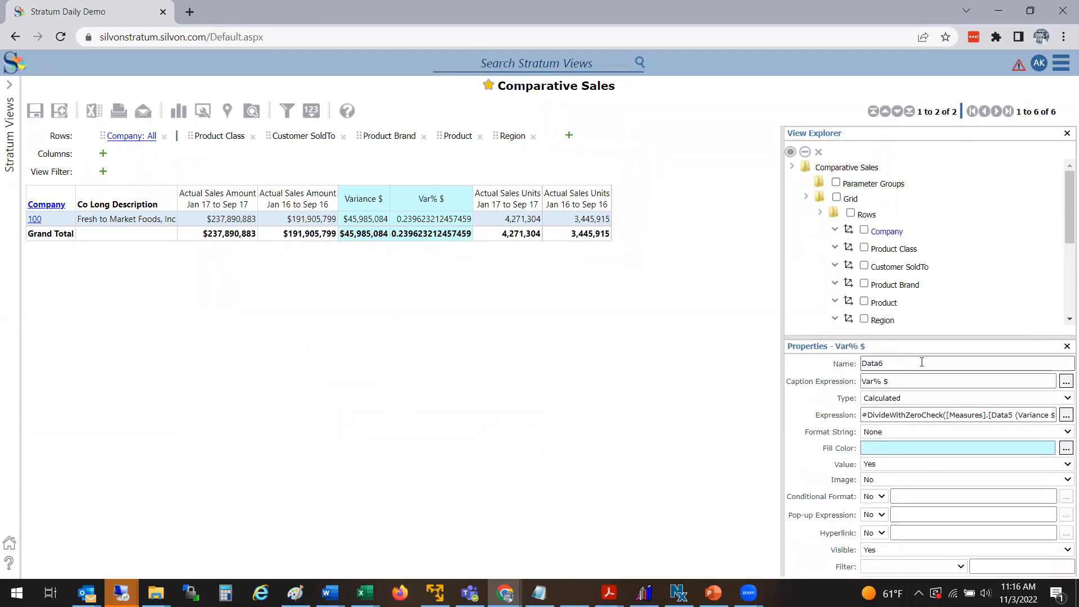
pyautogui.click(872, 432)
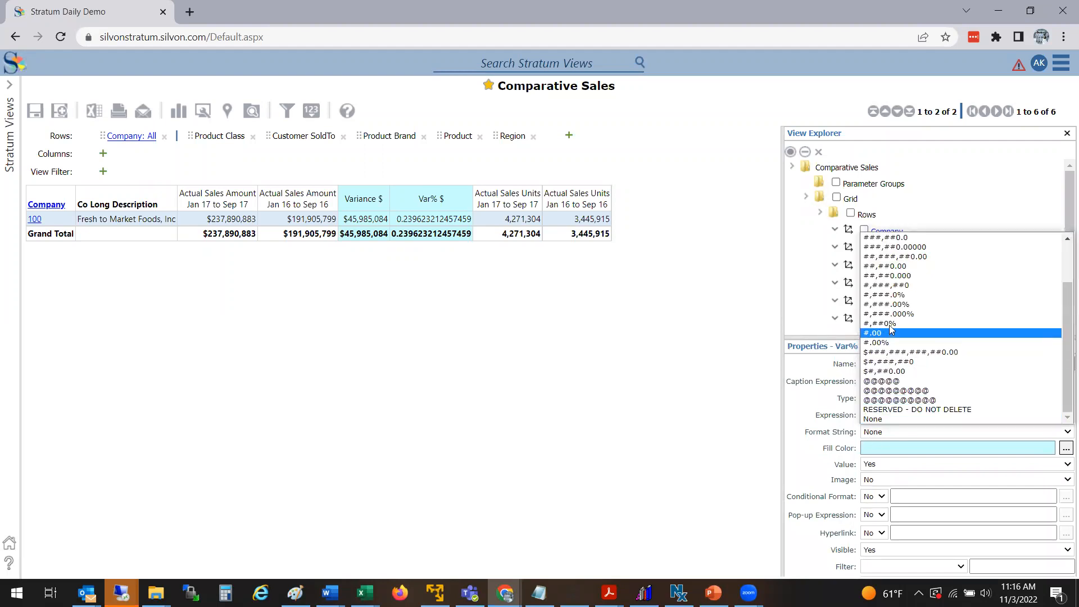
pyautogui.click(871, 323)
pyautogui.click(365, 337)
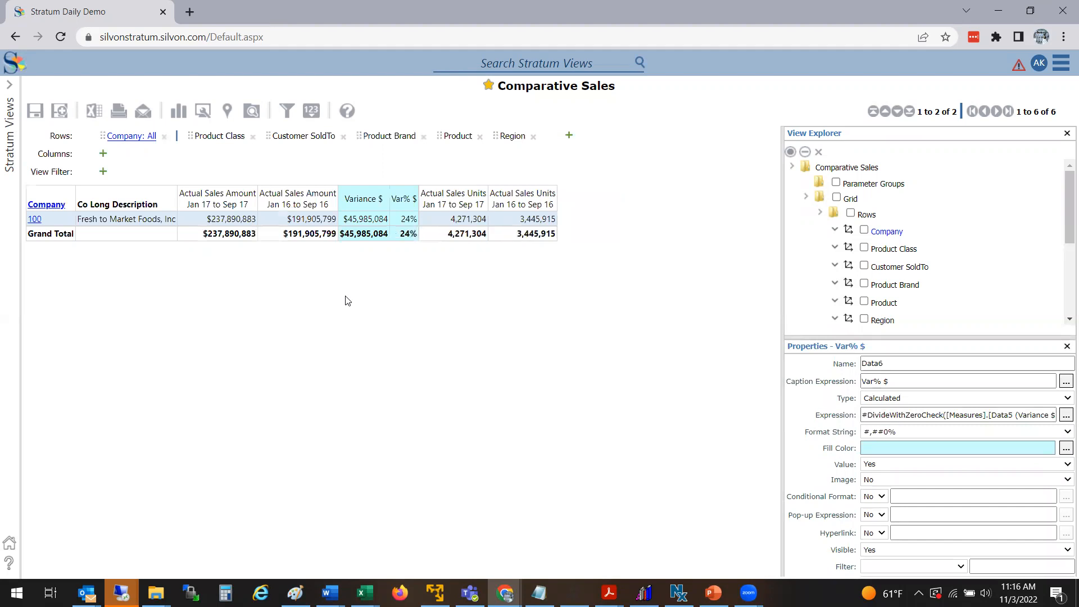
pyautogui.click(1066, 133)
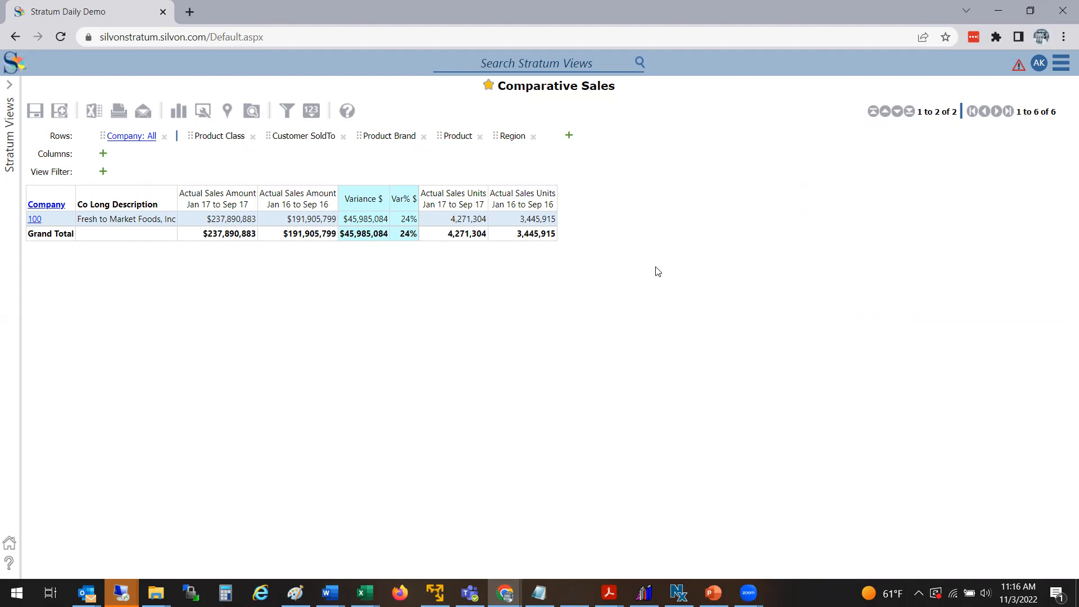
# Step: Hide the Variance $ column
pyautogui.rightClick(360, 209)
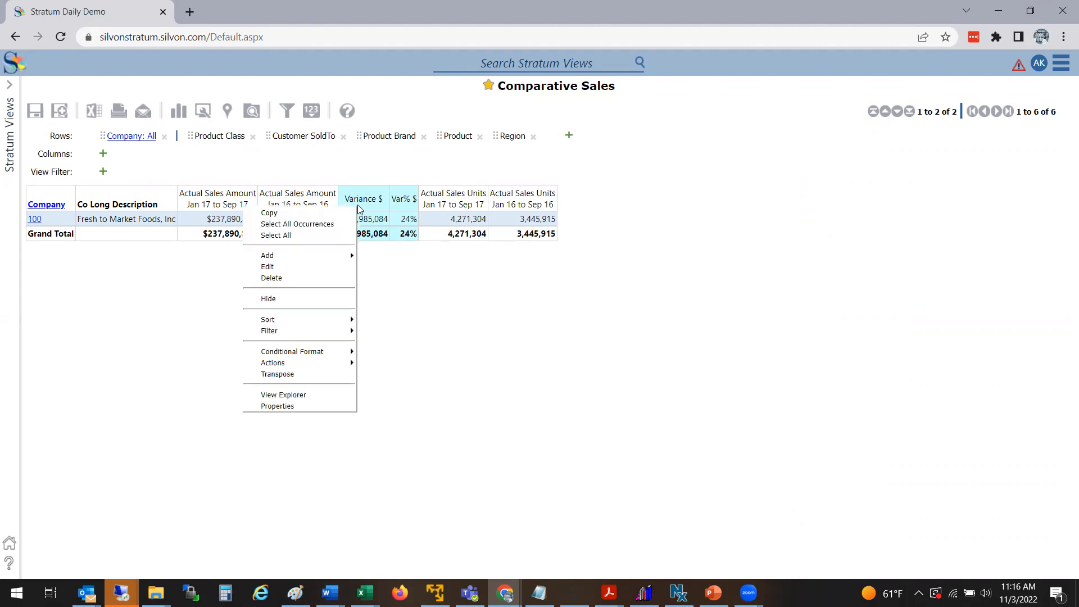
pyautogui.click(294, 297)
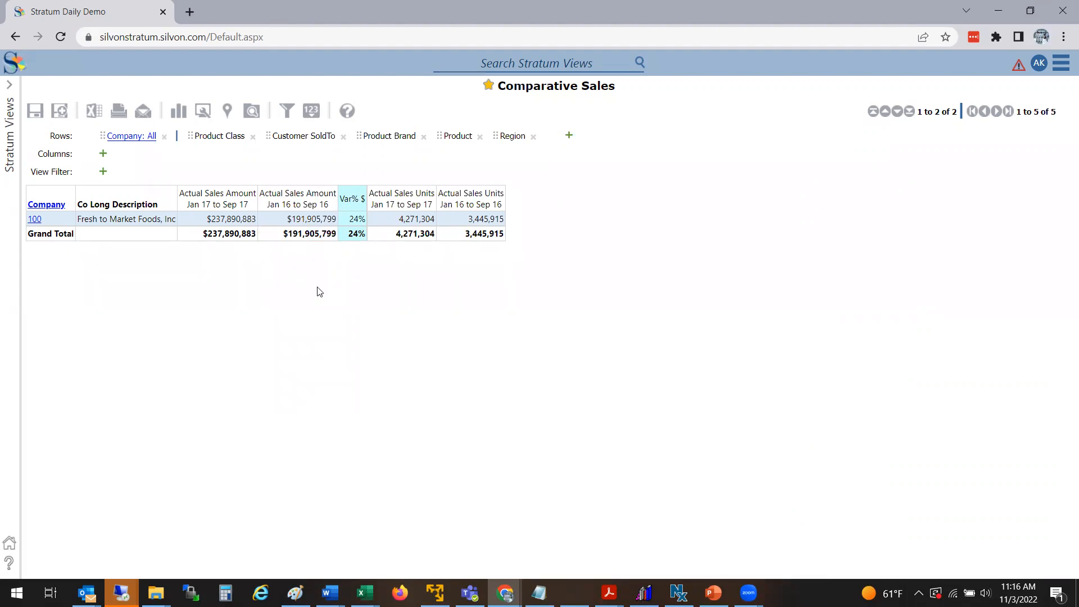
# Step: Open the view explorer and inspect the context menu of the hidden Variance $ measure item
pyautogui.click(251, 111)
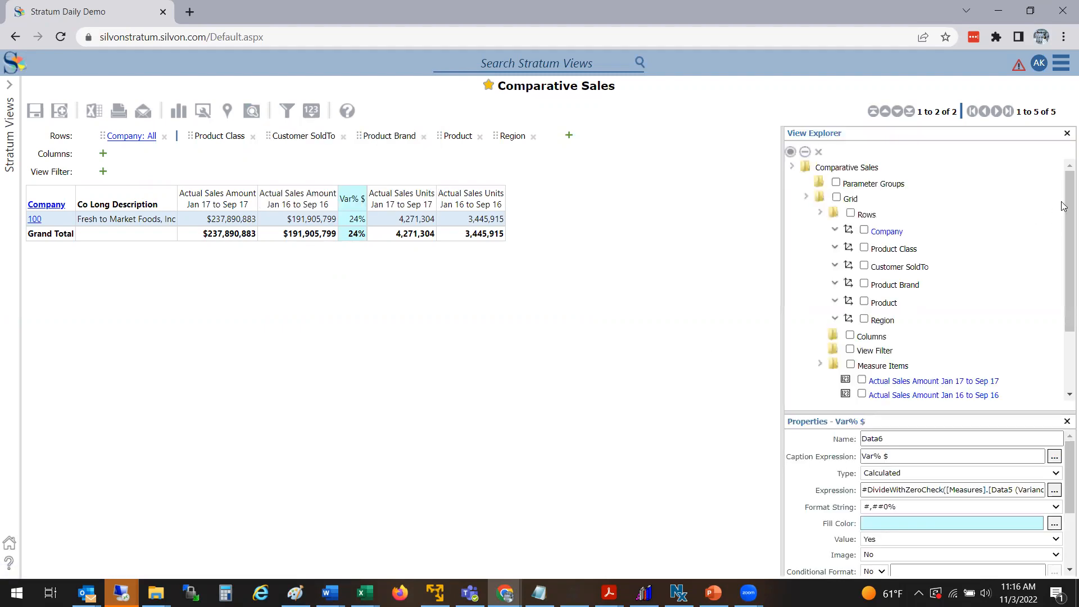
pyautogui.moveTo(1066, 208); pyautogui.dragTo(1061, 269)
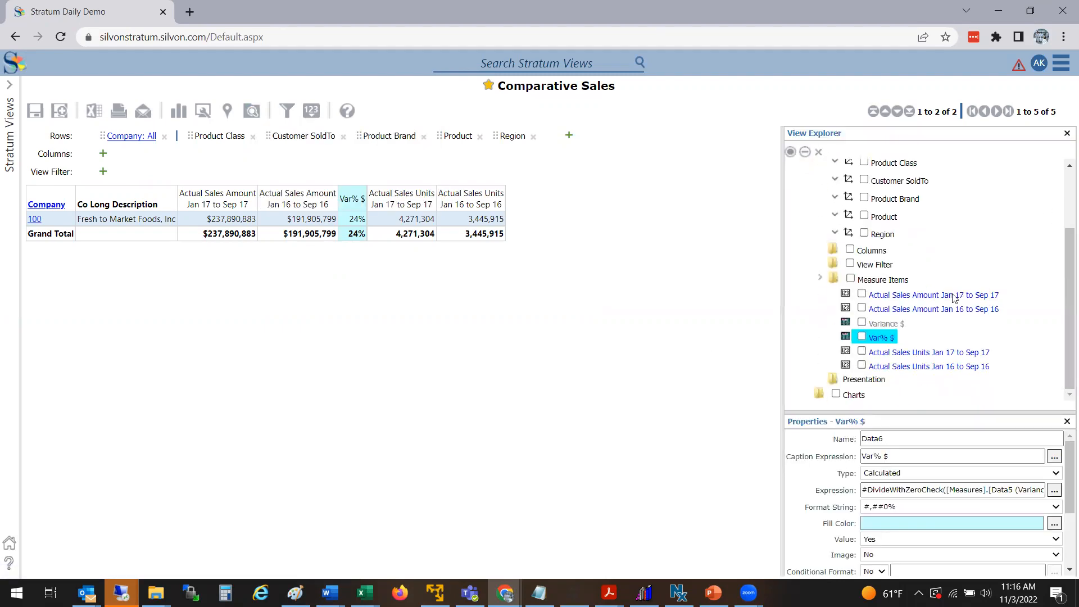
pyautogui.rightClick(898, 327)
pyautogui.click(884, 329)
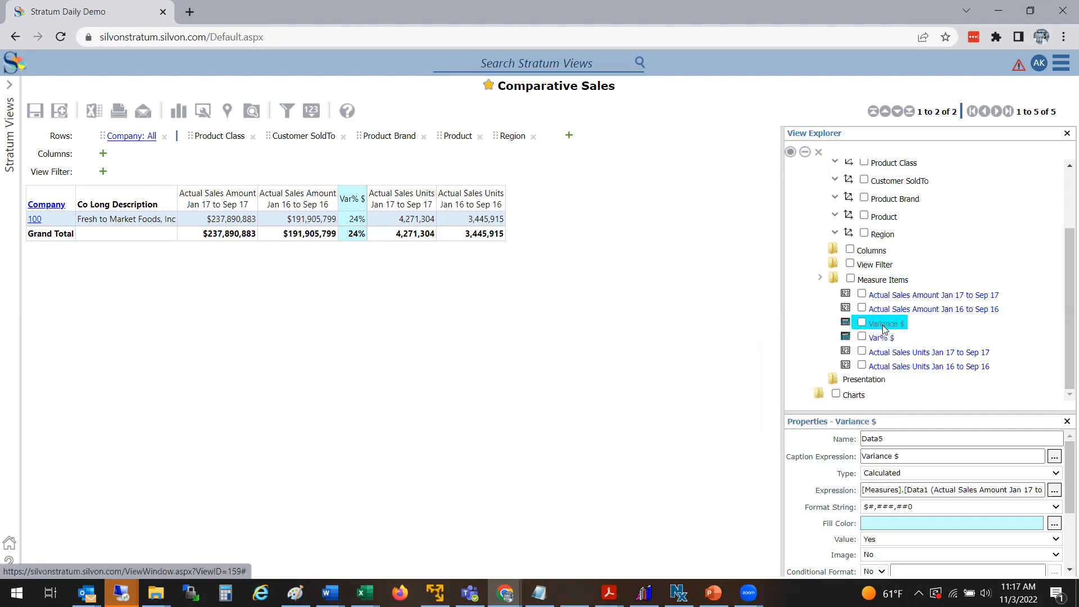
pyautogui.rightClick(883, 329)
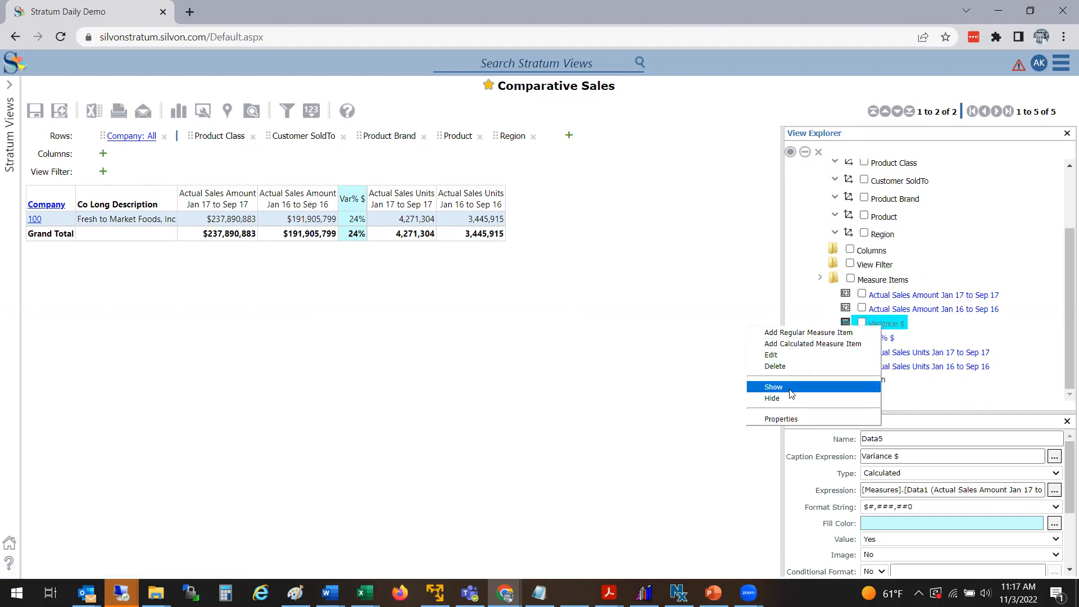
pyautogui.click(523, 321)
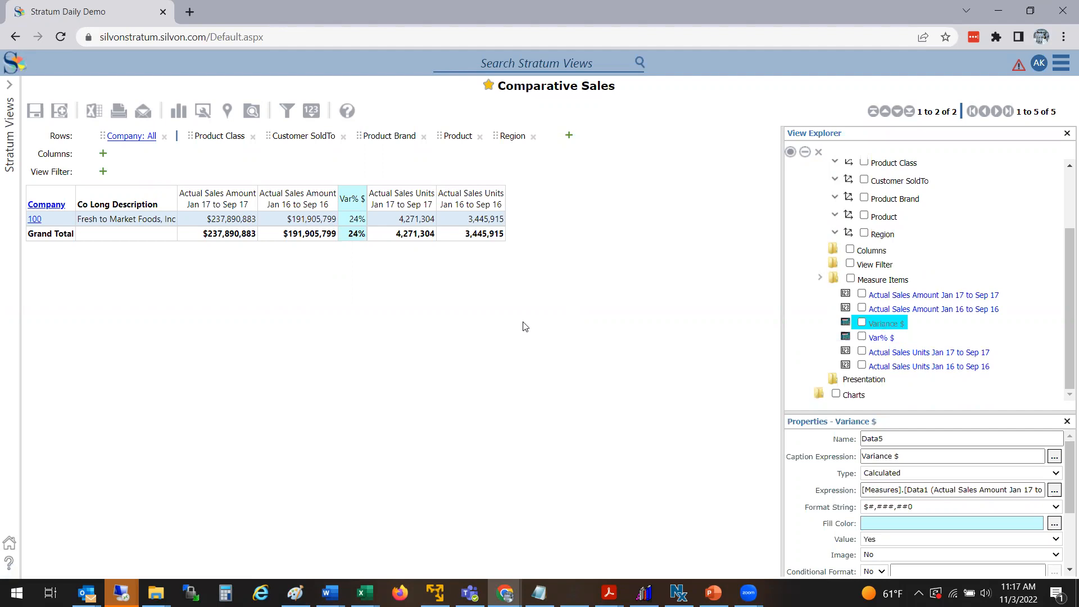
# Step: Drill down from company 100 through Product Class to Customer SoldTo, then return to the company level
pyautogui.click(35, 220)
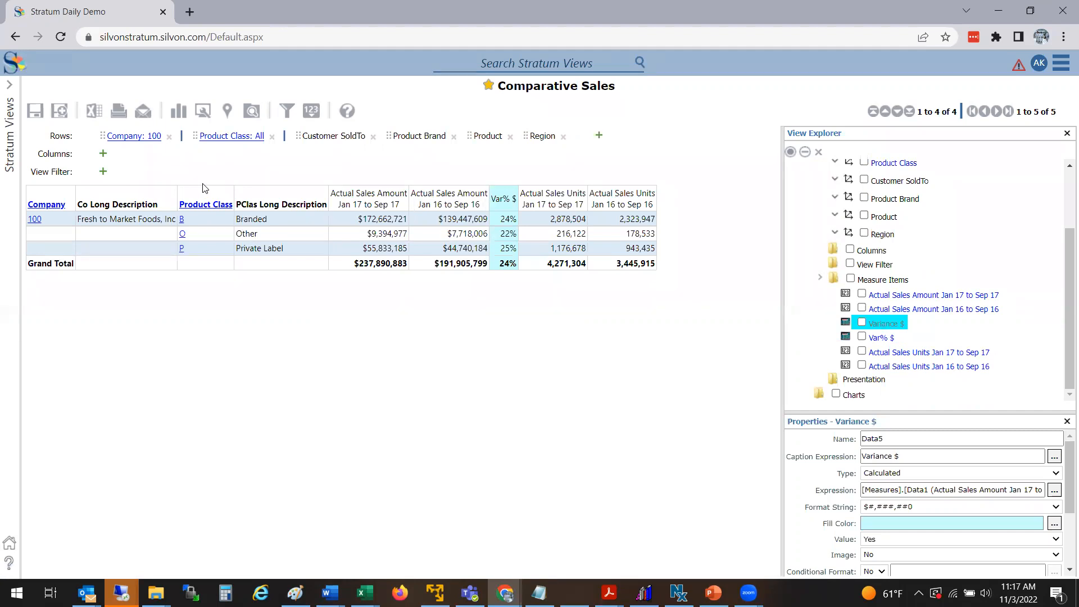
pyautogui.click(194, 206)
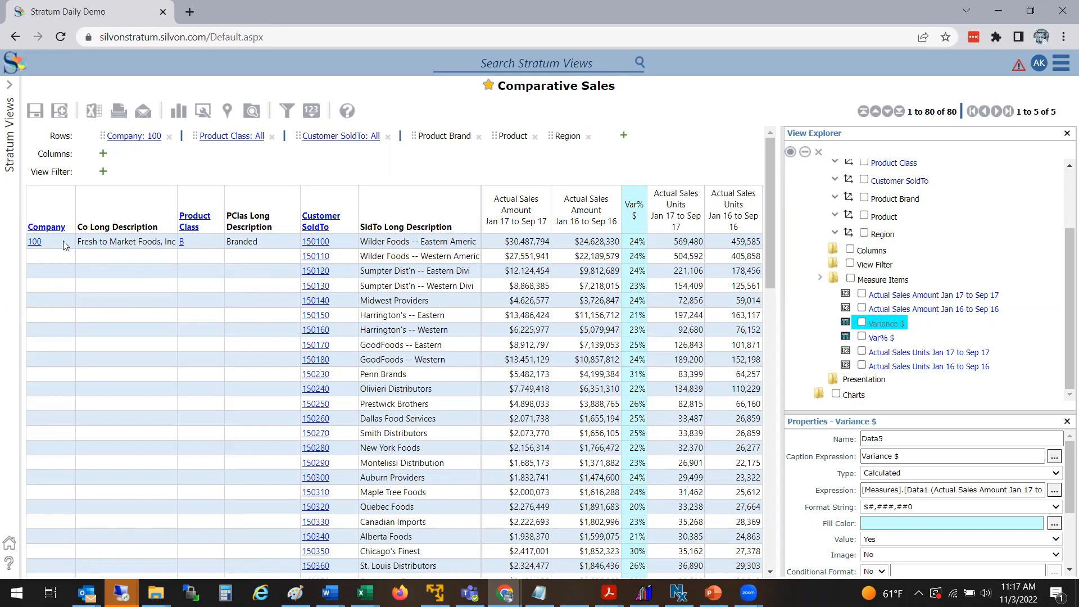
pyautogui.click(46, 227)
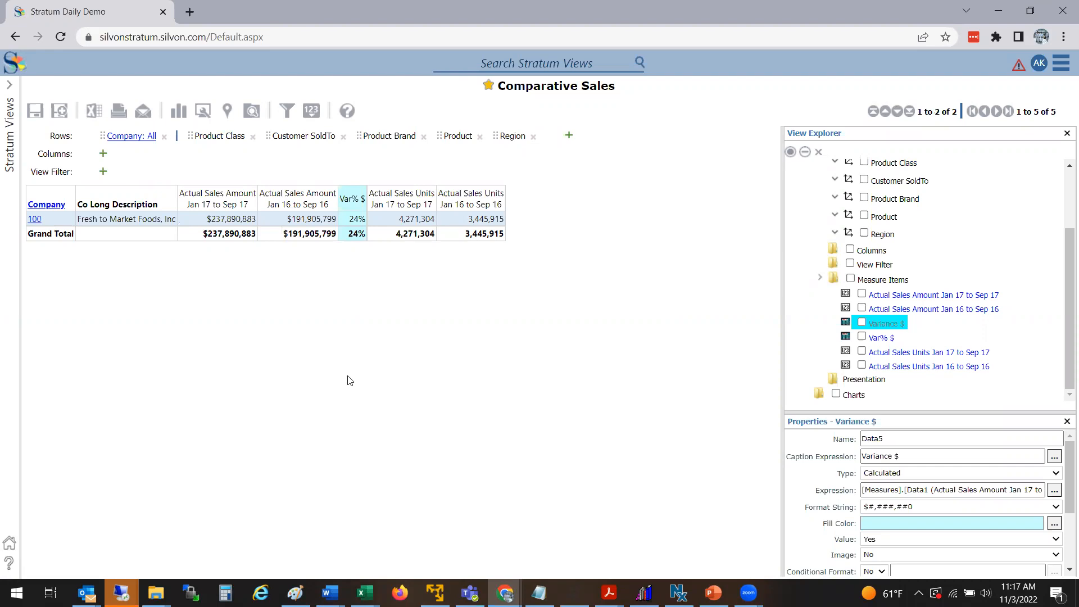
pyautogui.rightClick(467, 204)
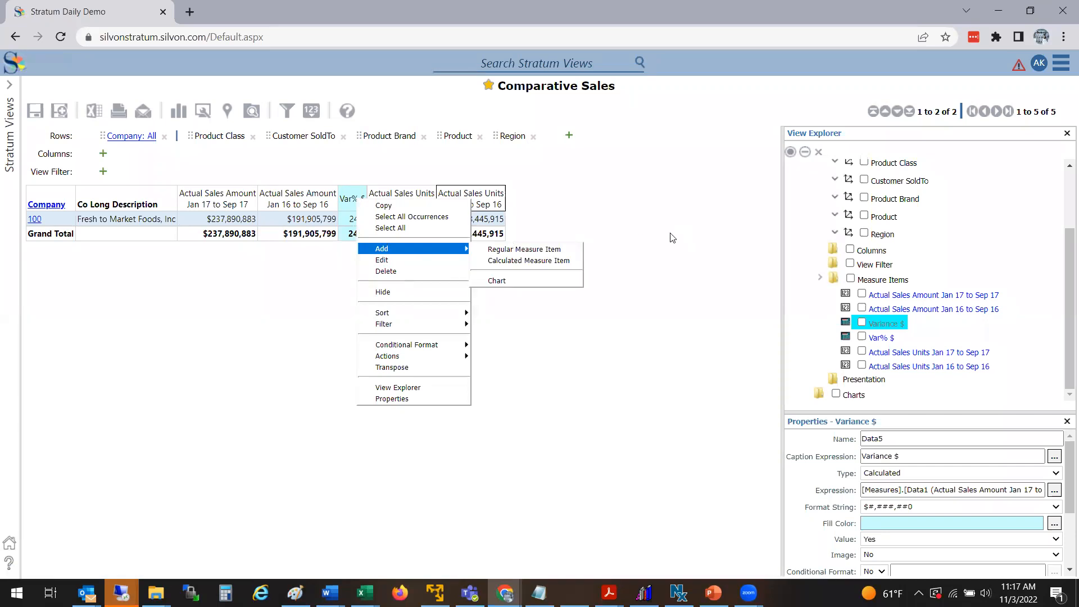
pyautogui.click(622, 462)
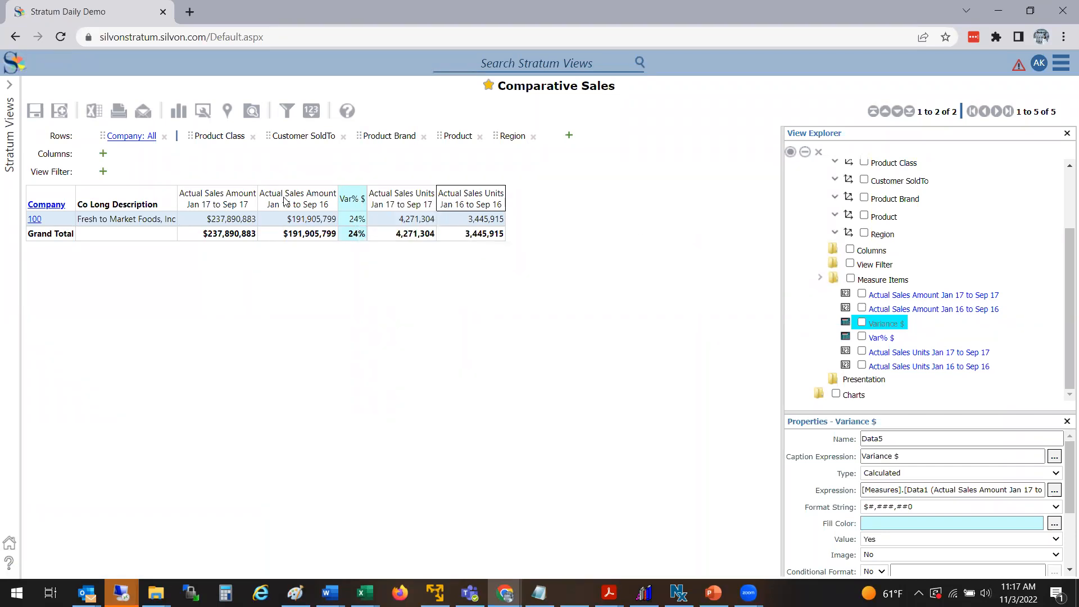
pyautogui.doubleClick(229, 204)
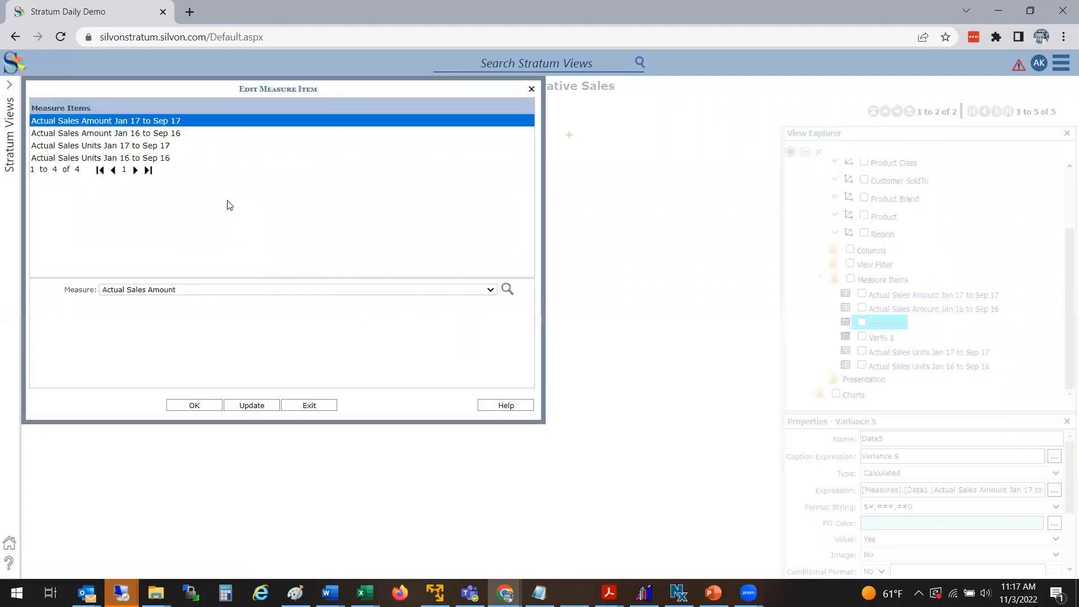
pyautogui.click(309, 405)
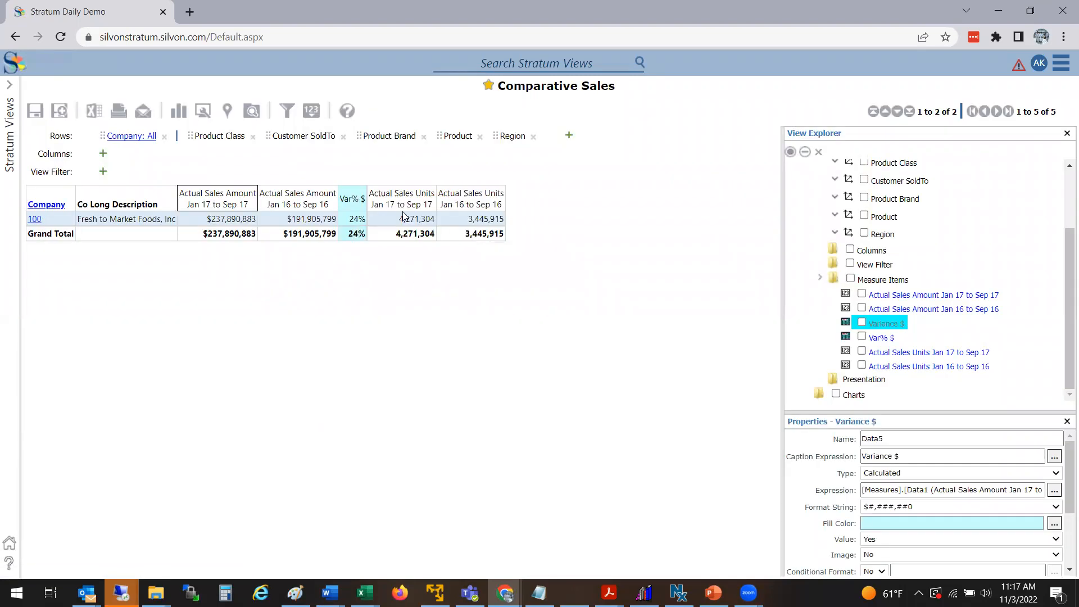
# Step: Set the Actual Sales Amount Jan 17 to Sep 17 measure to run from January of Current Year to Current Month of Current Year
pyautogui.doubleClick(234, 200)
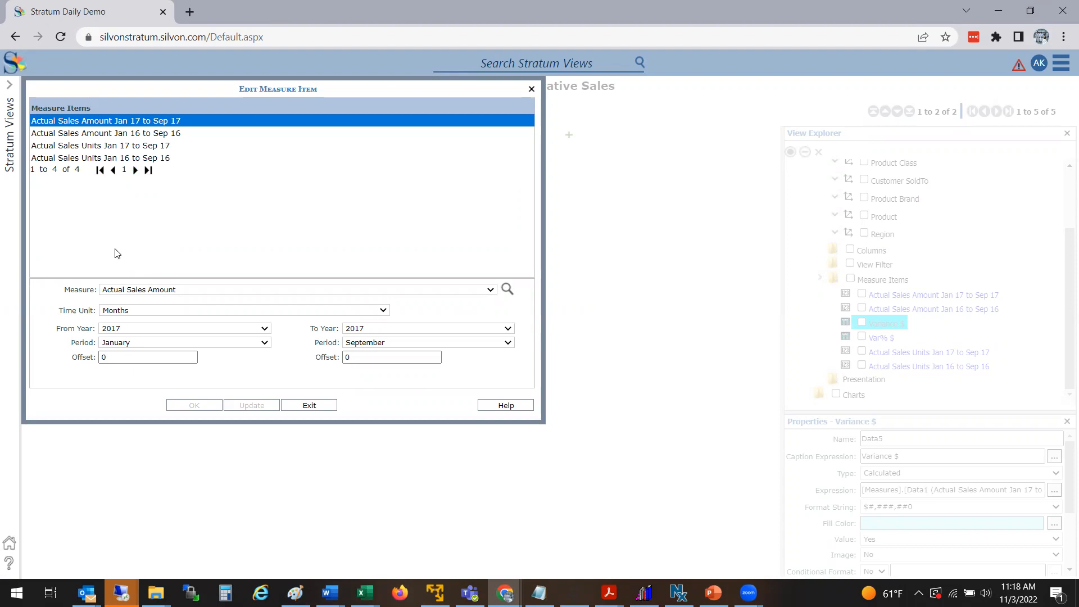
pyautogui.click(133, 330)
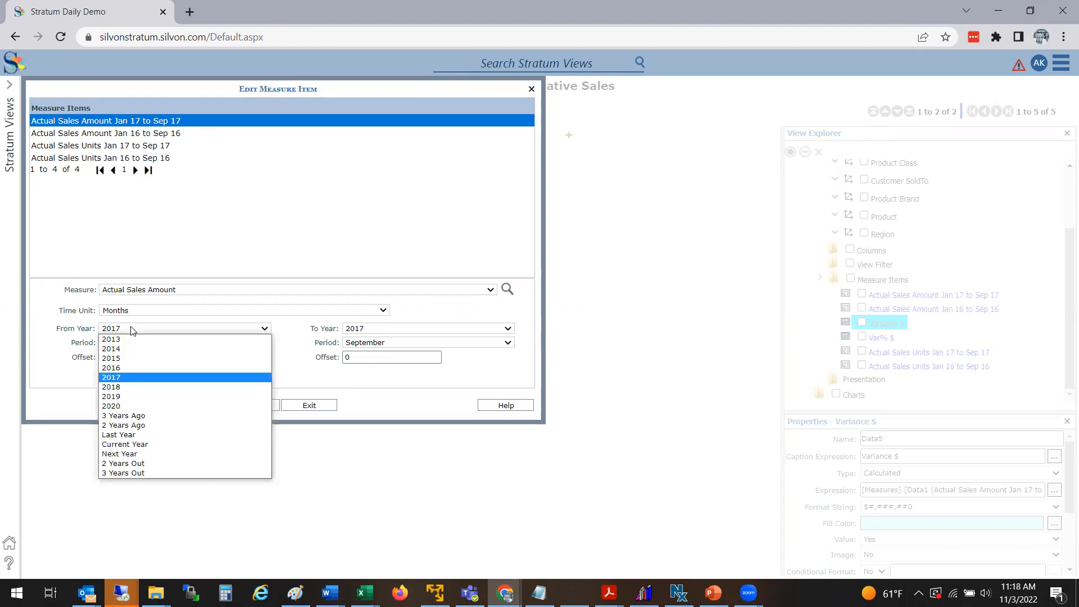
pyautogui.click(128, 448)
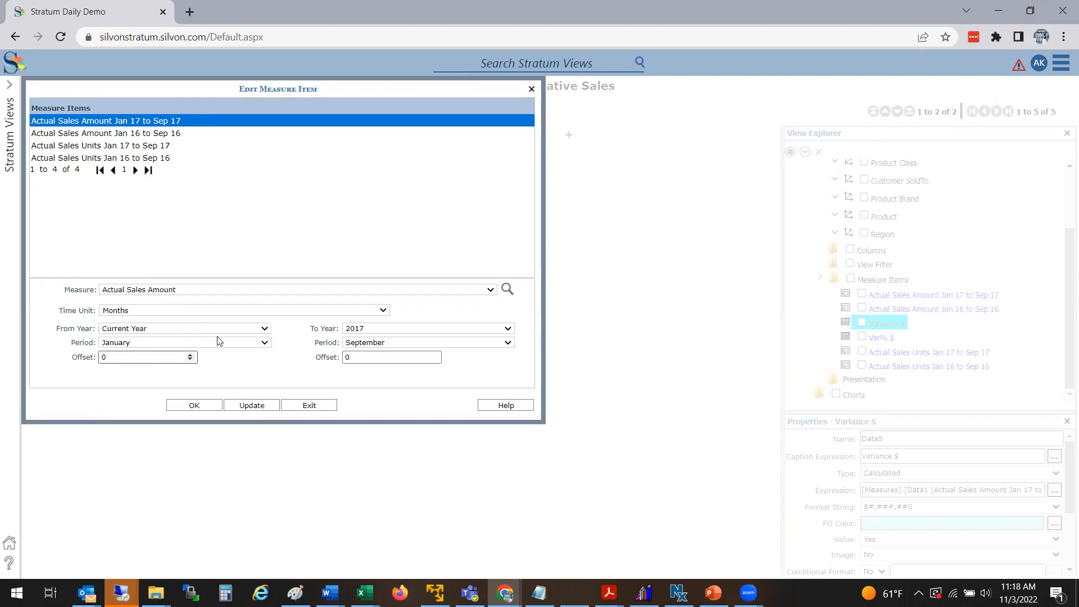
pyautogui.click(361, 334)
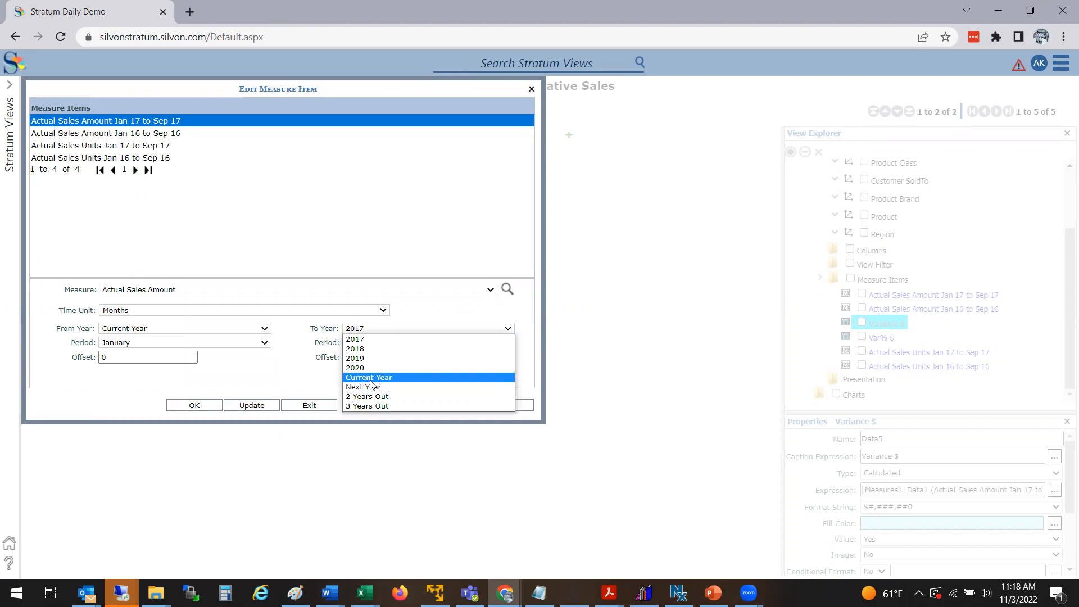
pyautogui.click(368, 377)
pyautogui.click(362, 344)
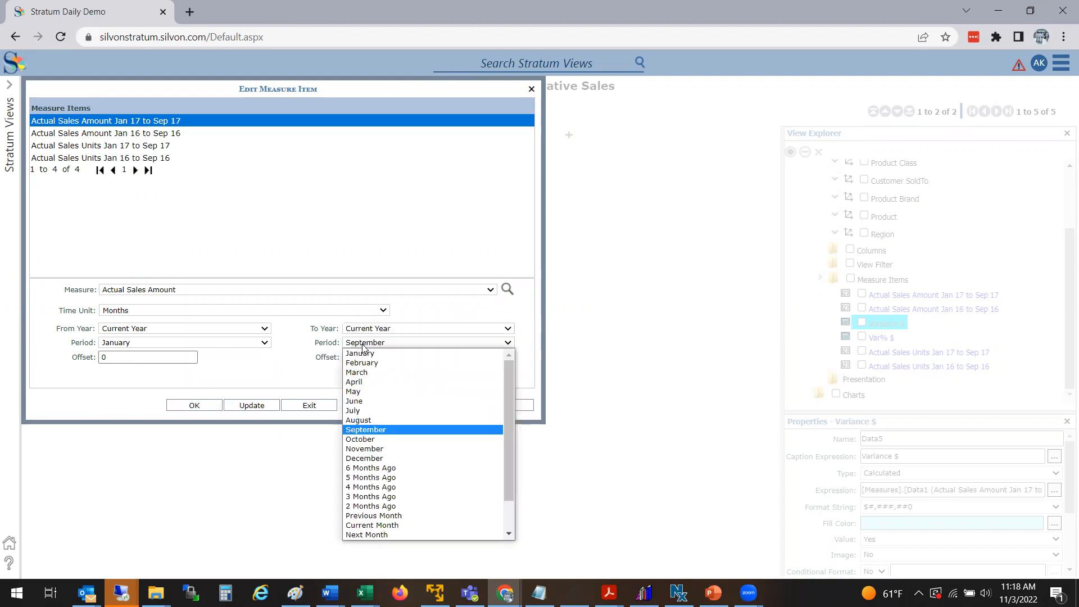
pyautogui.click(368, 525)
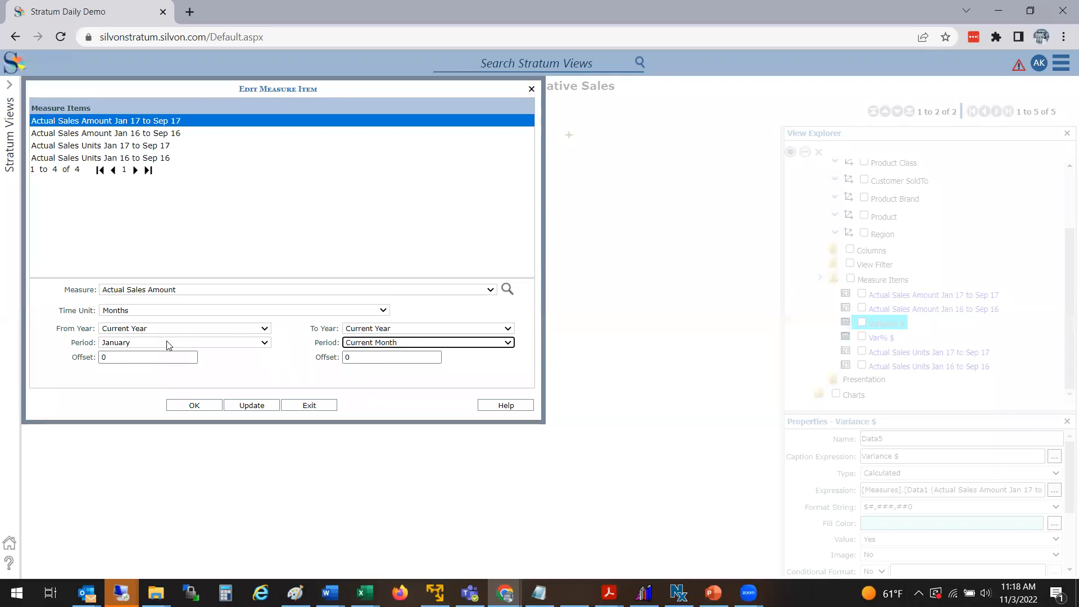
pyautogui.click(251, 405)
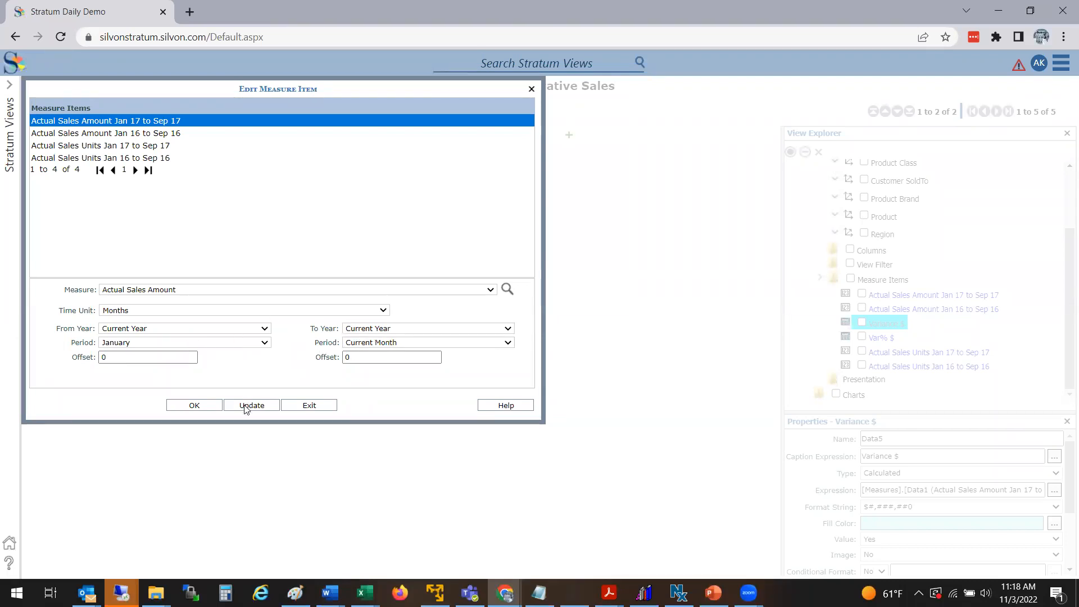
# Step: Set the Jan 16 to Sep 16 measure to run from January of Last Year to Current Month of Last Year, then close the editor
pyautogui.click(205, 138)
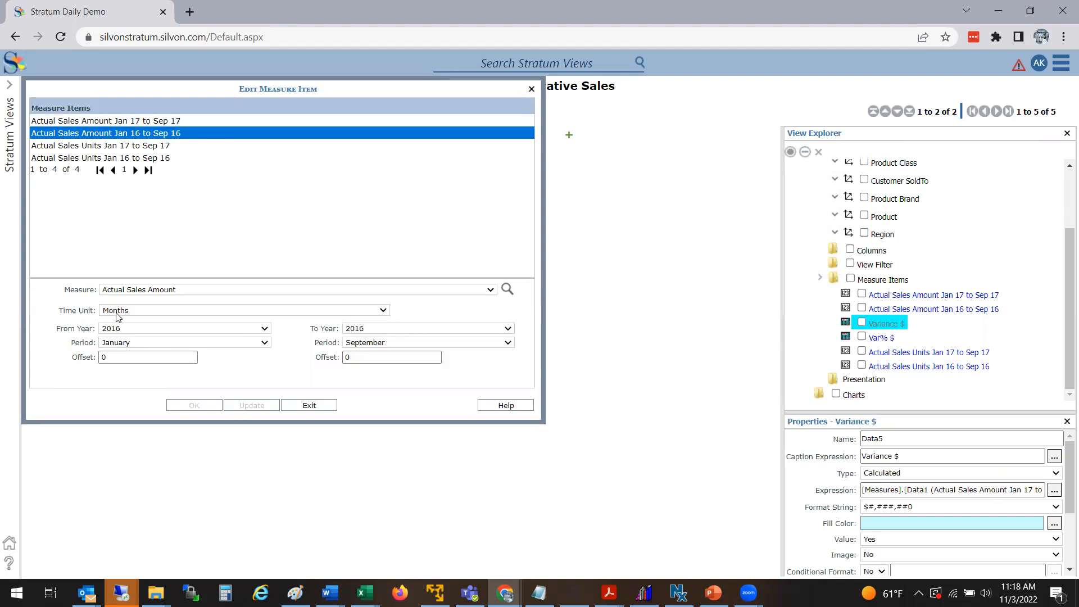
pyautogui.click(121, 329)
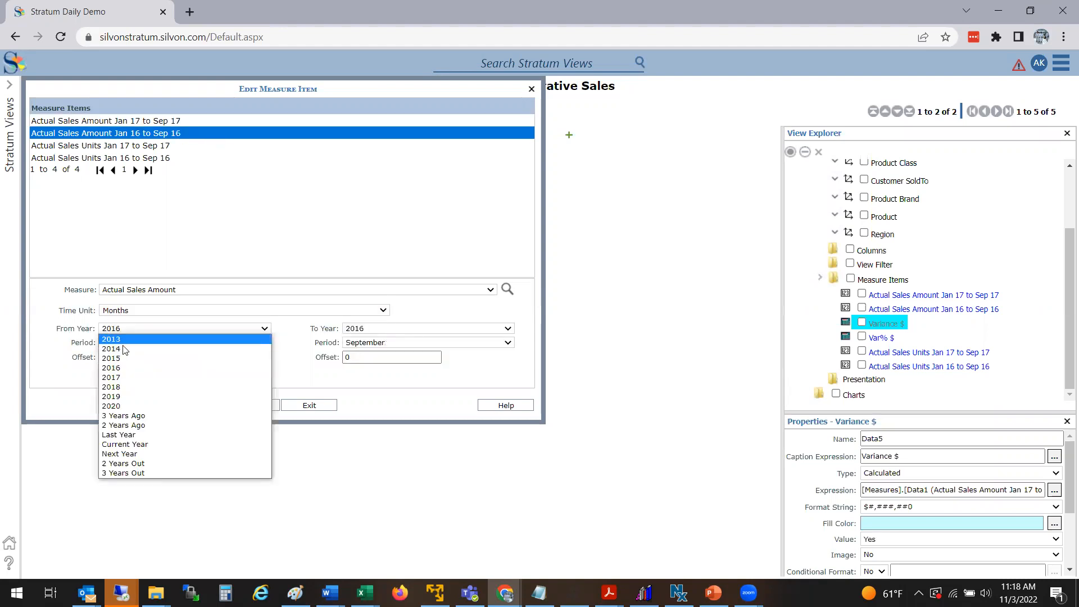
pyautogui.click(134, 434)
pyautogui.click(368, 328)
pyautogui.click(371, 388)
pyautogui.click(448, 345)
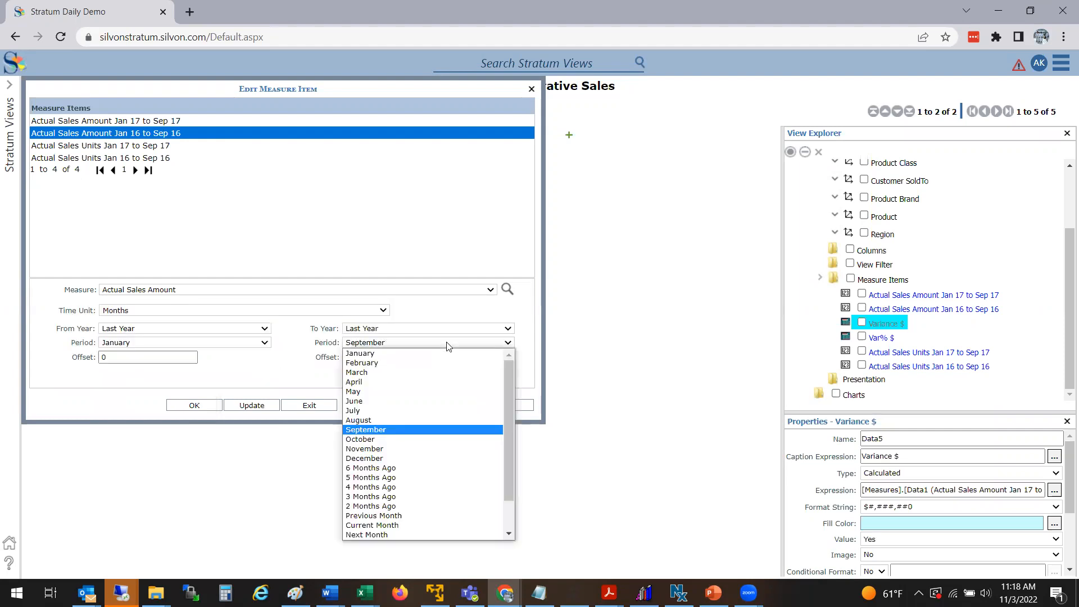
pyautogui.press('c')
pyautogui.press('Return')
pyautogui.click(254, 406)
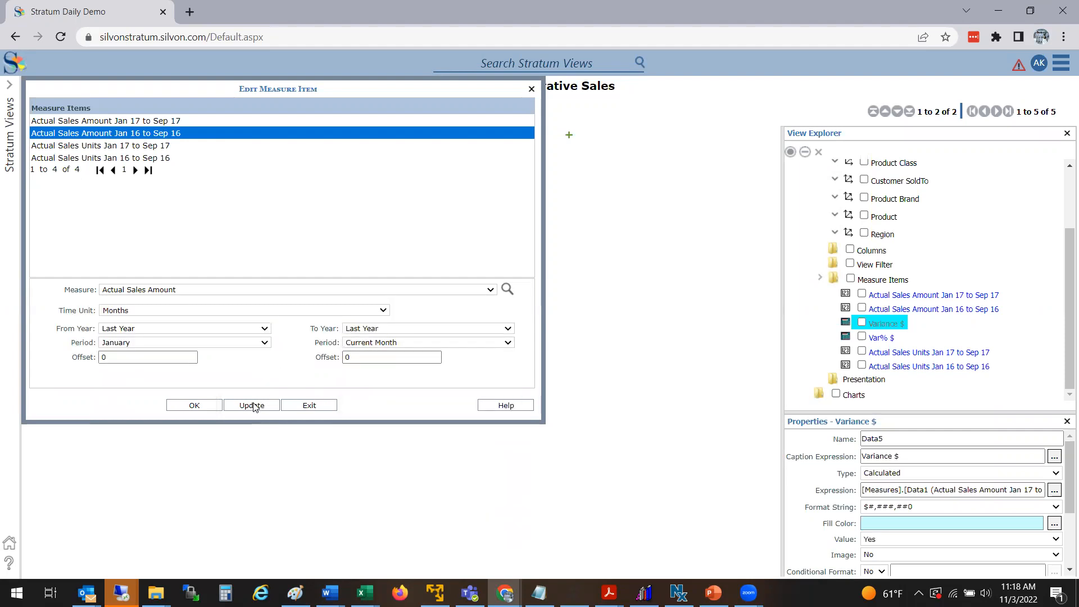
pyautogui.click(309, 406)
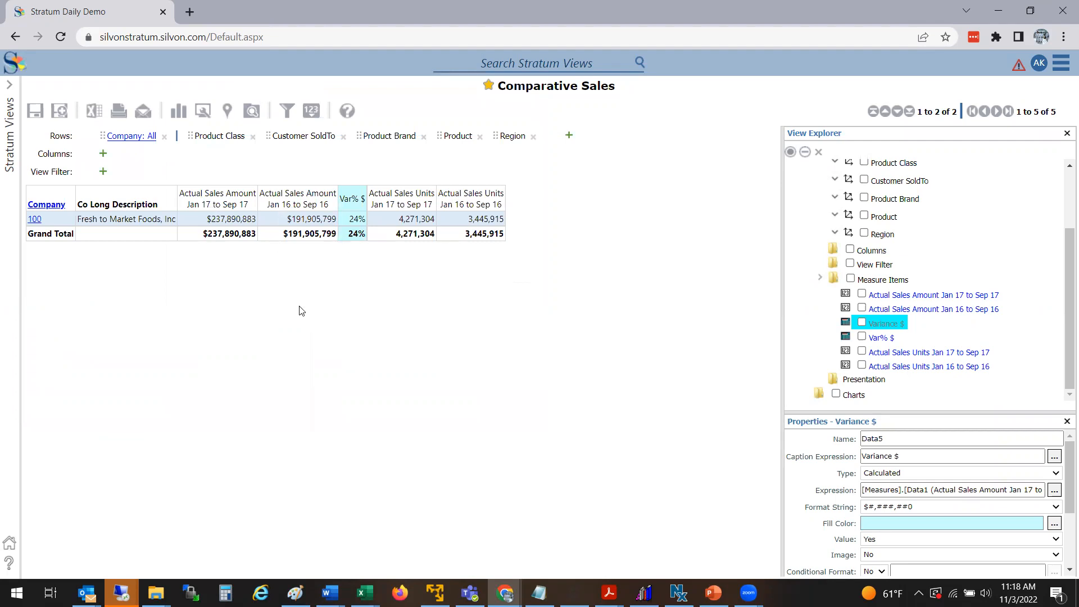
# Step: Reopen the current-year sales amount measure and set its starting period to 6 Months Ago
pyautogui.click(237, 201)
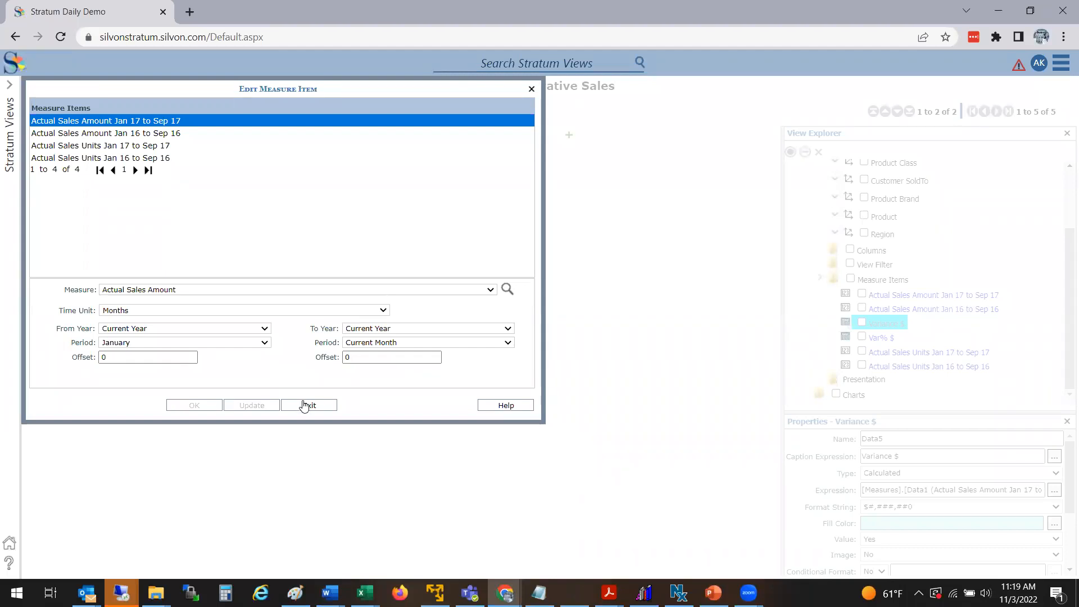
pyautogui.click(185, 328)
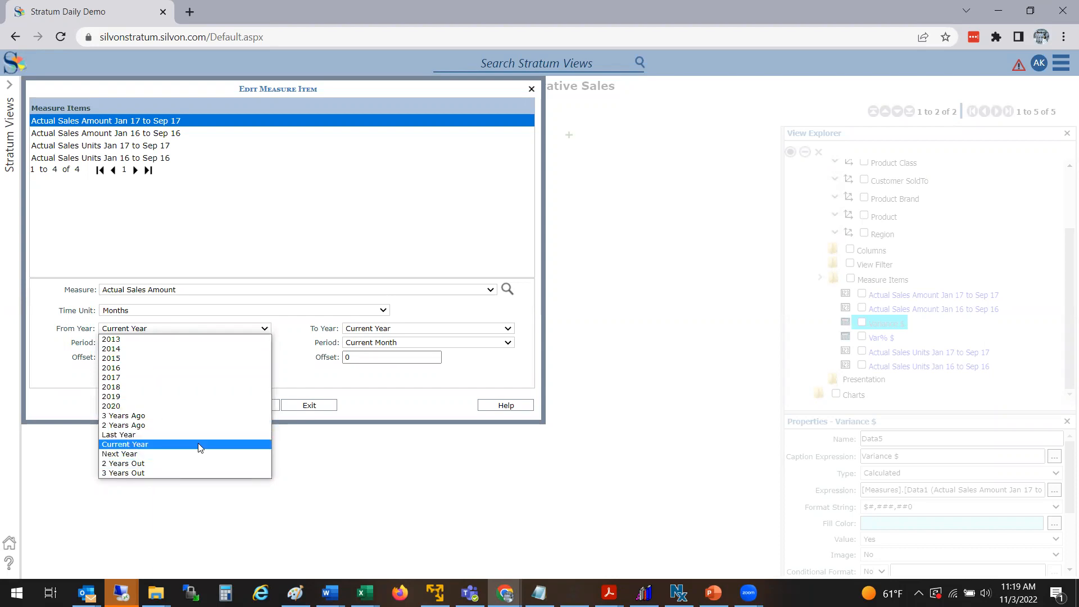
pyautogui.click(393, 399)
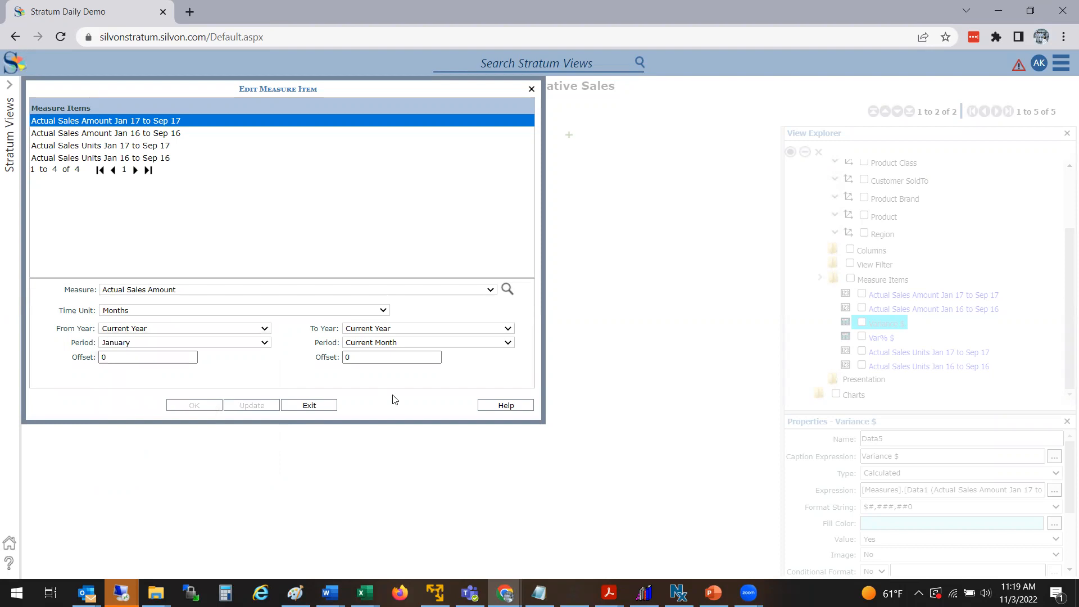
pyautogui.click(374, 342)
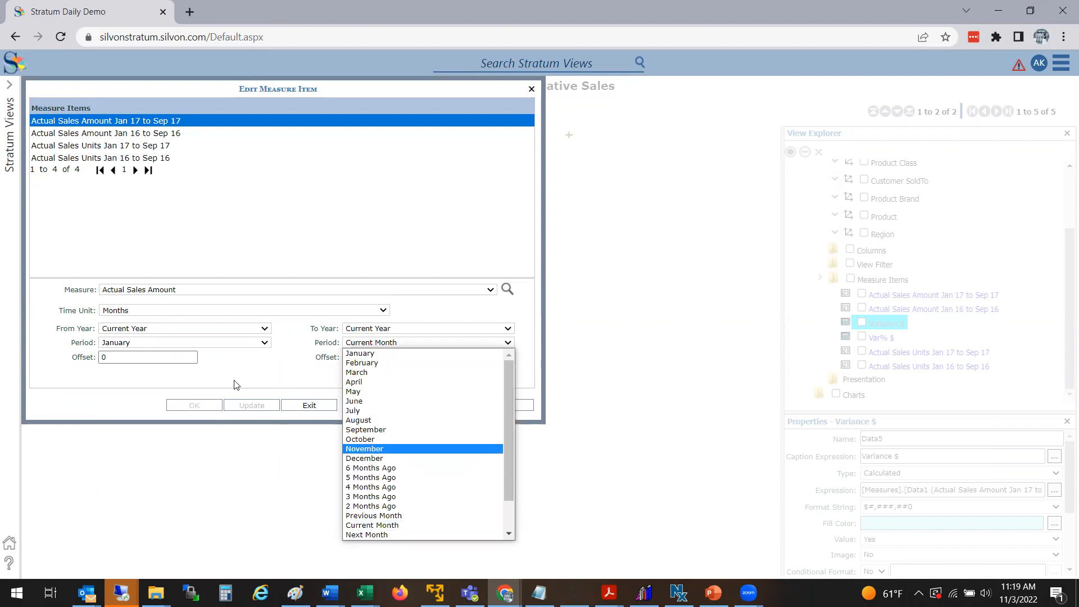
pyautogui.click(197, 372)
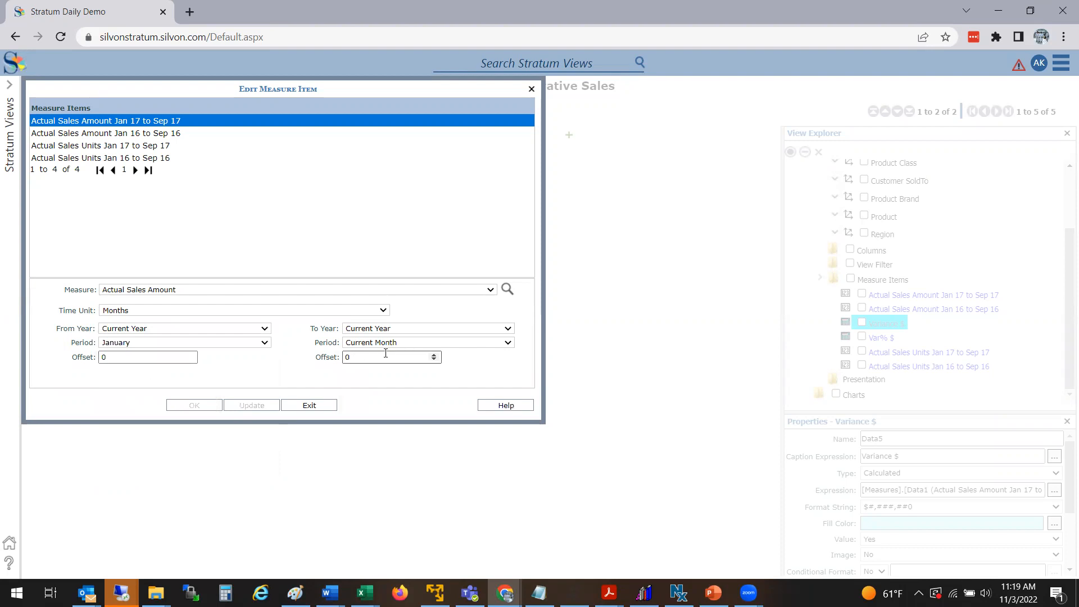
pyautogui.click(164, 344)
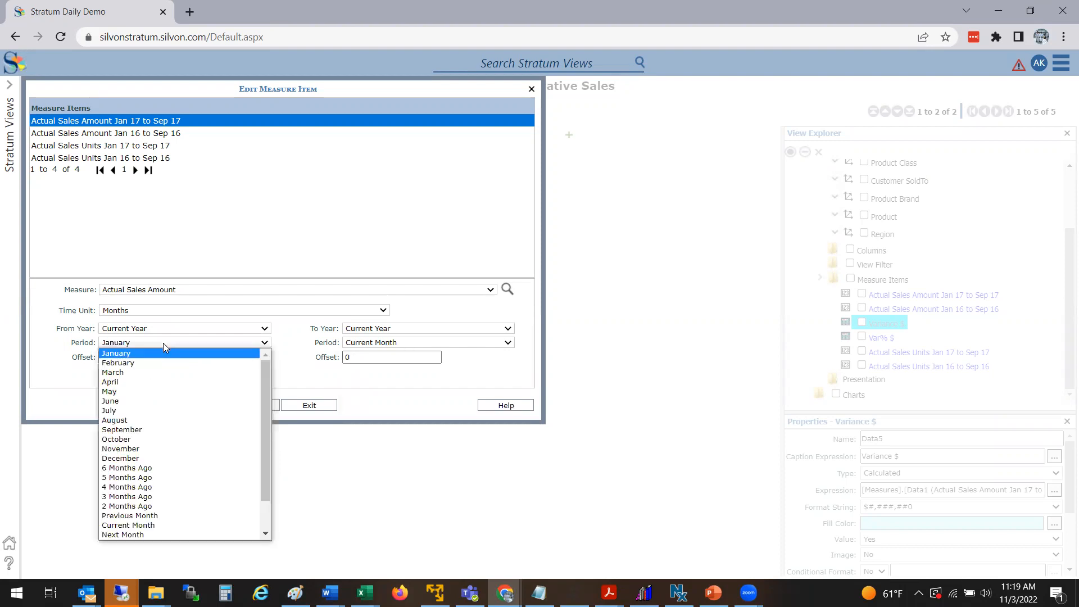
pyautogui.click(163, 343)
pyautogui.click(154, 343)
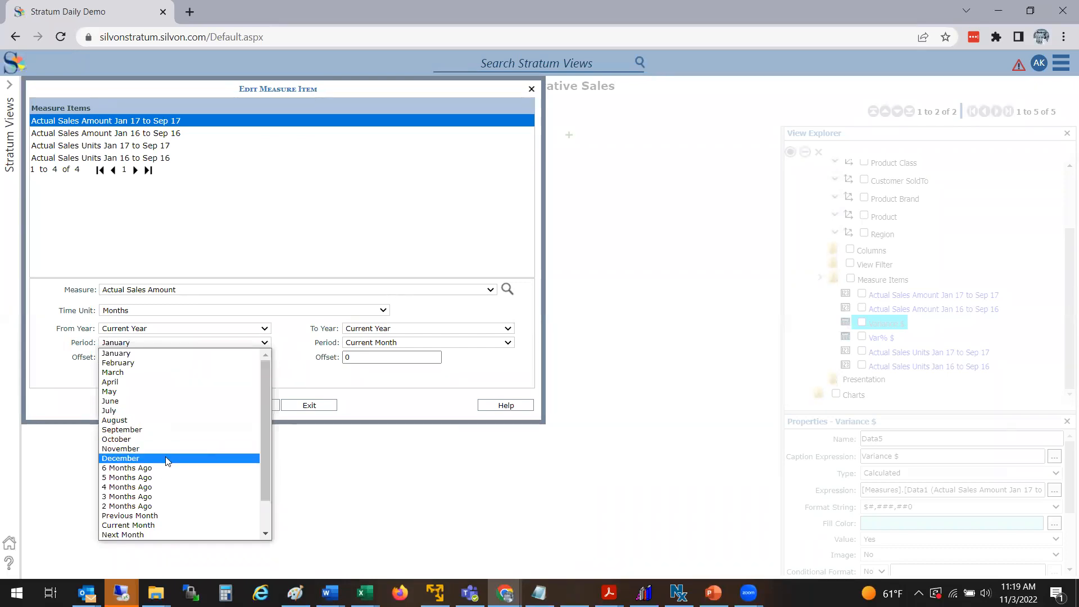
pyautogui.click(156, 469)
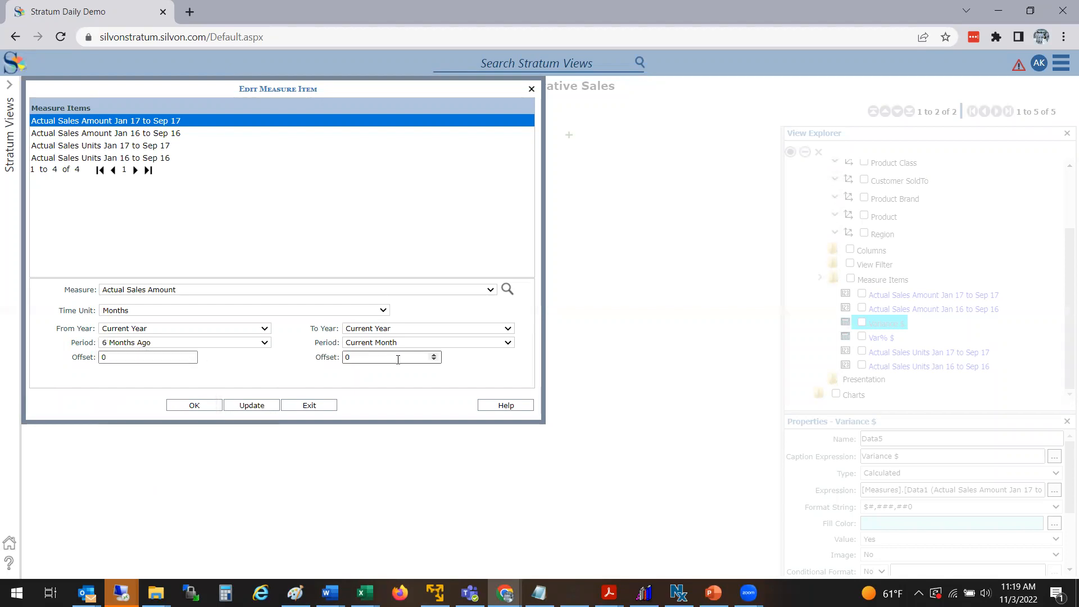
# Step: Set the starting period offset to -1 and update the measure item
pyautogui.click(112, 357)
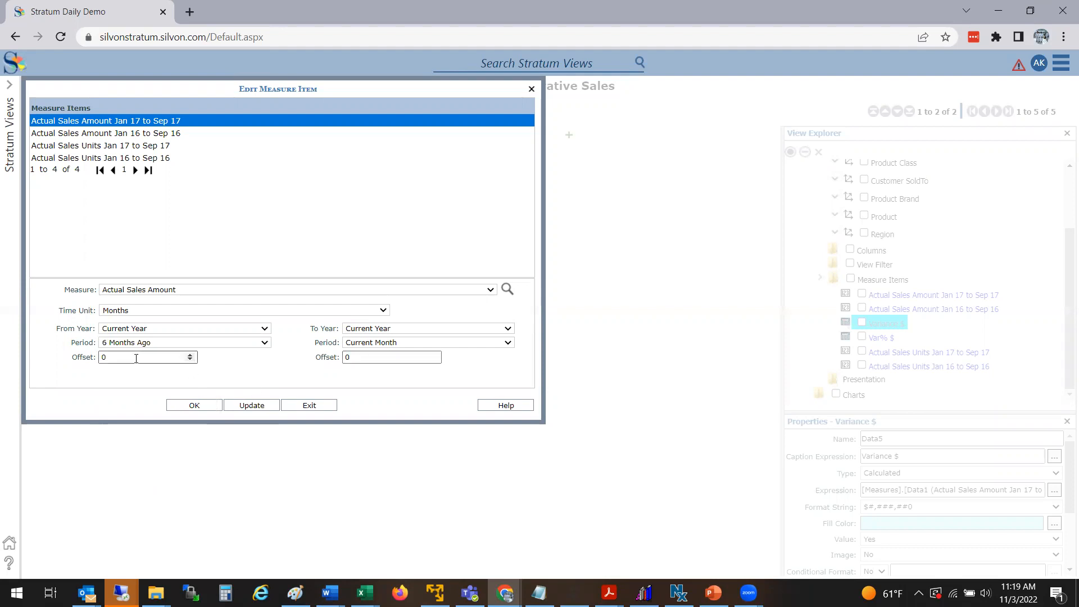
pyautogui.moveTo(78, 354); pyautogui.dragTo(51, 355)
pyautogui.write('-1')
pyautogui.press('Tab')
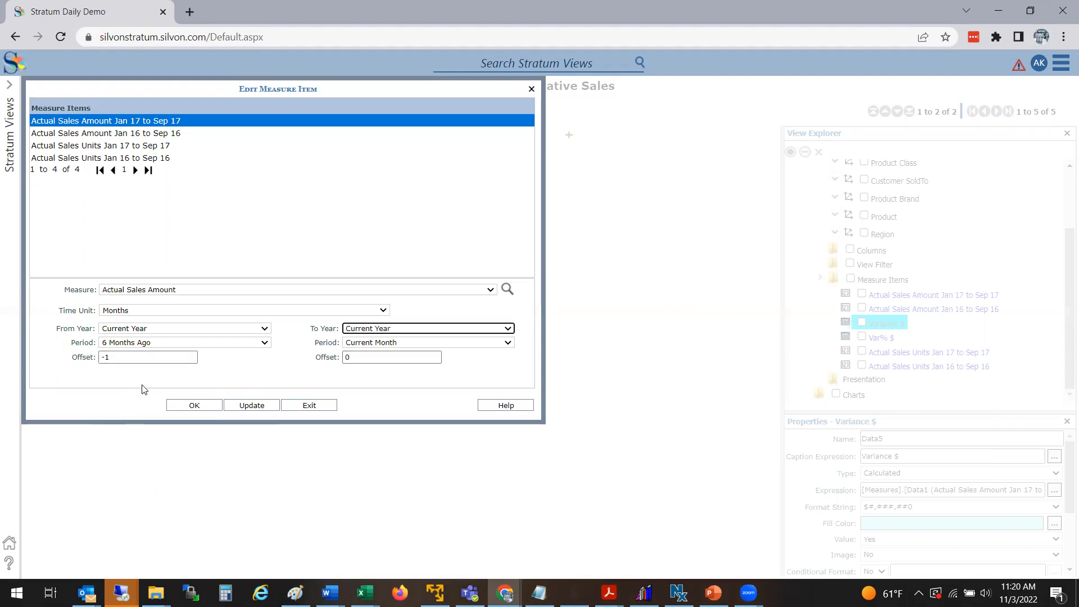
pyautogui.click(252, 405)
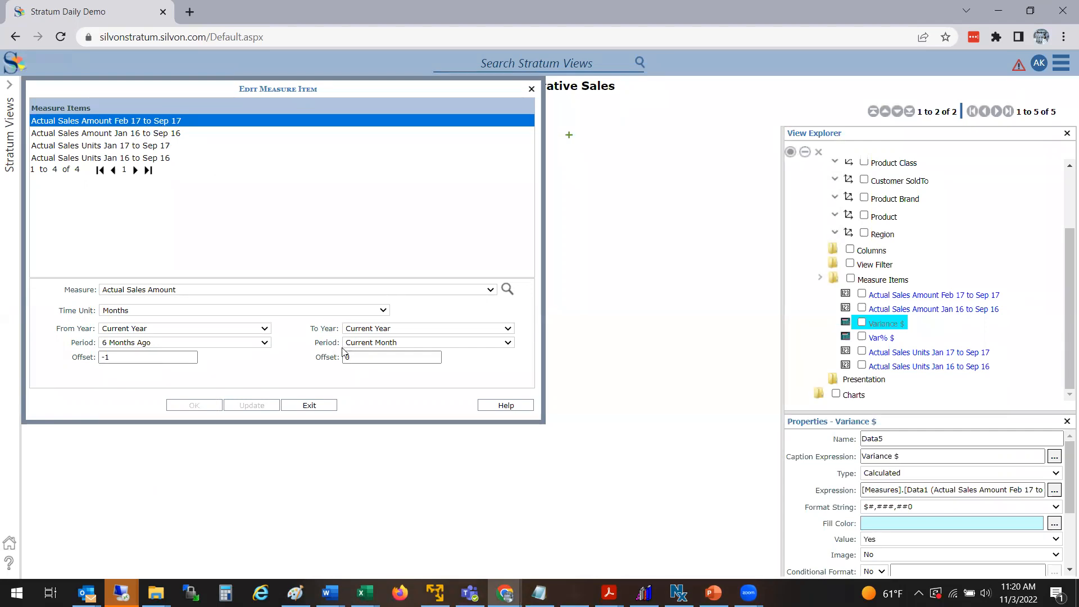
# Step: Set the starting period offset to -2 and update the measure item
pyautogui.click(113, 361)
pyautogui.press('BackSpace')
pyautogui.write('2')
pyautogui.click(251, 406)
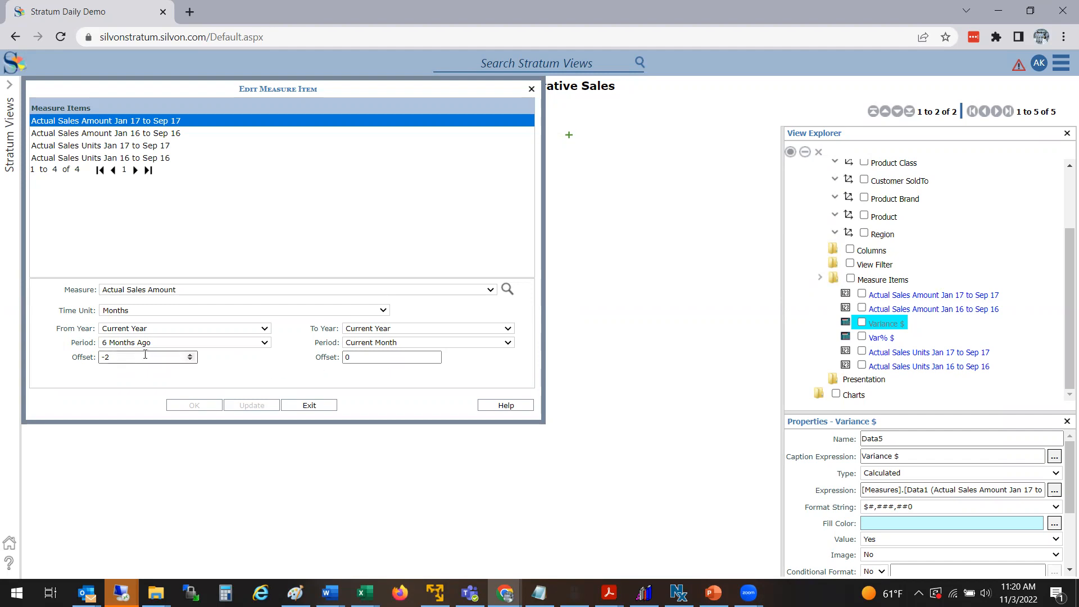
# Step: Reset the offset to 0 and the starting period back to January, then close the editor
pyautogui.moveTo(135, 358); pyautogui.dragTo(85, 359)
pyautogui.write('0')
pyautogui.click(137, 344)
pyautogui.click(137, 354)
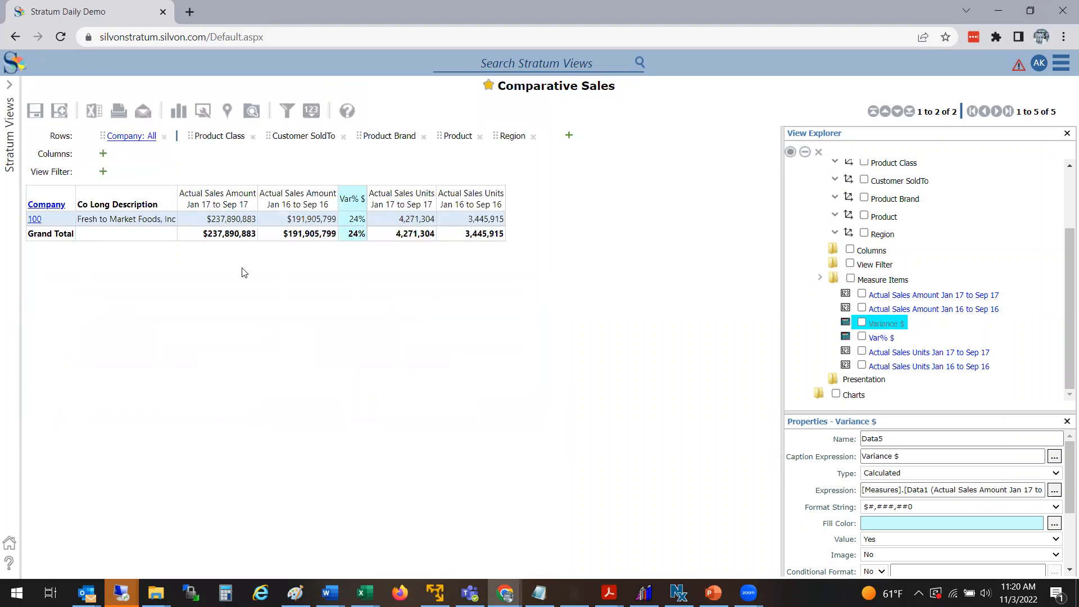
# Step: Reopen the current-year sales amount measure and set its starting period to Current Month
pyautogui.doubleClick(235, 193)
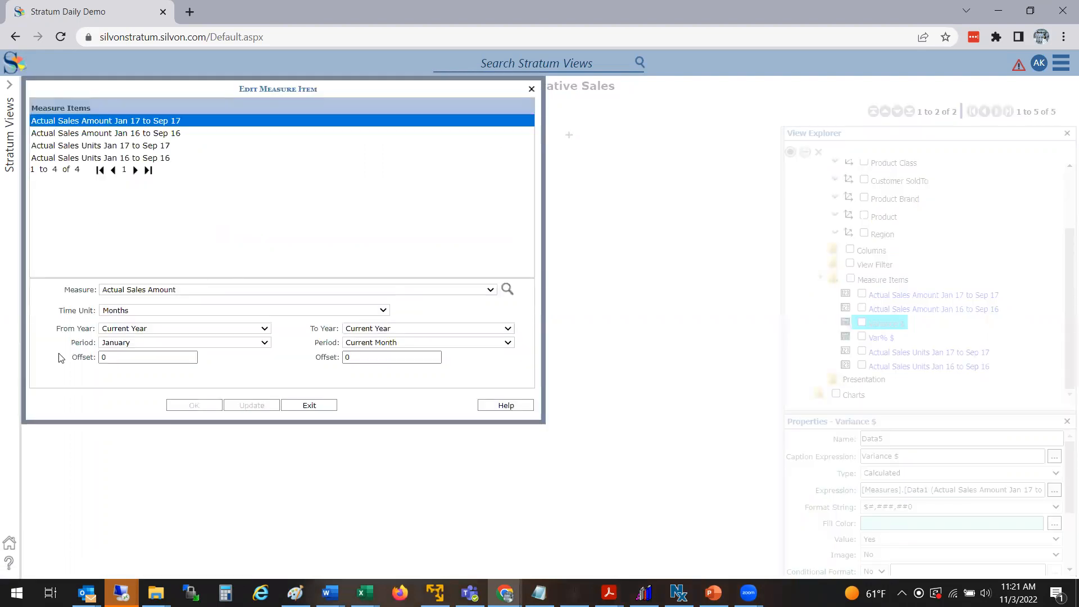
pyautogui.click(232, 343)
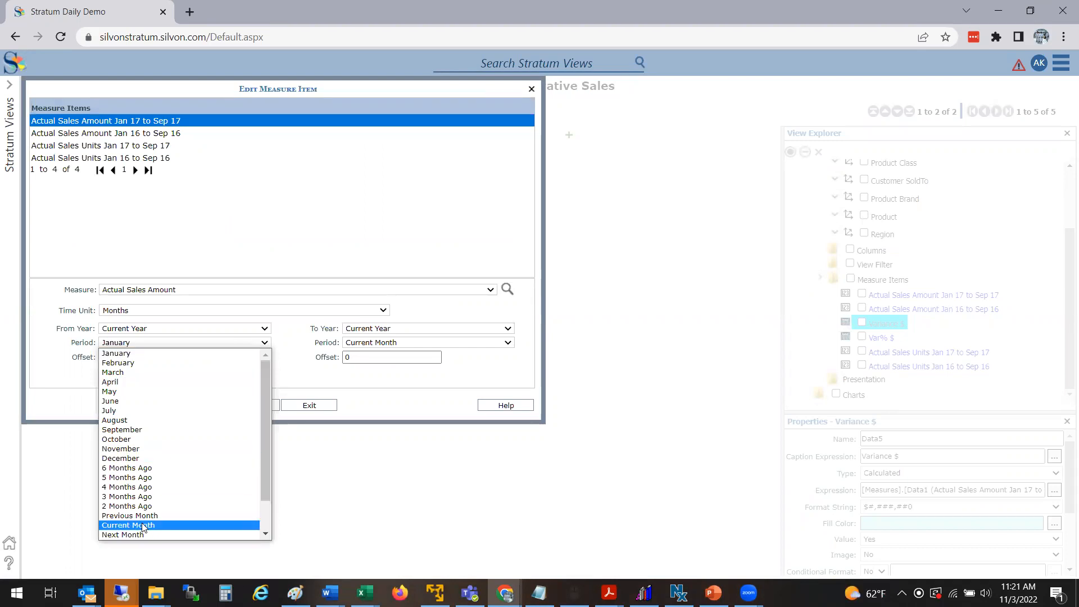
pyautogui.click(161, 525)
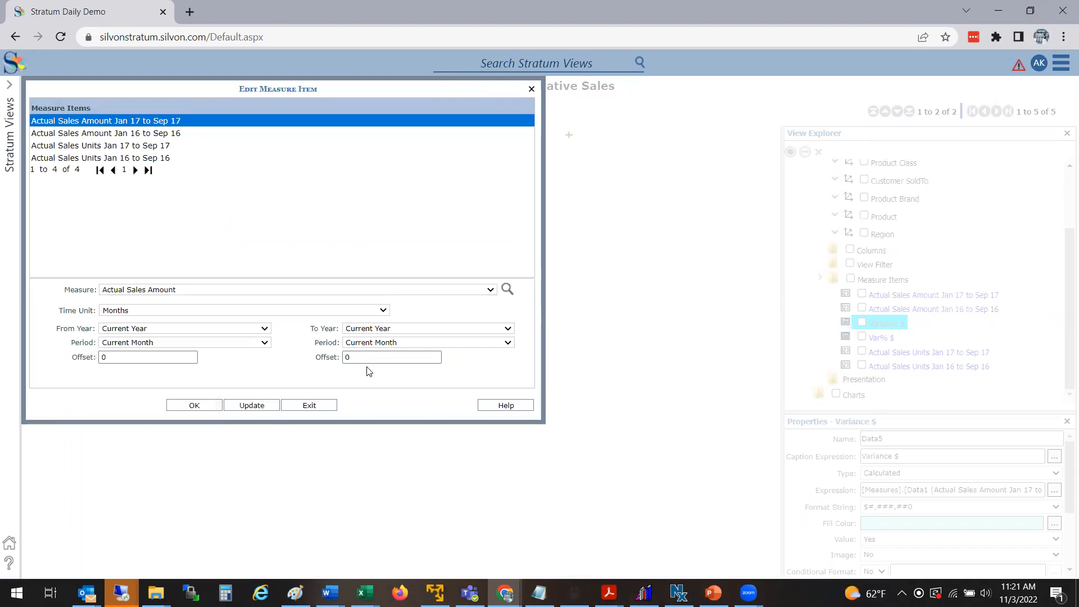
pyautogui.click(203, 406)
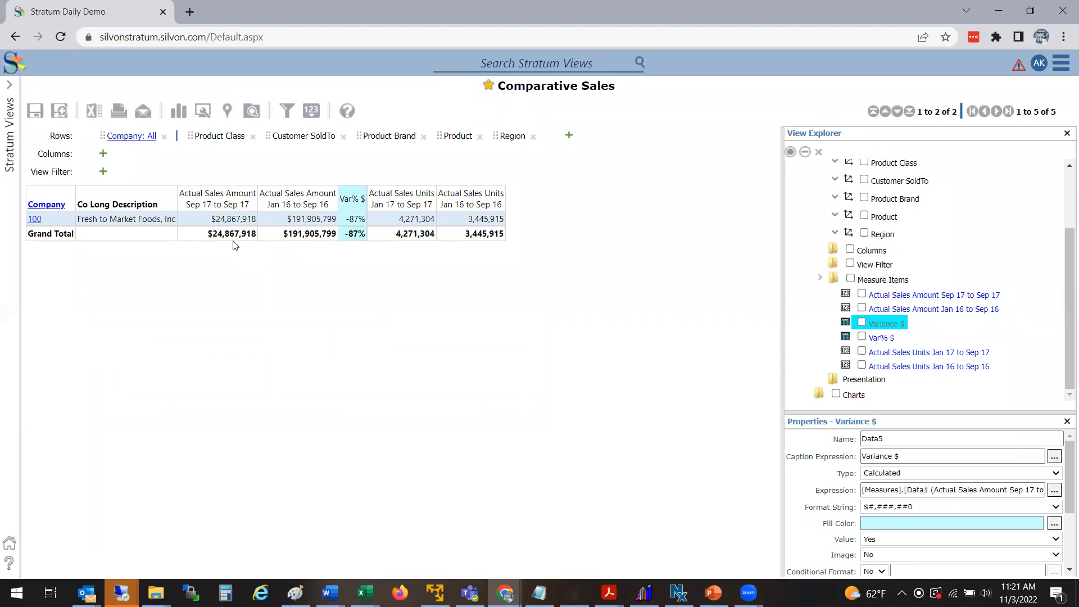
# Step: Set both the starting and ending periods of the current-year sales amount measure to Previous Month and update it
pyautogui.click(235, 209)
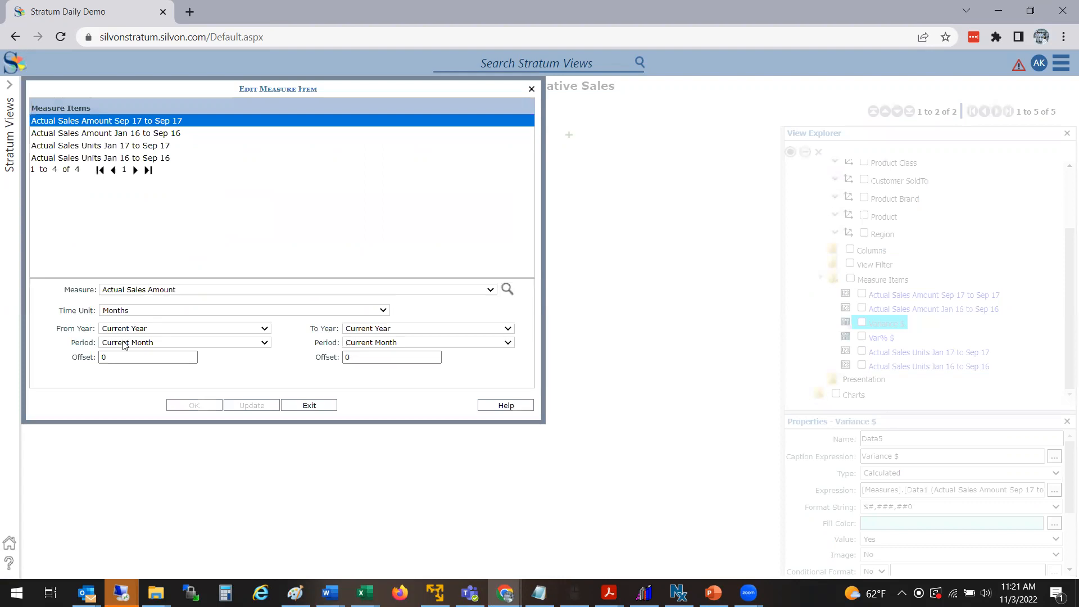
pyautogui.click(125, 343)
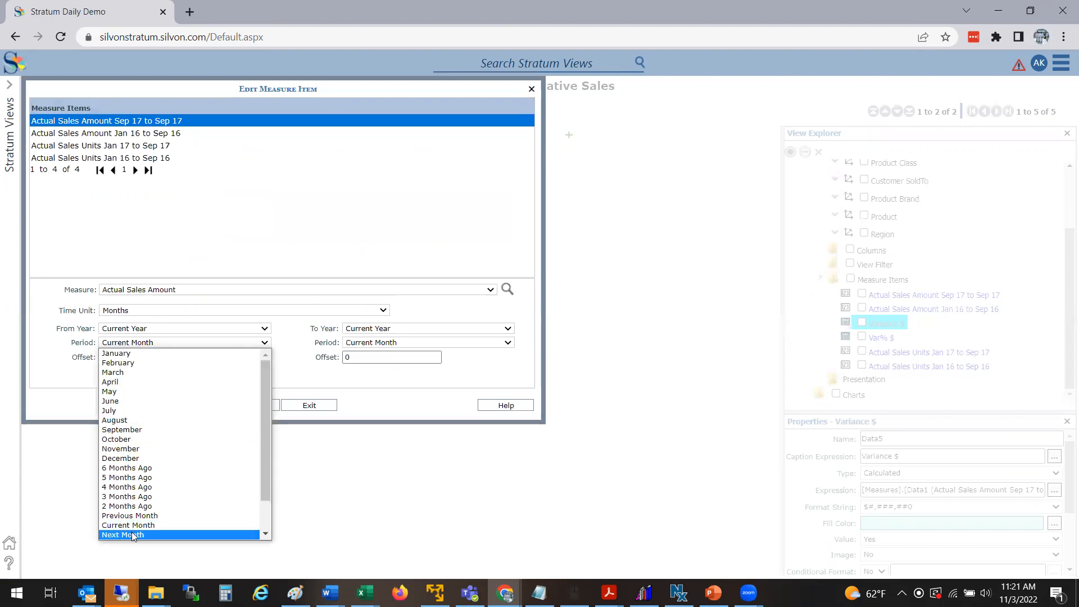
pyautogui.click(129, 515)
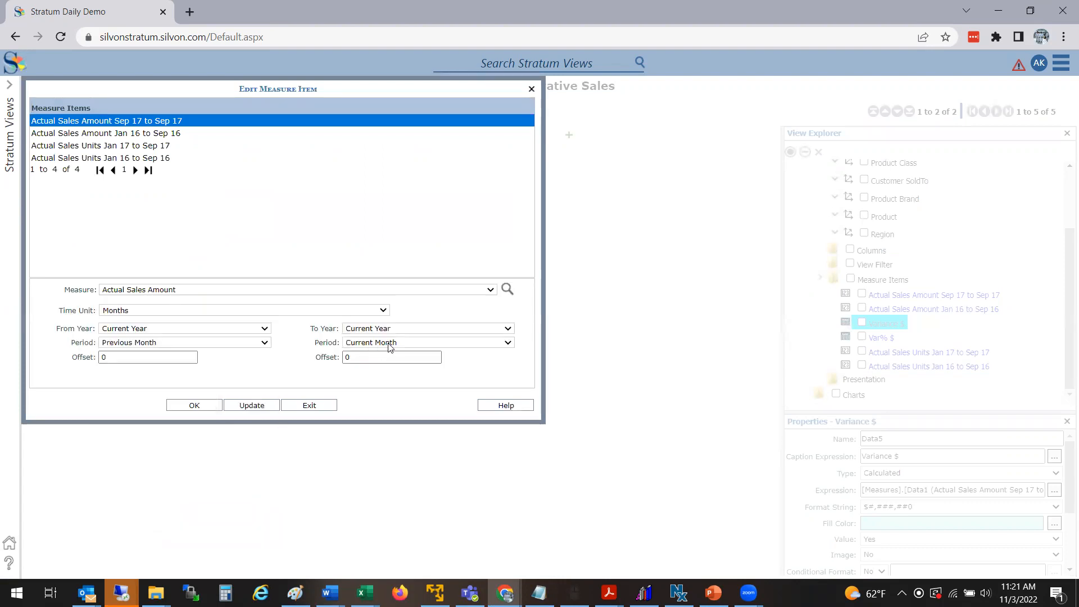
pyautogui.click(387, 344)
pyautogui.click(378, 401)
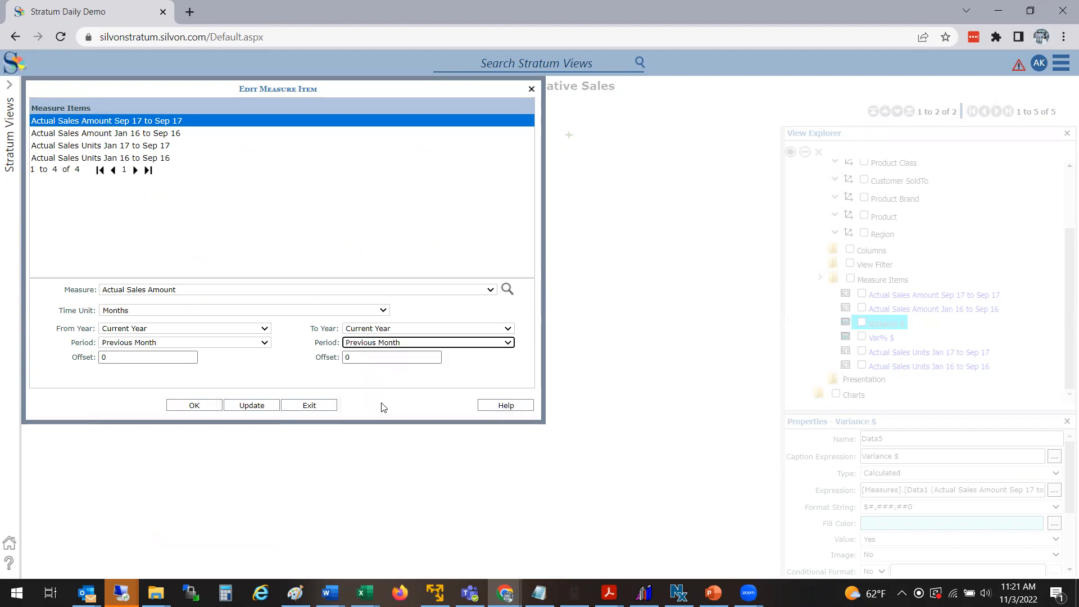
pyautogui.click(251, 406)
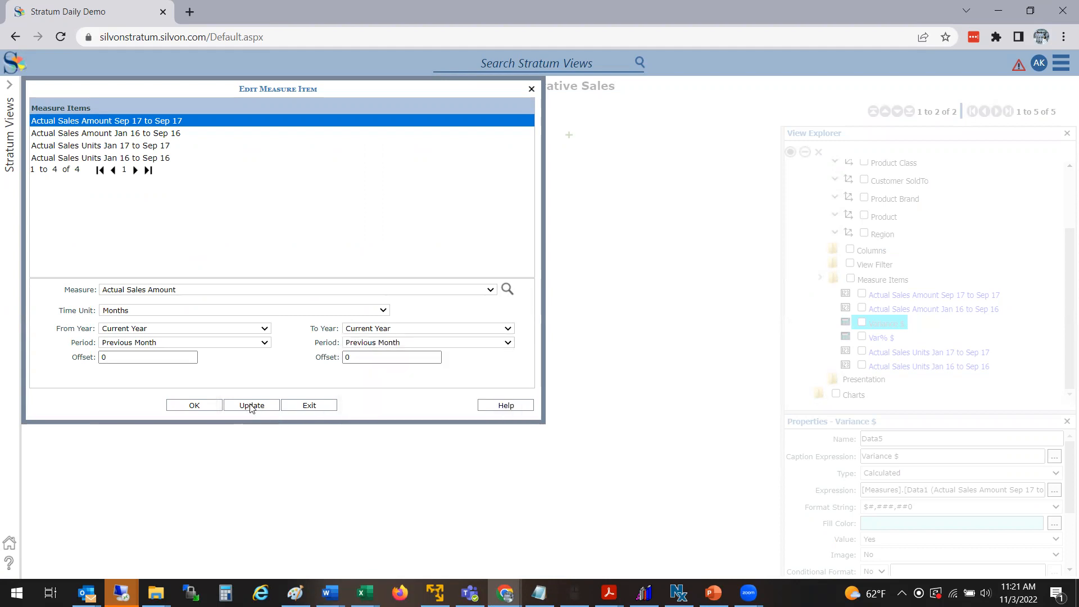
pyautogui.click(320, 402)
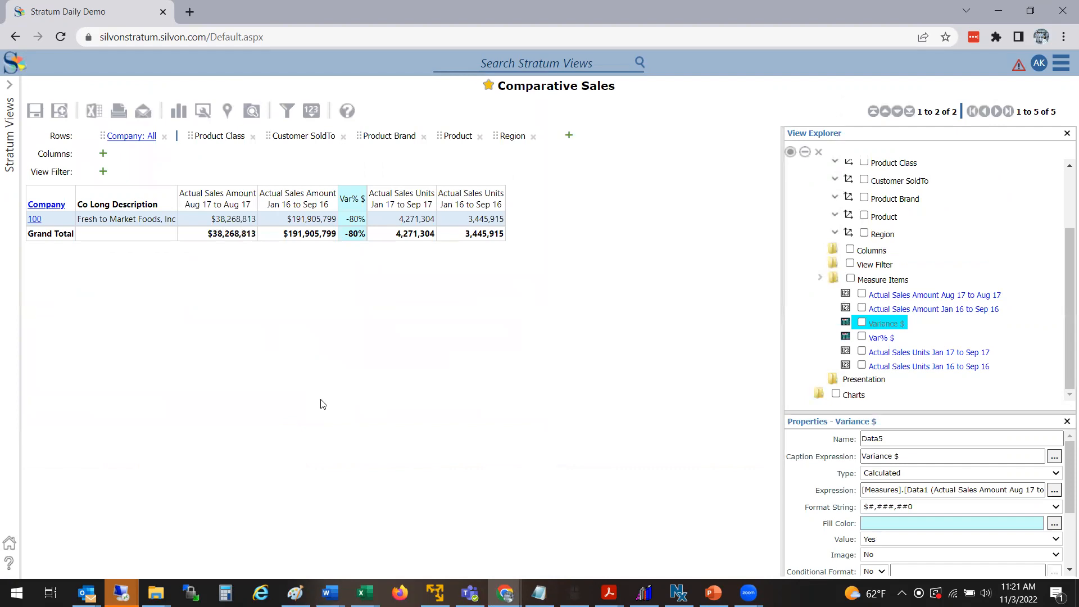
# Step: Open the current-year sales amount measure's settings and exit without changes
pyautogui.click(224, 204)
pyautogui.doubleClick(225, 201)
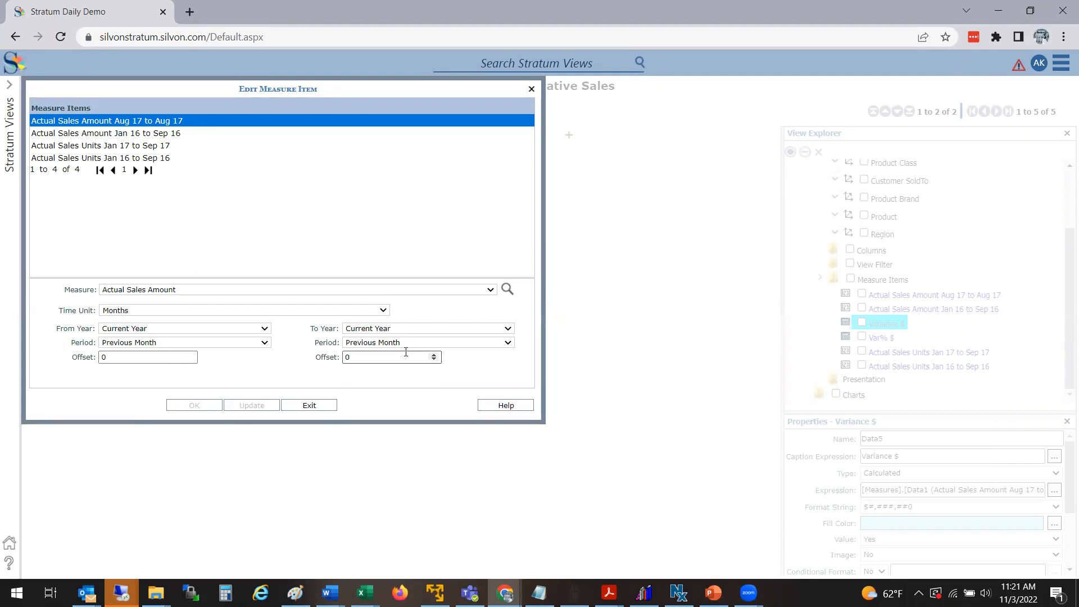
pyautogui.click(310, 406)
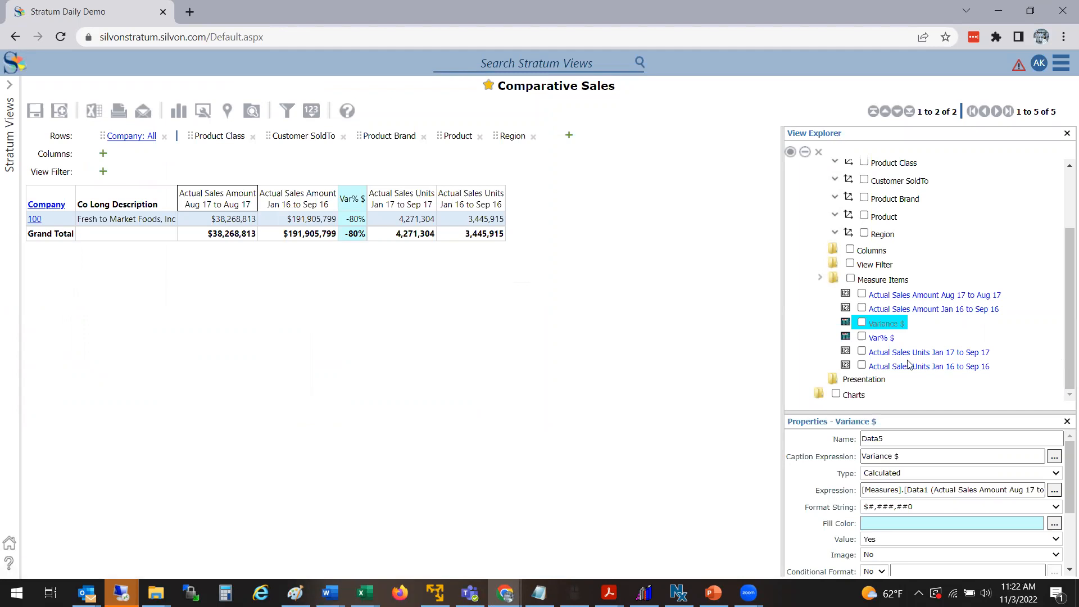
# Step: Set the Measure Items time range property to No, accepting removal of the existing measure items
pyautogui.moveTo(782, 337); pyautogui.dragTo(748, 334)
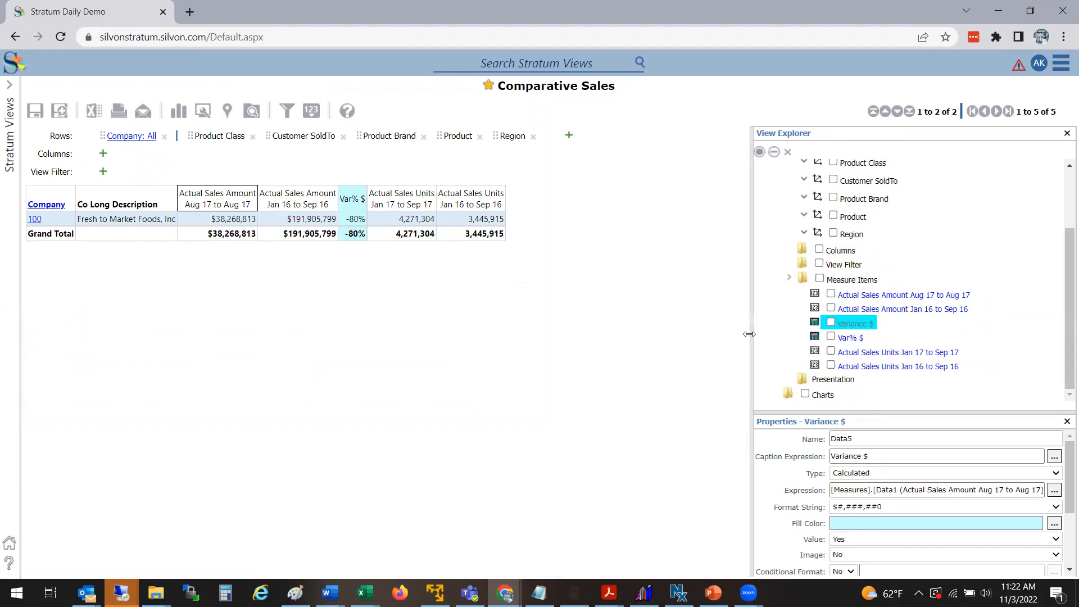
pyautogui.click(835, 281)
pyautogui.rightClick(834, 281)
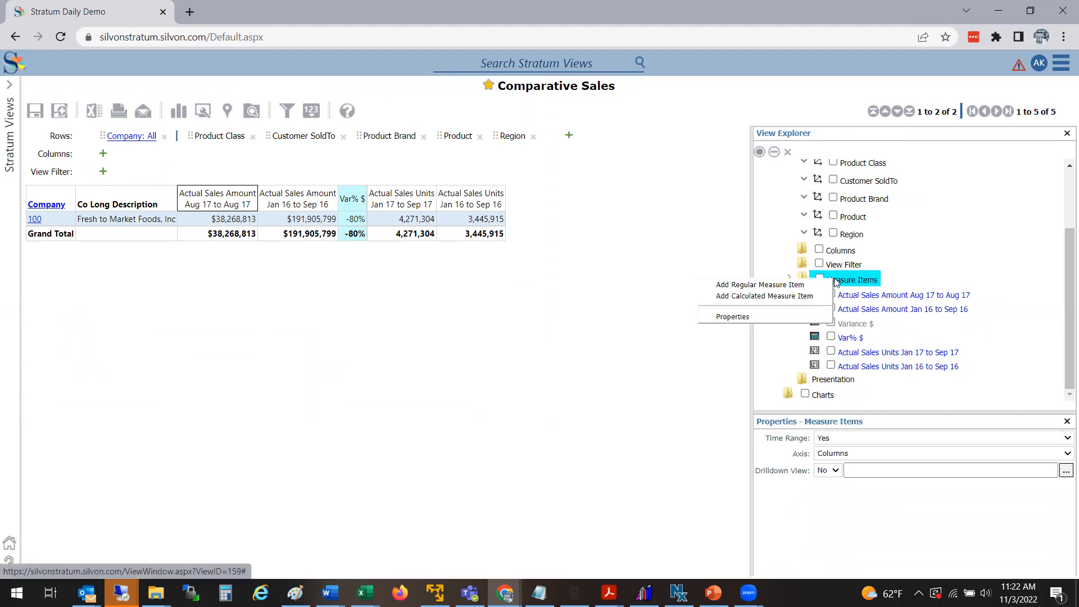
pyautogui.click(768, 315)
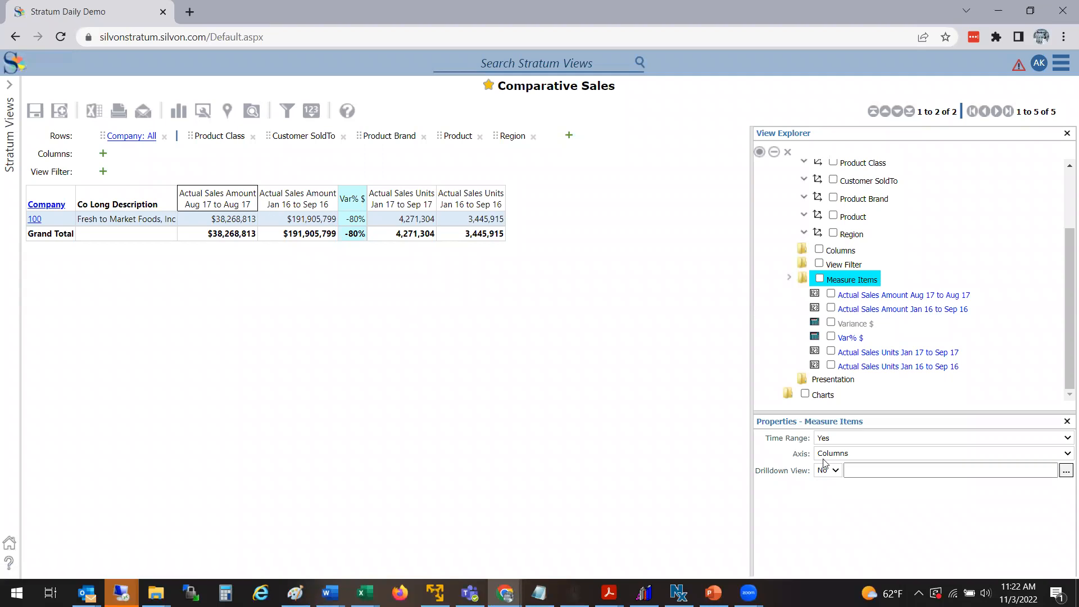
pyautogui.click(852, 438)
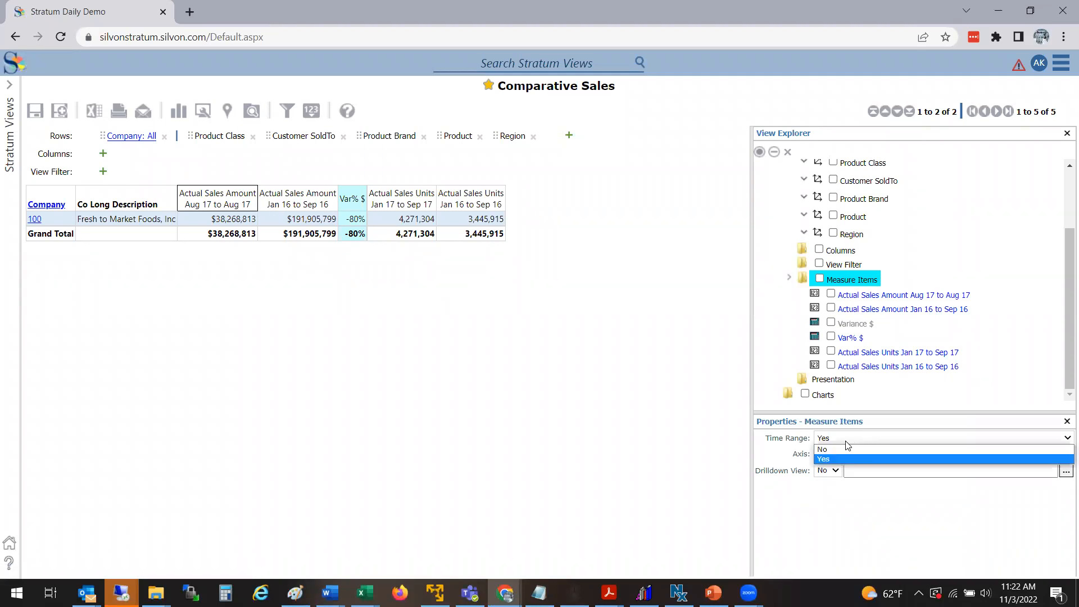
pyautogui.click(841, 449)
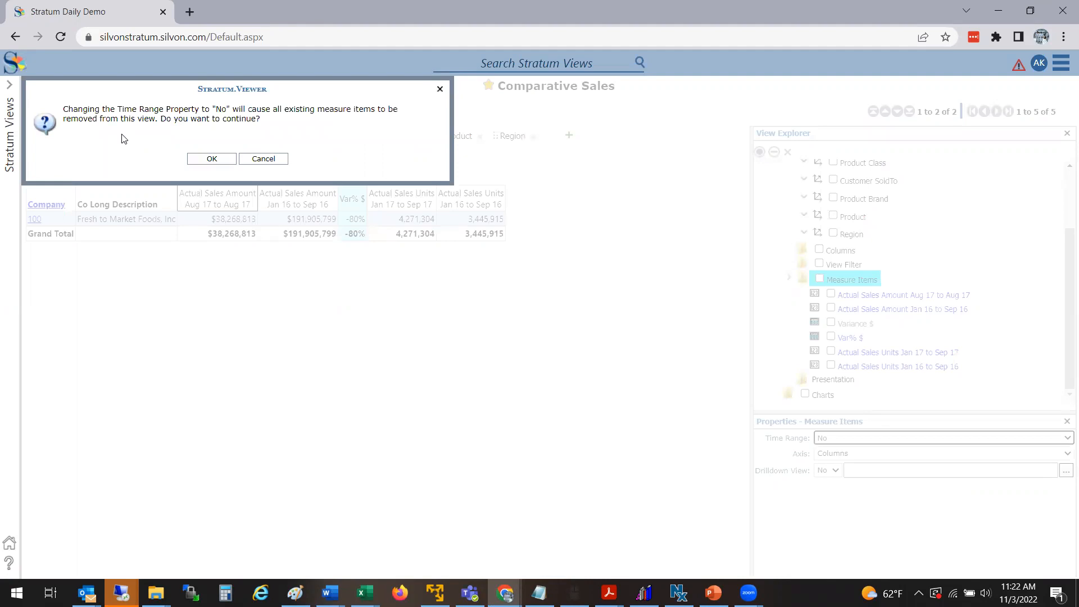
pyautogui.click(199, 162)
# Step: Open the grid's column editor and add Year Months to the columns
pyautogui.click(359, 337)
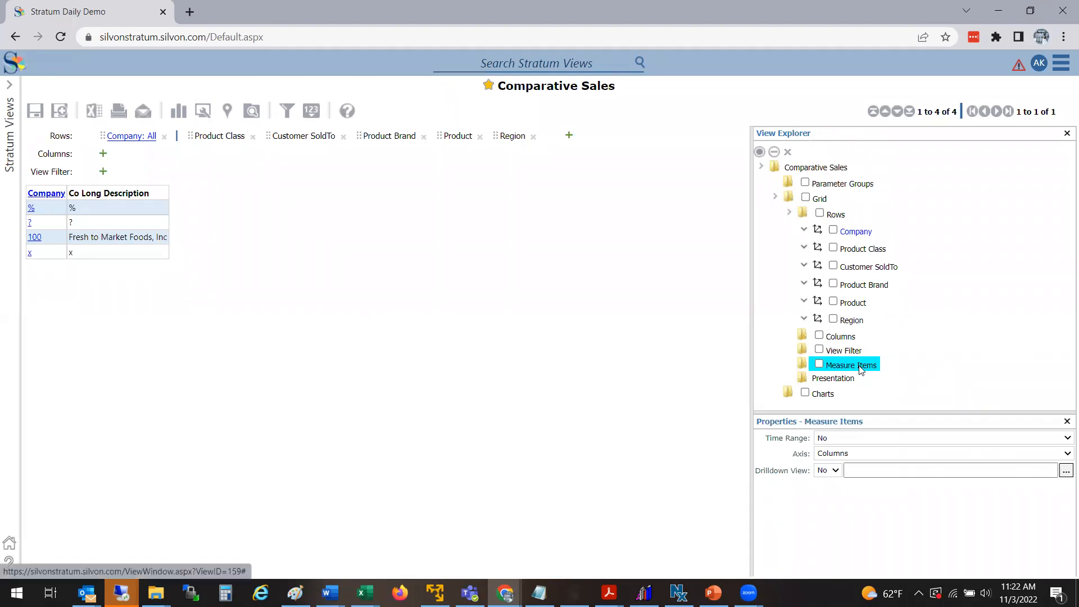
pyautogui.click(836, 337)
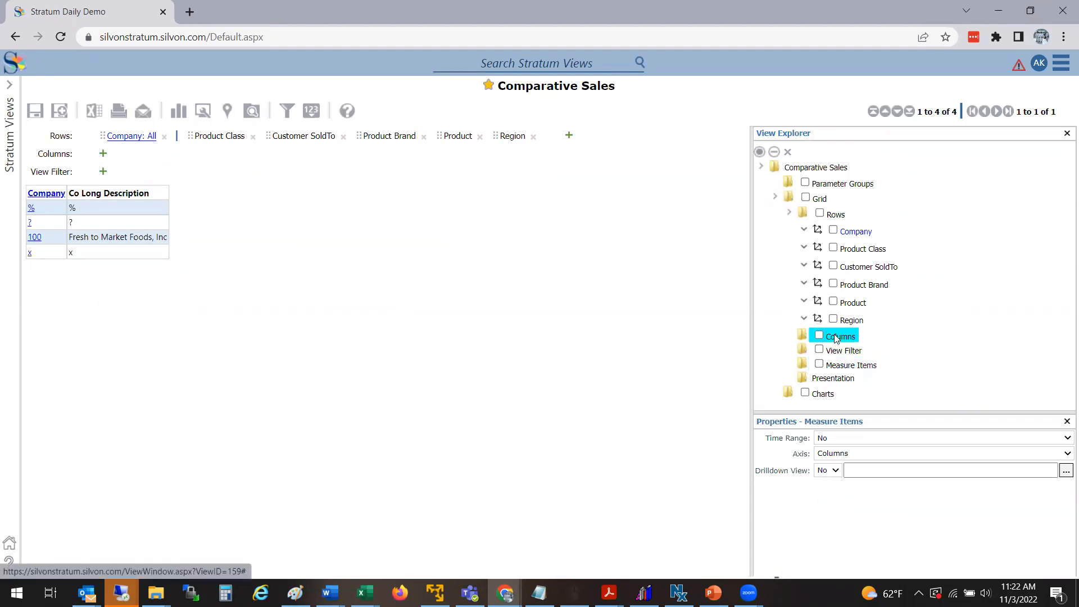
pyautogui.rightClick(836, 337)
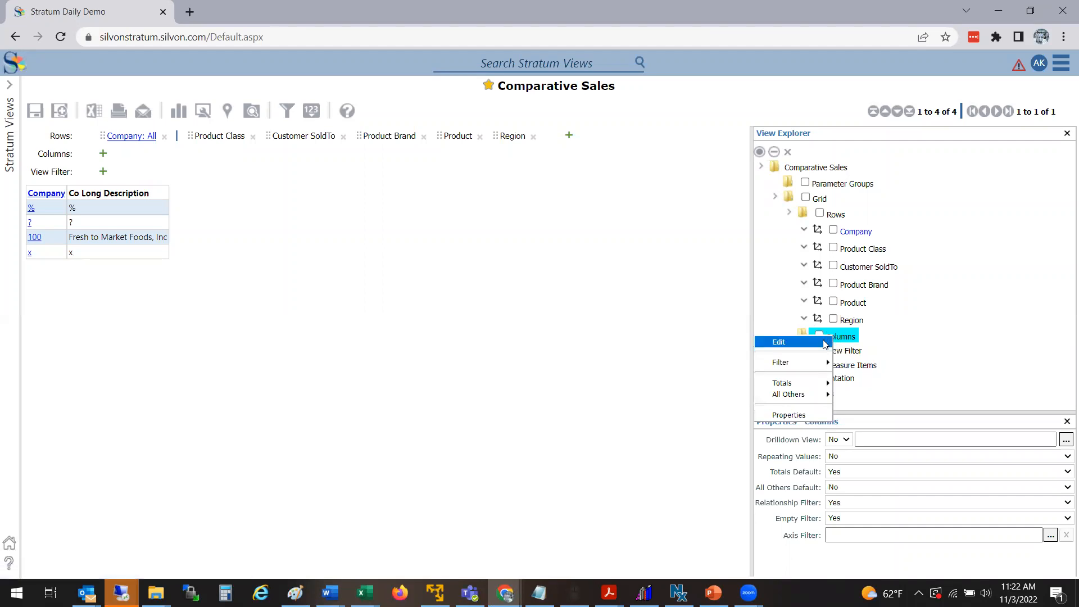
pyautogui.click(780, 339)
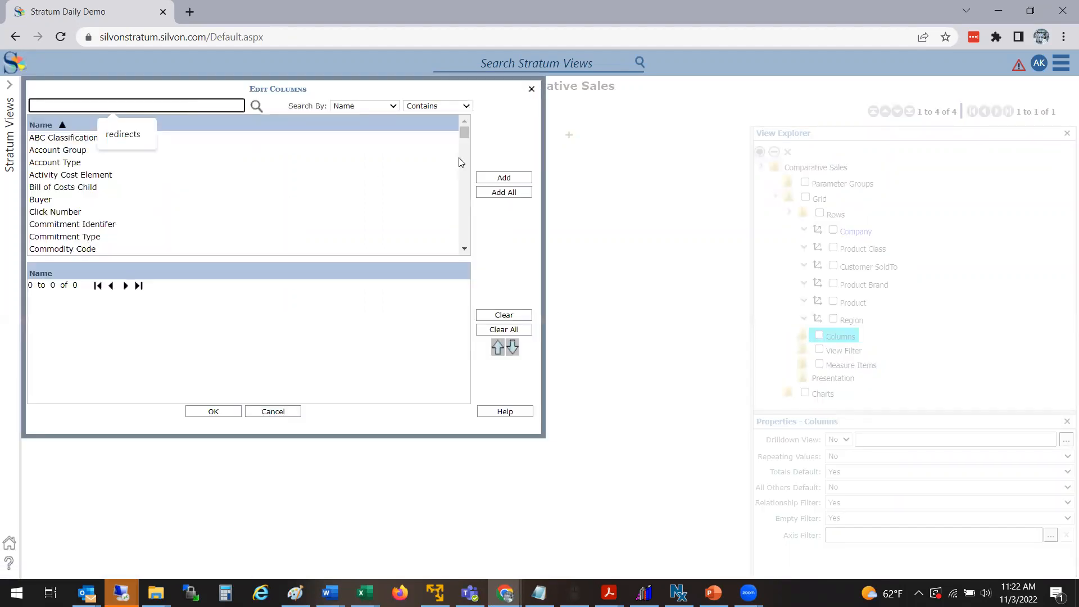
pyautogui.click(479, 139)
pyautogui.moveTo(468, 136); pyautogui.dragTo(467, 250)
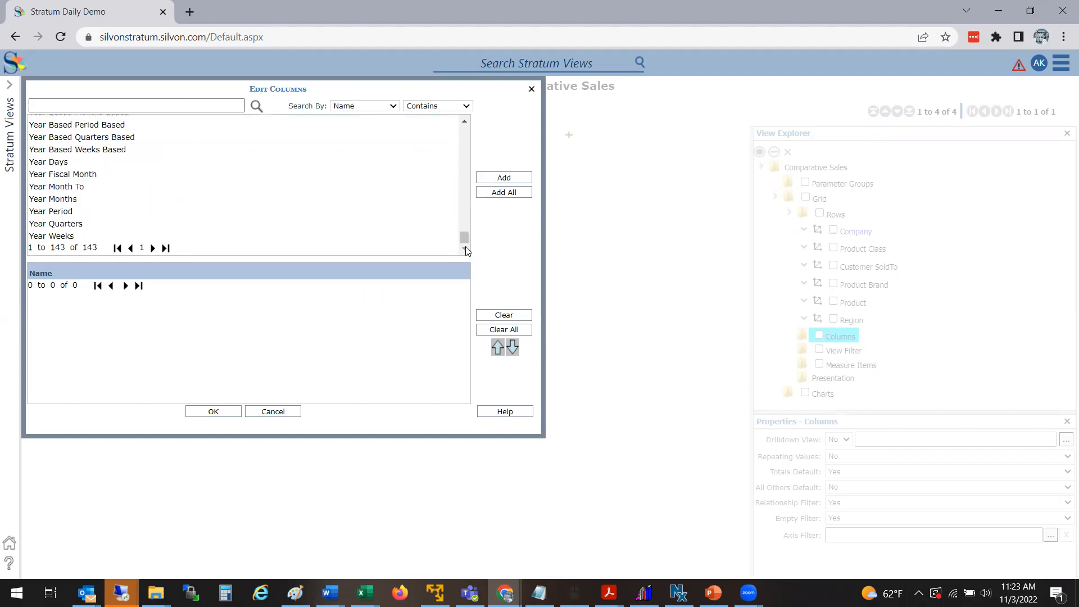
pyautogui.click(466, 121)
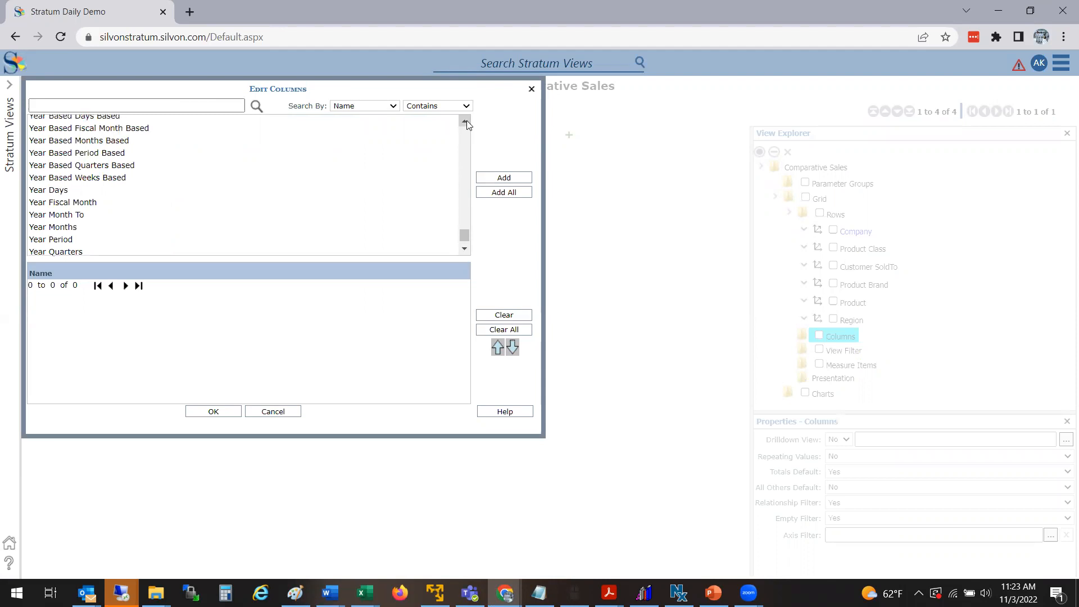
pyautogui.click(466, 120)
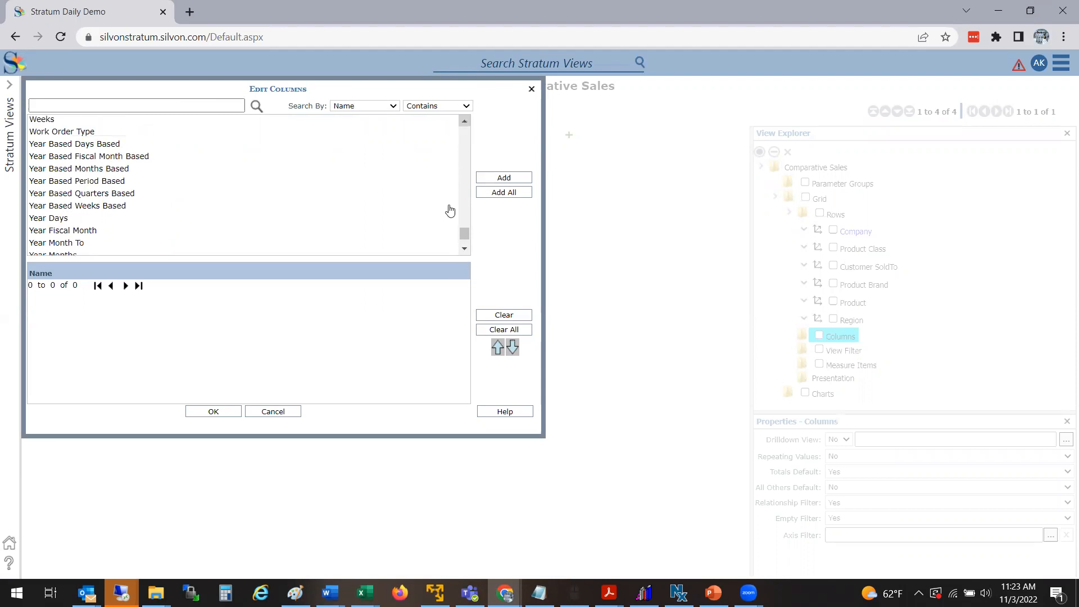
pyautogui.click(464, 249)
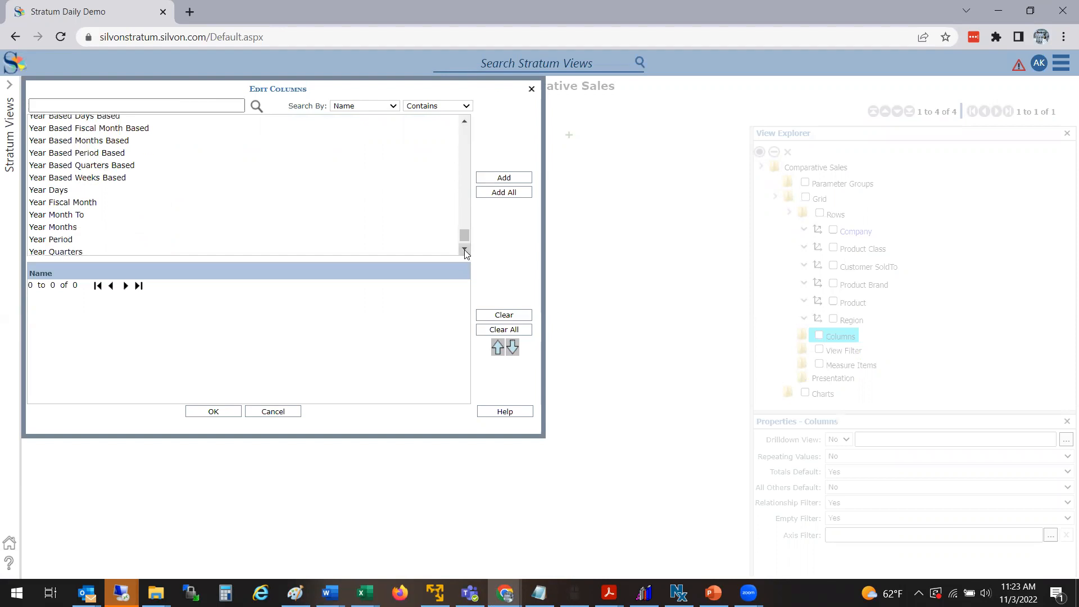
pyautogui.click(464, 250)
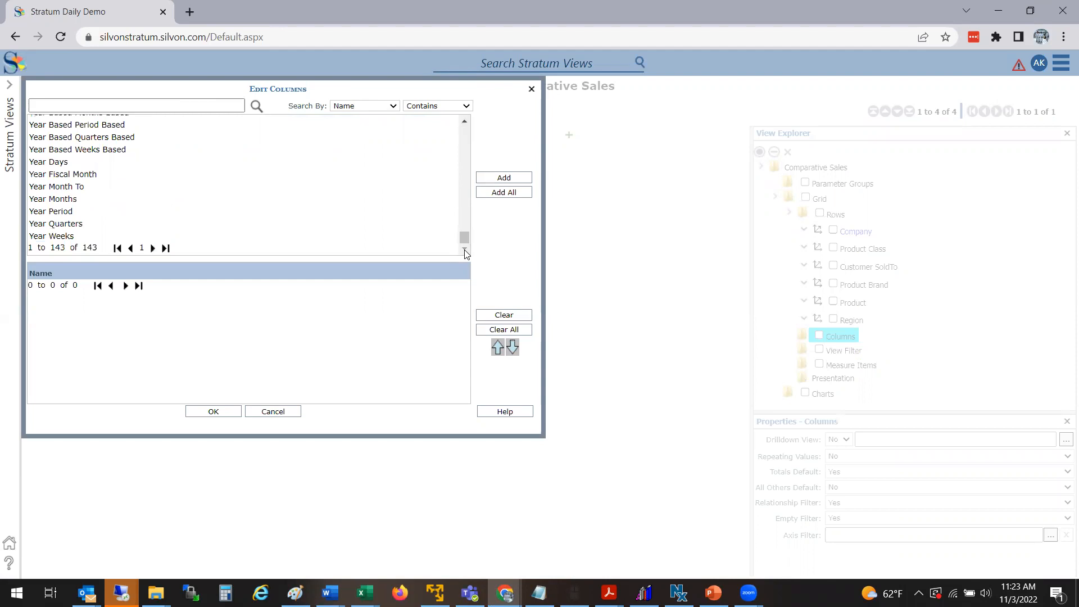
pyautogui.doubleClick(70, 200)
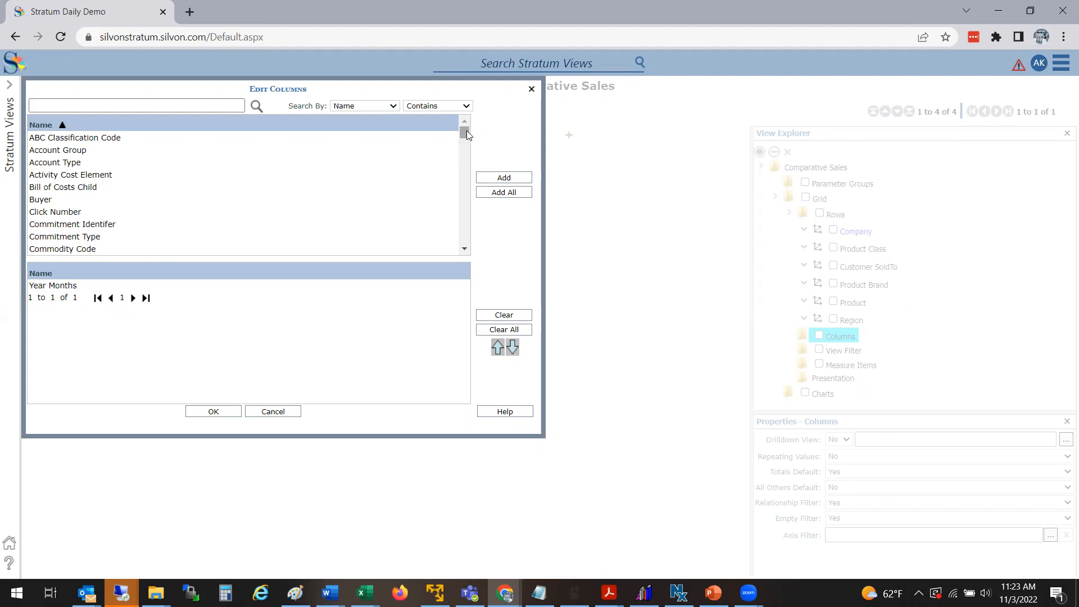
# Step: Add Days to the columns and confirm the column editor
pyautogui.moveTo(466, 134); pyautogui.dragTo(466, 151)
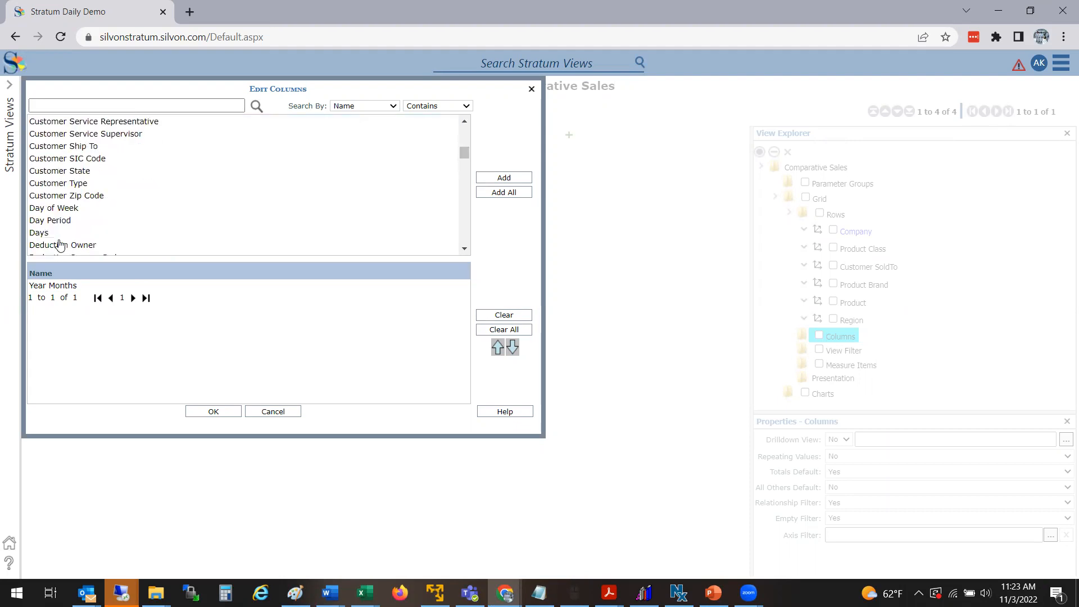
pyautogui.click(60, 233)
pyautogui.doubleClick(77, 235)
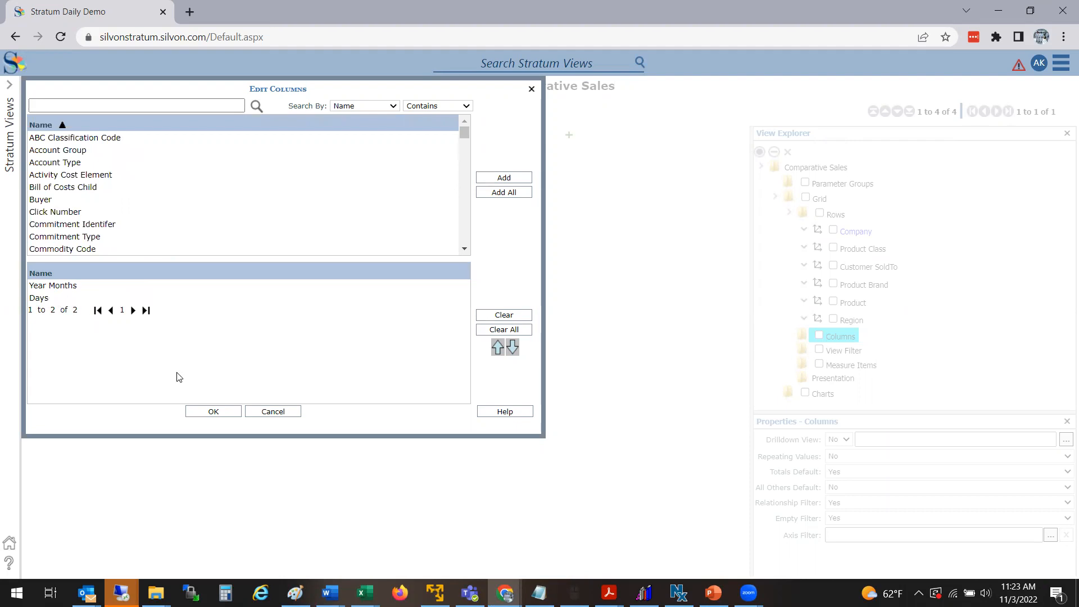
pyautogui.click(220, 418)
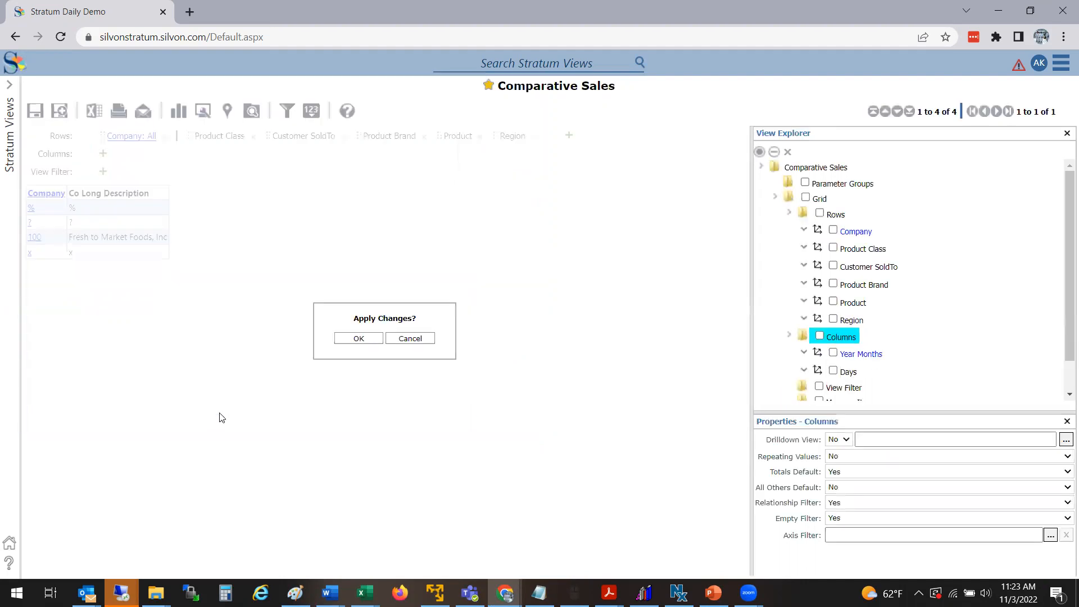
# Step: Add Actual Sales Amount as a regular measure item to the grid and apply the changes
pyautogui.scroll(-1, 1063, 381)
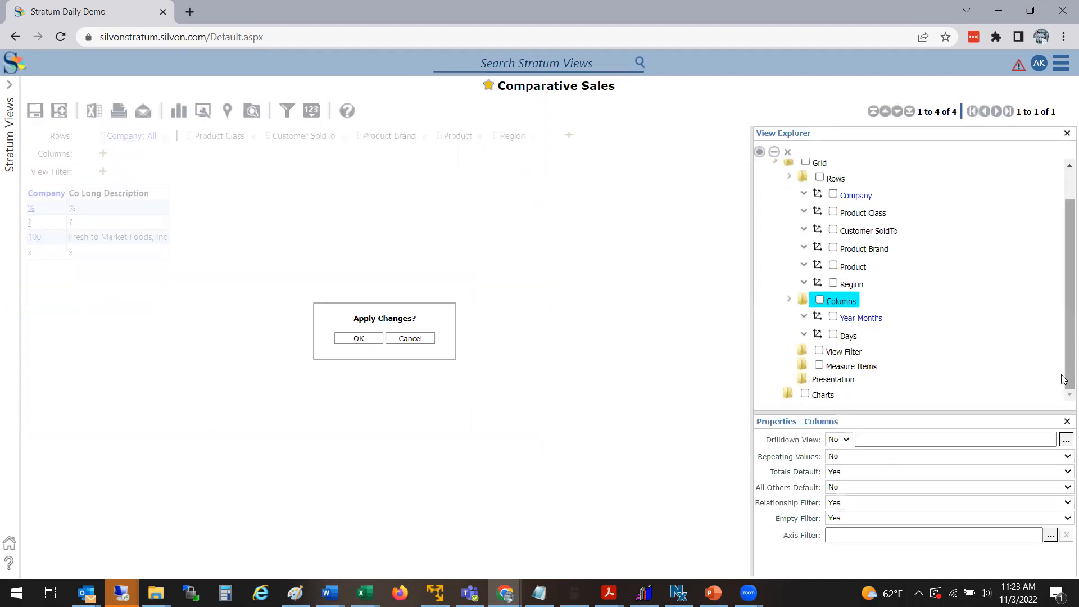
pyautogui.rightClick(857, 366)
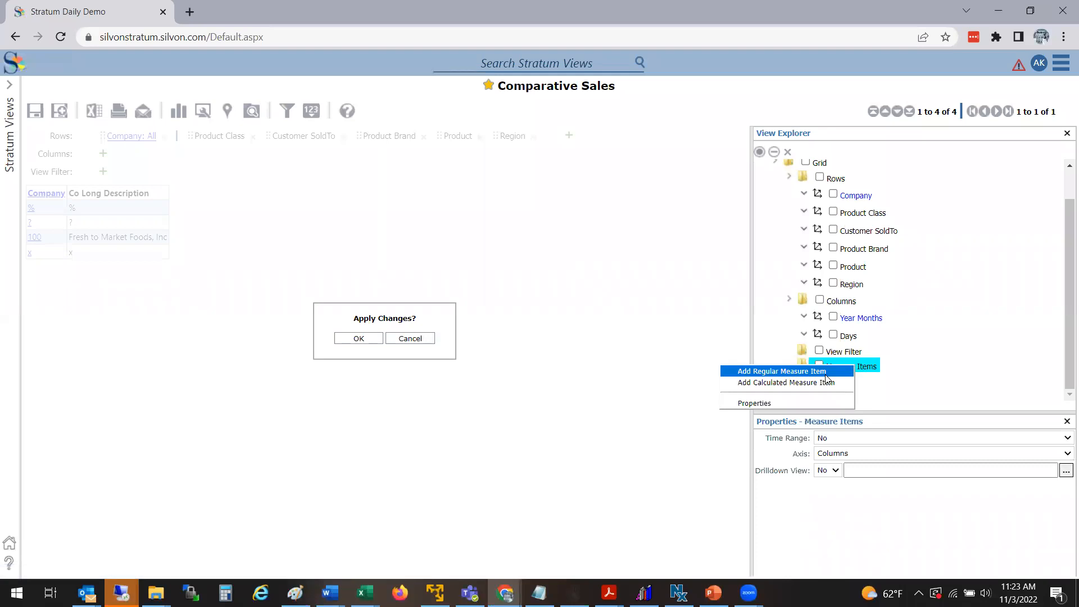
pyautogui.click(797, 371)
pyautogui.click(201, 107)
pyautogui.write('sales')
pyautogui.press('Return')
pyautogui.click(268, 225)
pyautogui.click(252, 414)
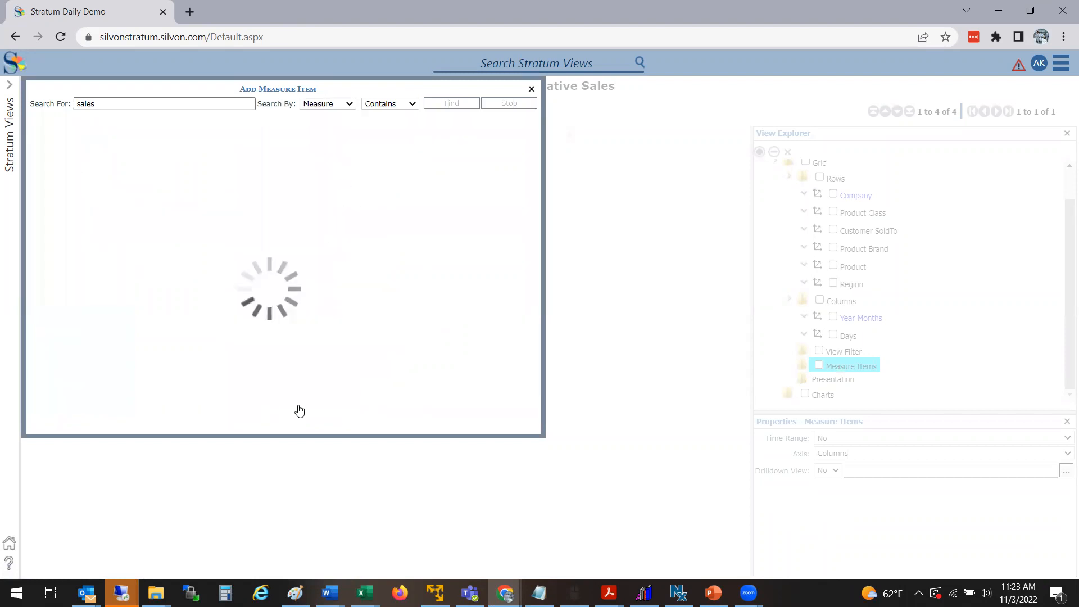
pyautogui.click(309, 415)
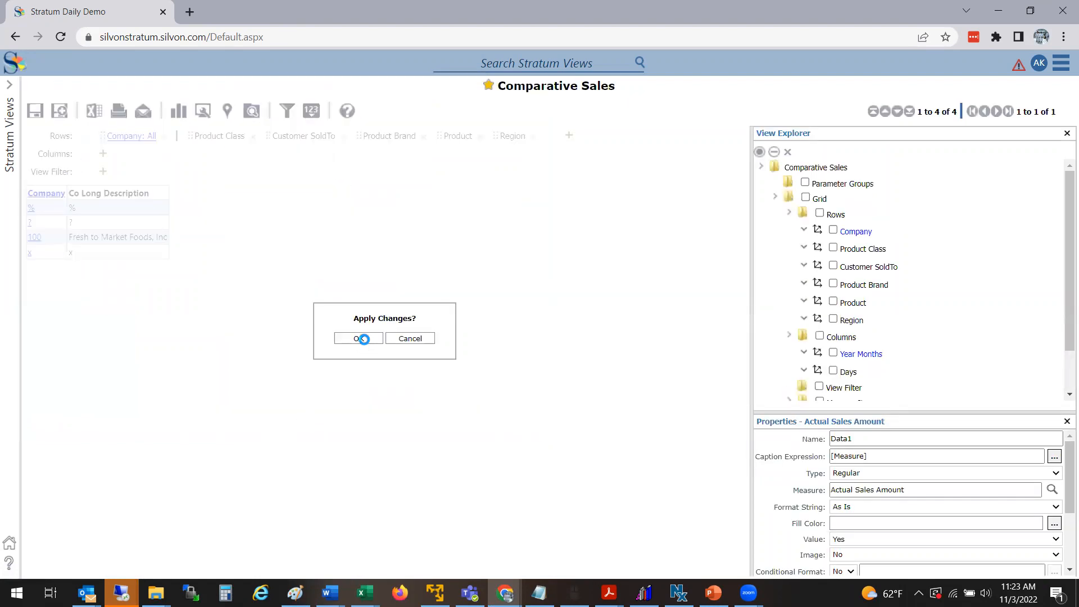
pyautogui.click(362, 340)
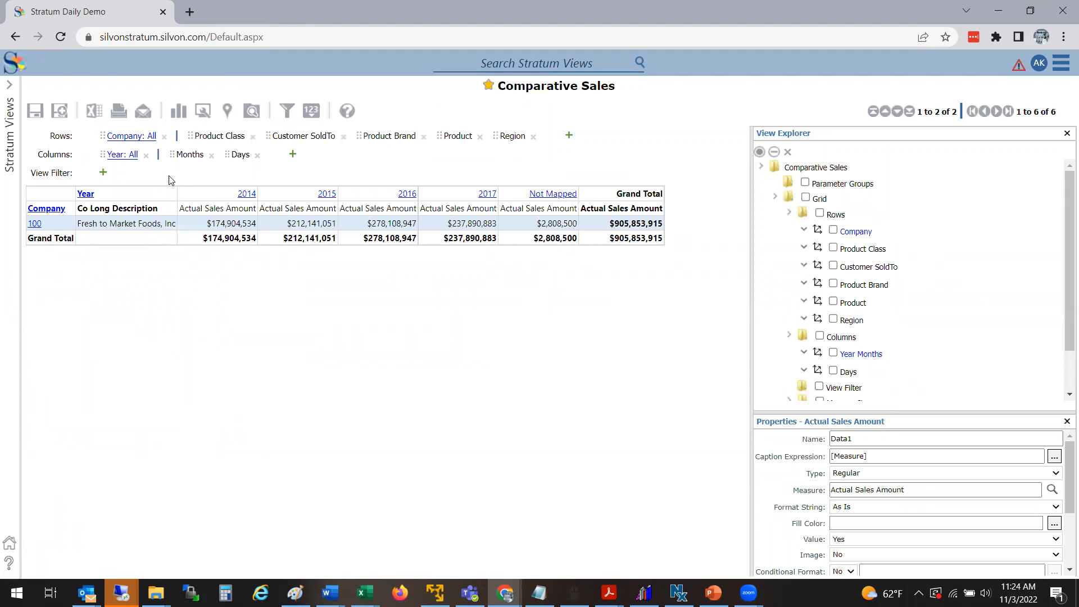
# Step: Filter the Year column to show only 2016 and 2017
pyautogui.rightClick(91, 198)
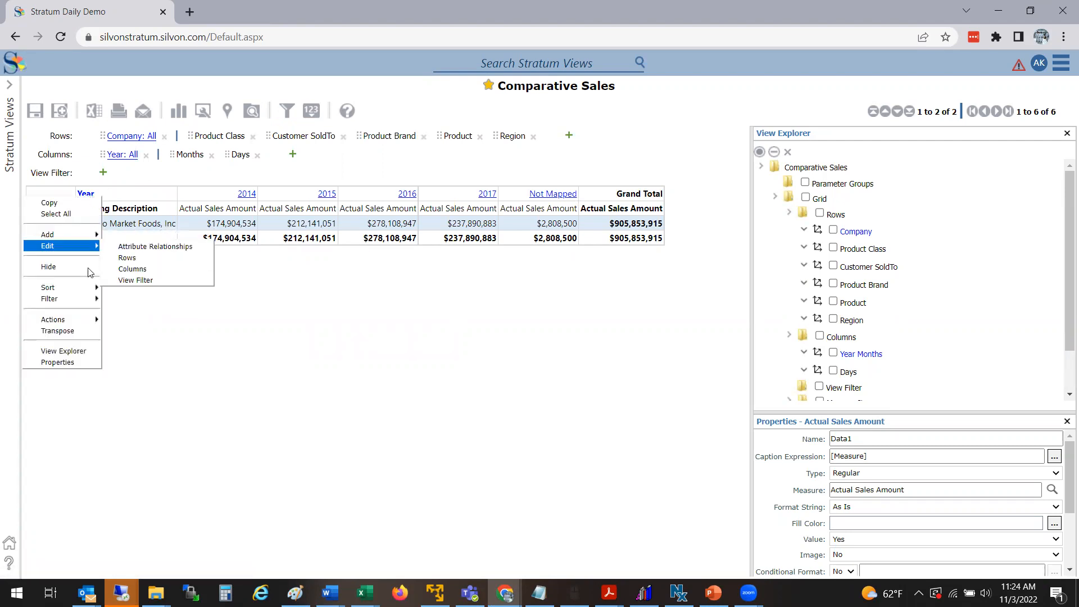
pyautogui.moveTo(90, 299)
pyautogui.click(124, 299)
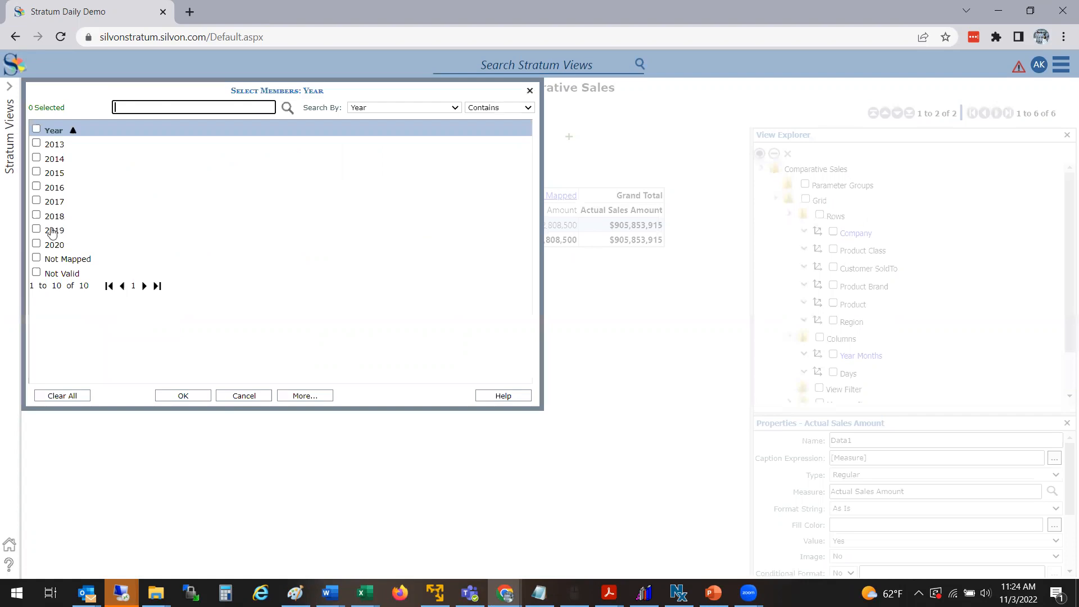
pyautogui.rightClick(36, 203)
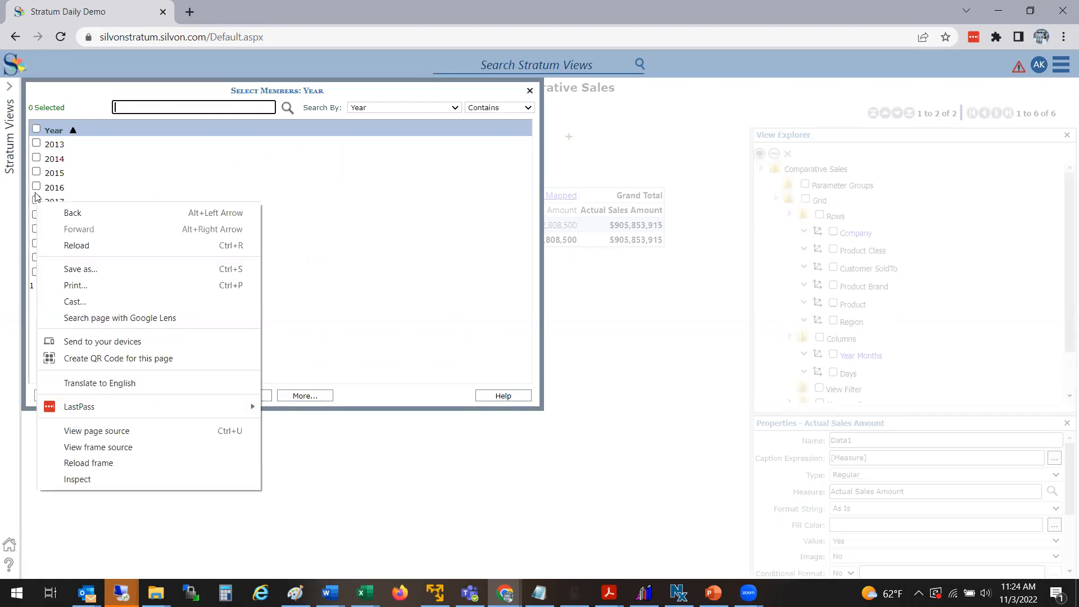
pyautogui.press('Escape')
pyautogui.click(36, 201)
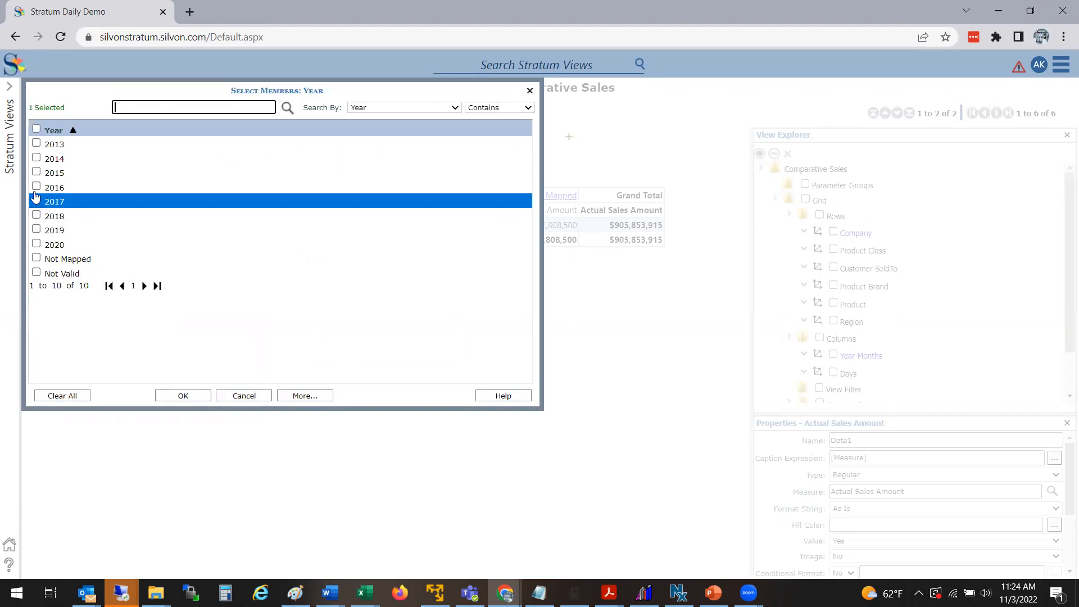
pyautogui.click(36, 187)
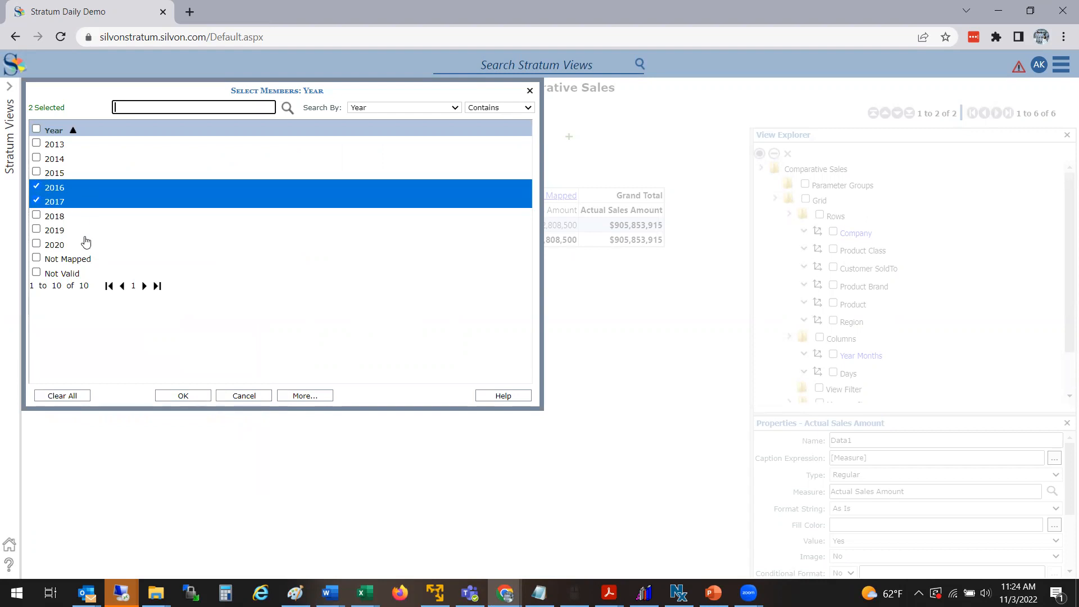
pyautogui.click(184, 396)
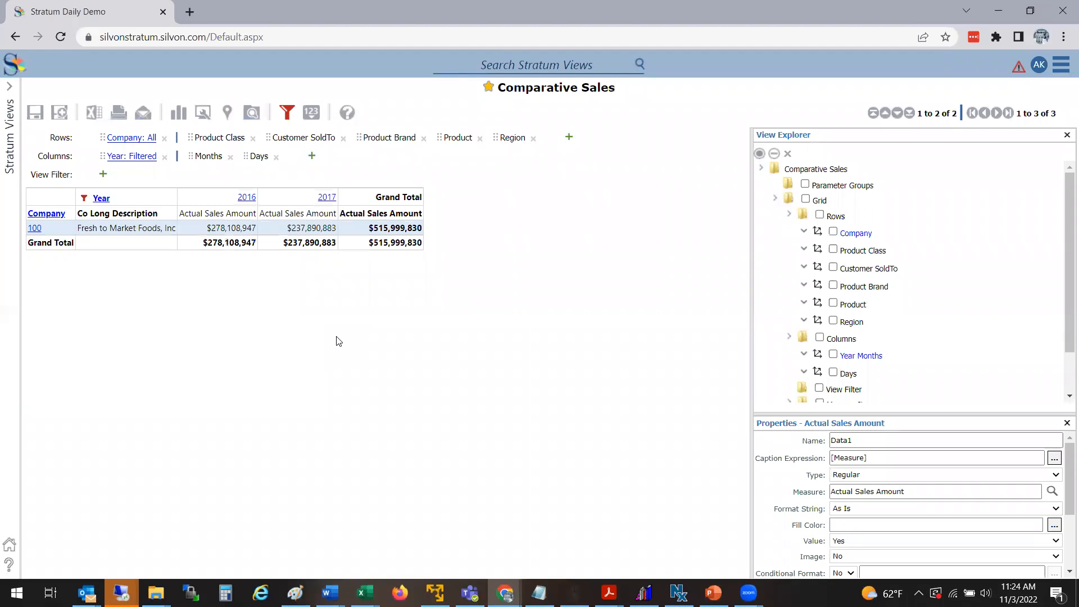
# Step: Drill into 2017 by month and back up to years, closing the View Explorer
pyautogui.moveTo(85, 201)
pyautogui.click(327, 195)
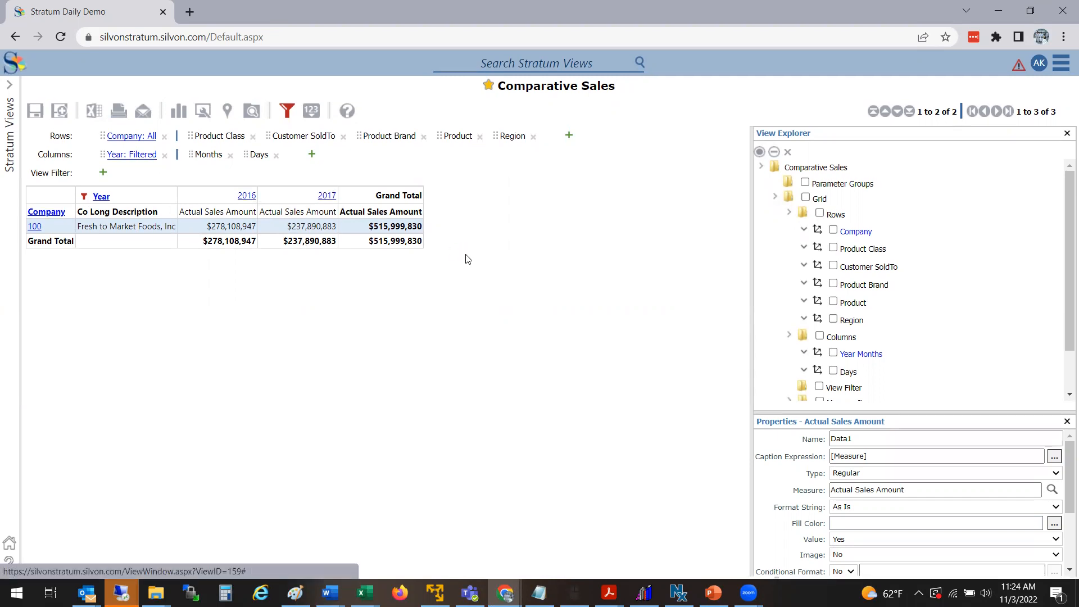
pyautogui.click(1066, 134)
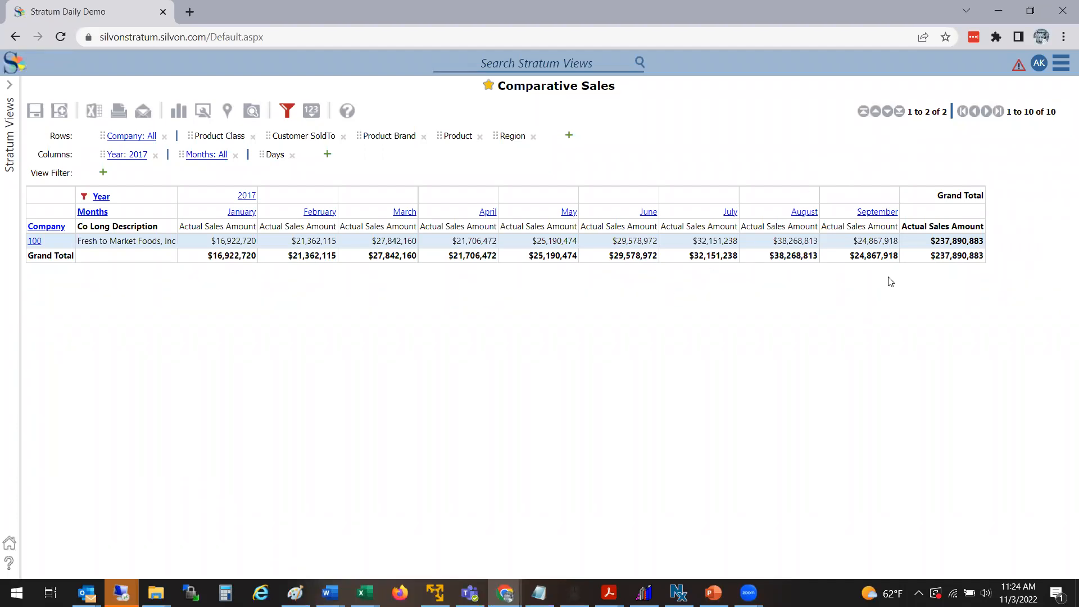
pyautogui.click(250, 195)
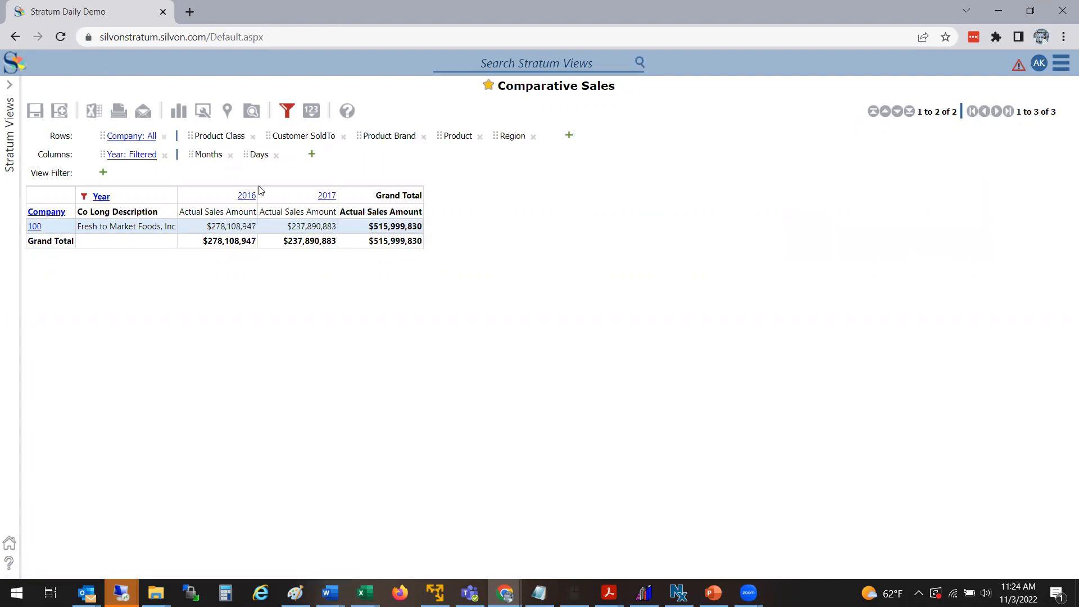
# Step: Drill into 2016 by month and into January's days, then back up to years
pyautogui.click(248, 196)
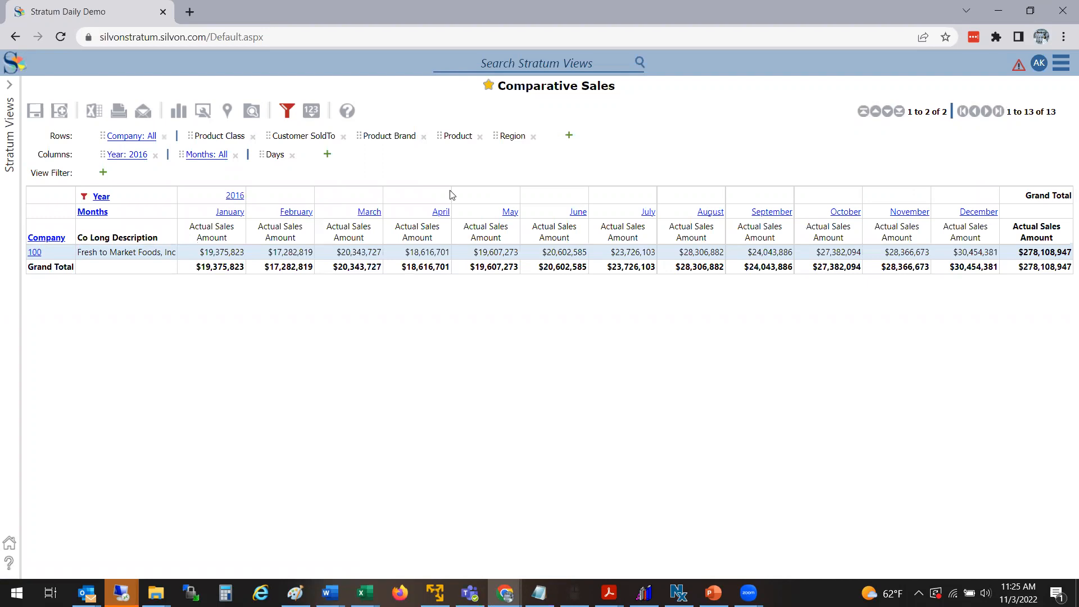
pyautogui.click(223, 211)
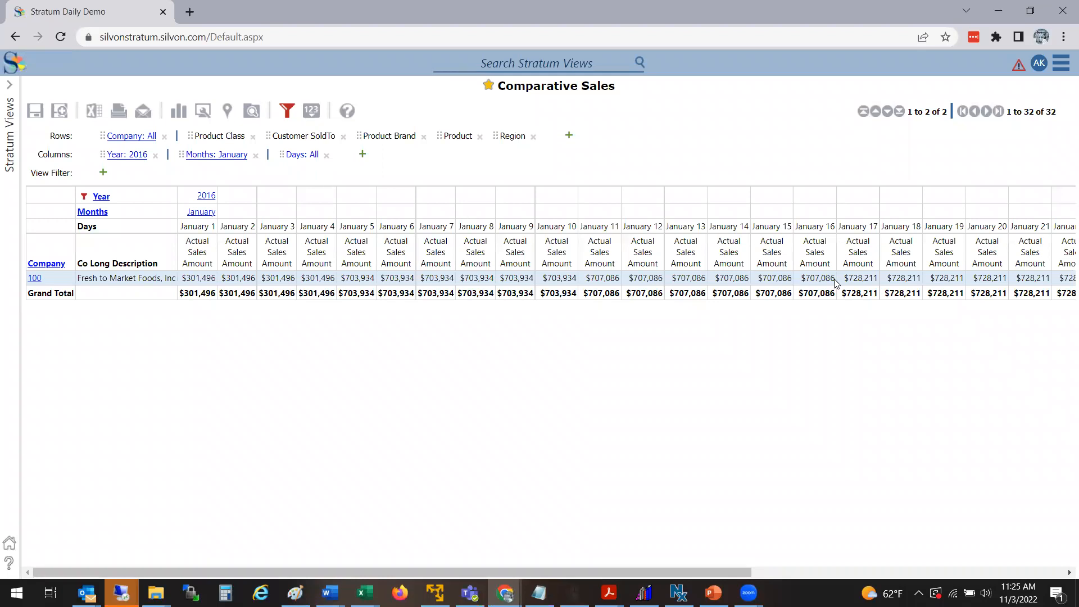
pyautogui.click(201, 215)
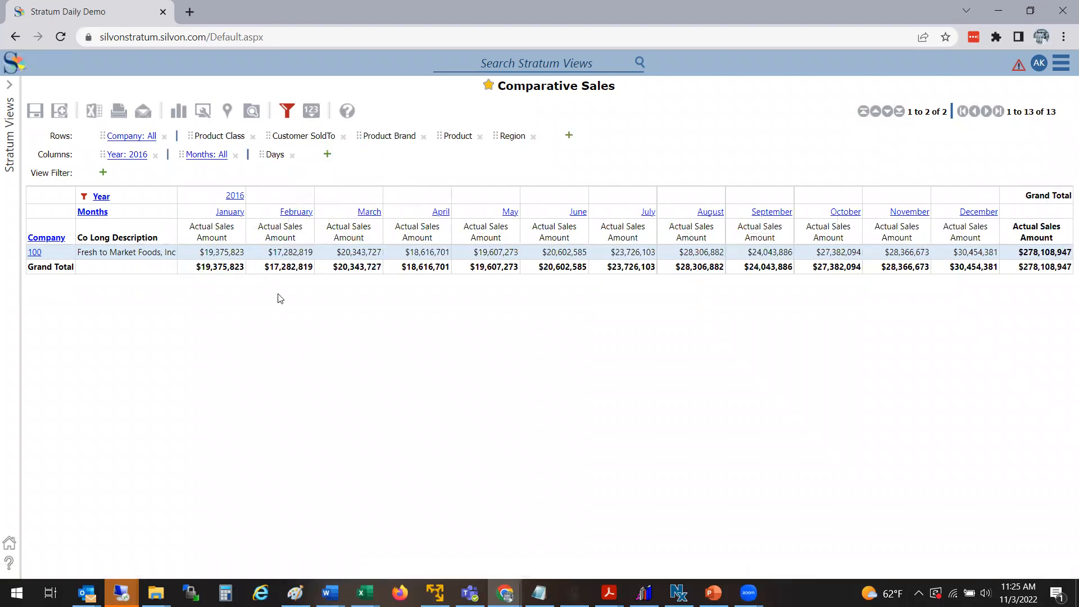
pyautogui.click(236, 196)
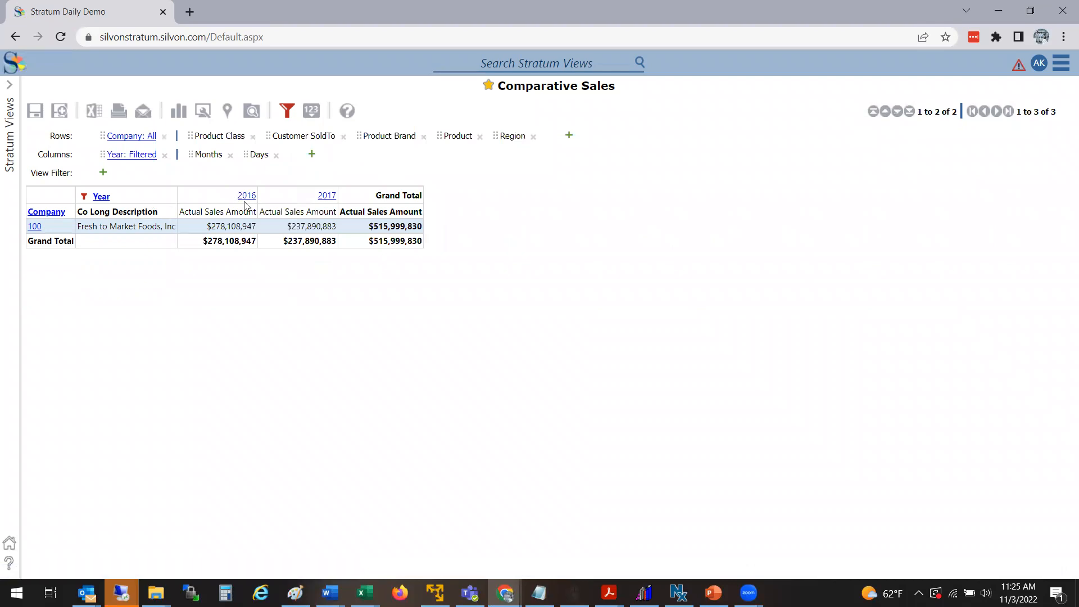
# Step: Expand all filtered years into months and scroll across the month columns
pyautogui.click(101, 197)
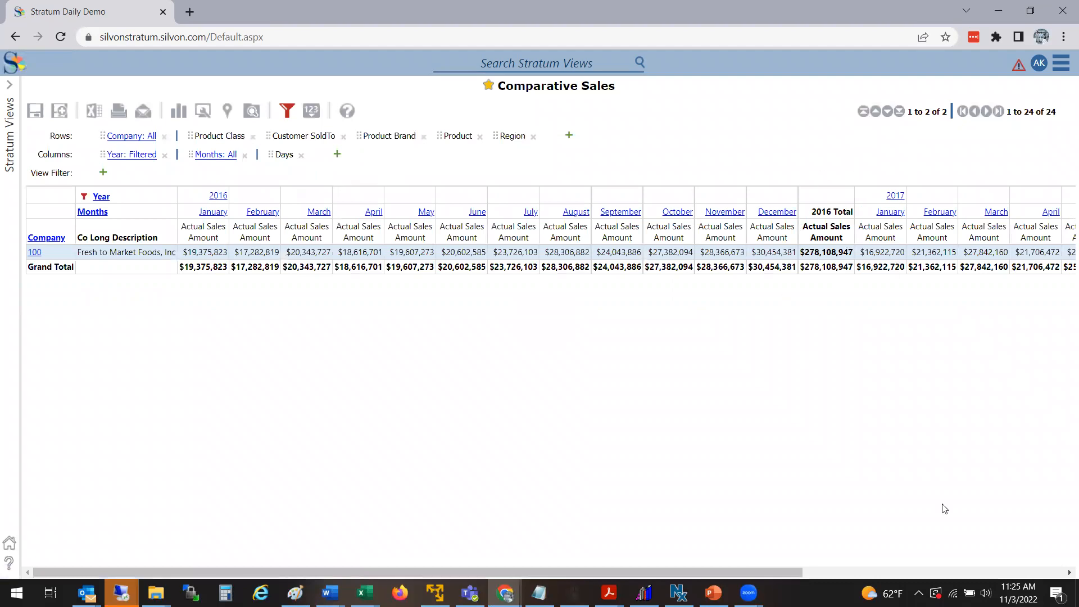
pyautogui.click(826, 572)
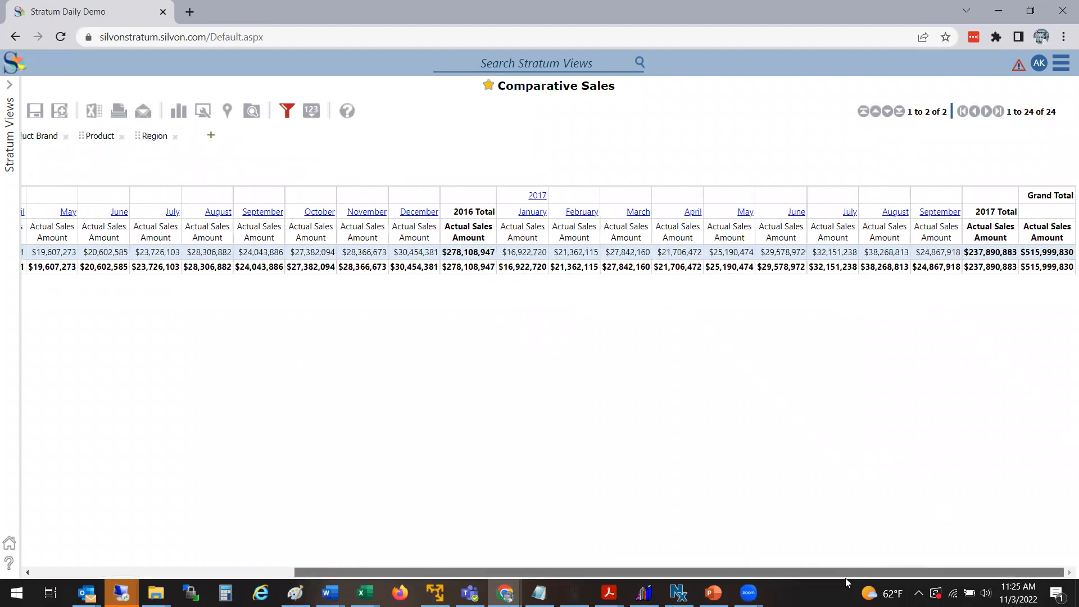
pyautogui.moveTo(823, 580); pyautogui.dragTo(544, 566)
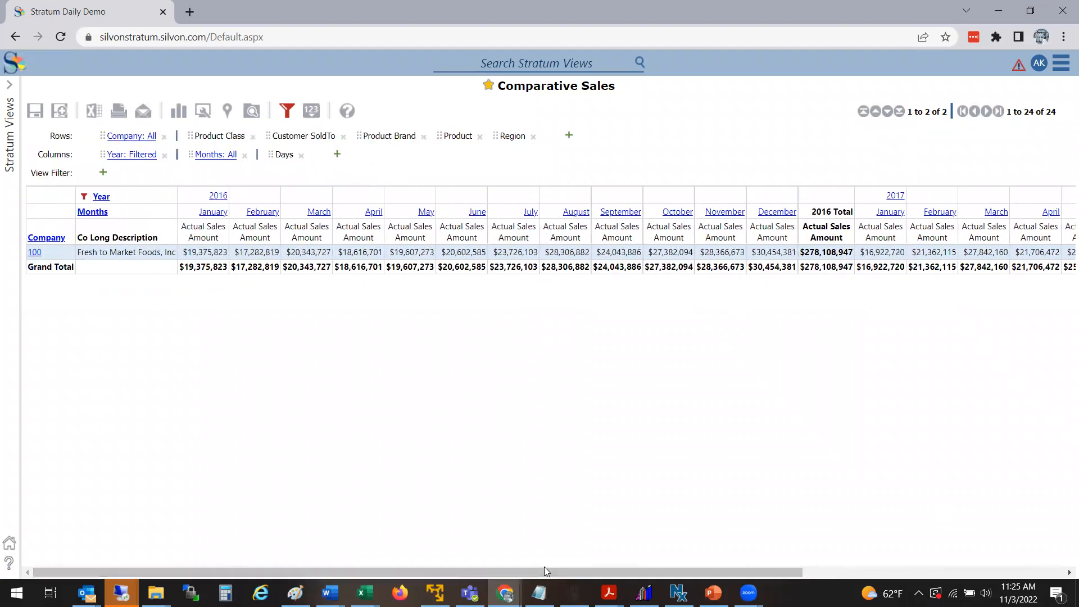
# Step: Drill the rows down through company 100 and product class B to customers, then collapse the columns to years
pyautogui.click(35, 252)
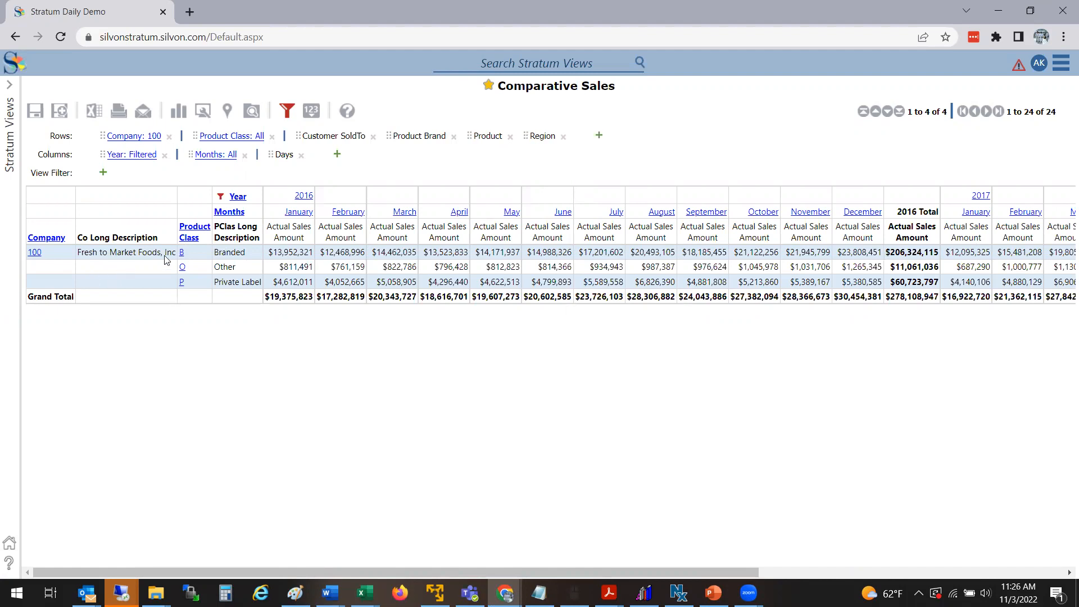
pyautogui.click(181, 254)
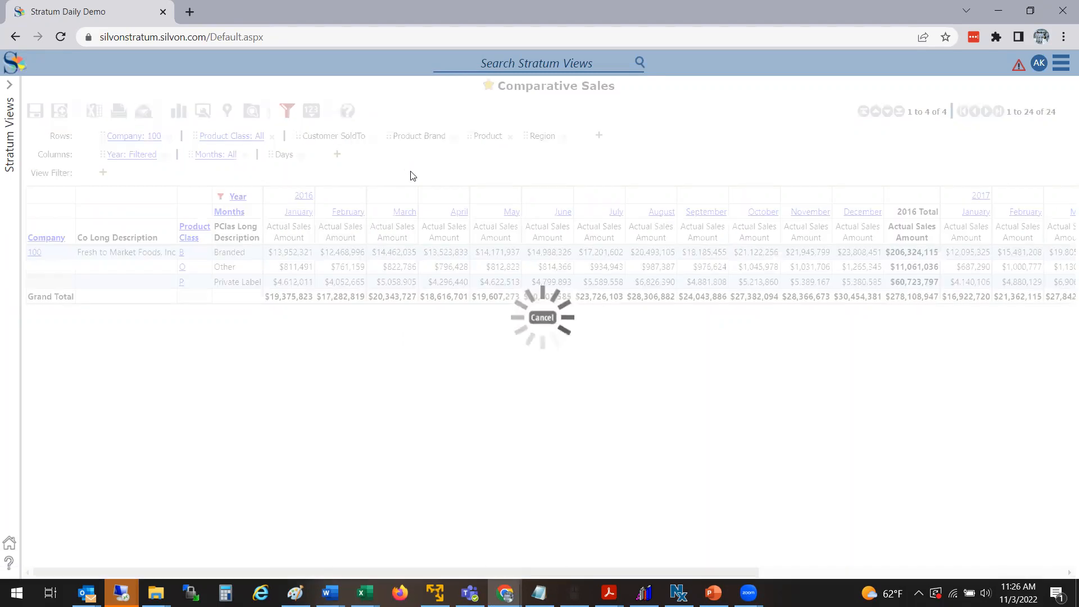
pyautogui.scroll(-1, 1062, 232)
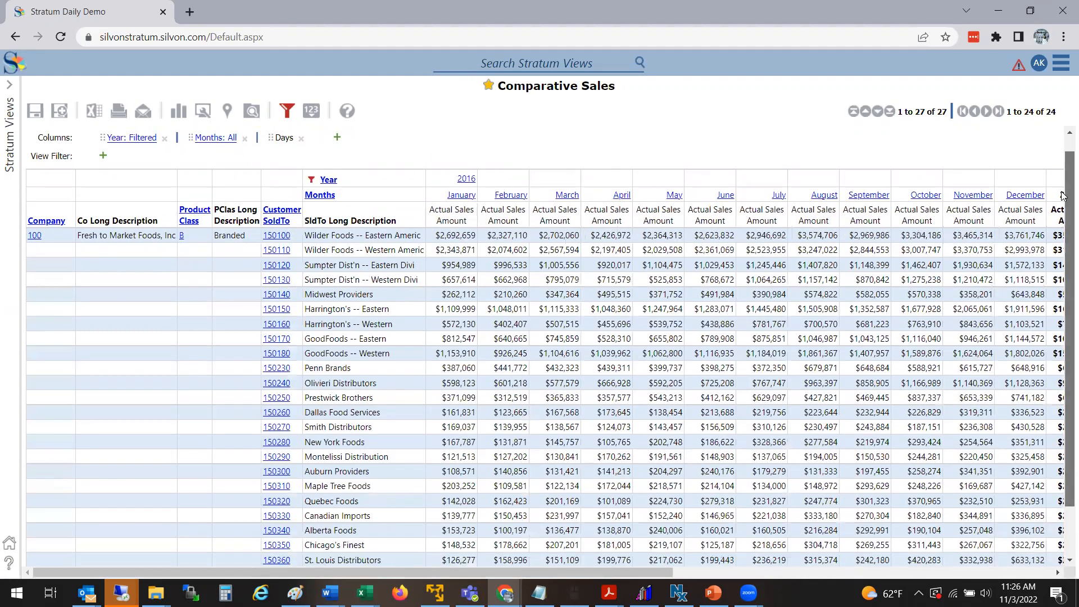
pyautogui.scroll(-1, 1062, 236)
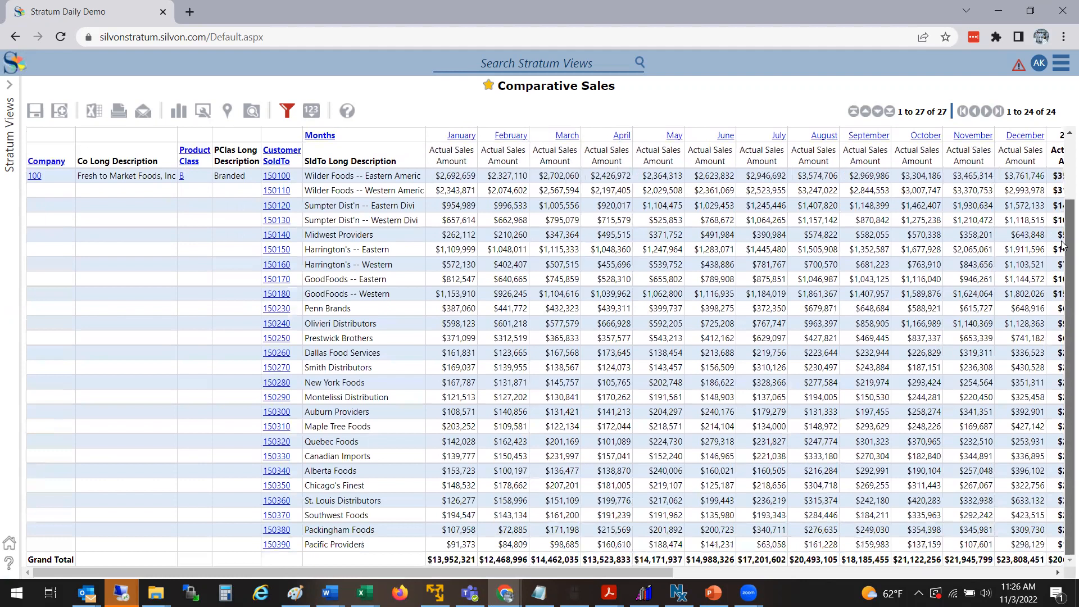
pyautogui.scroll(2, 1062, 224)
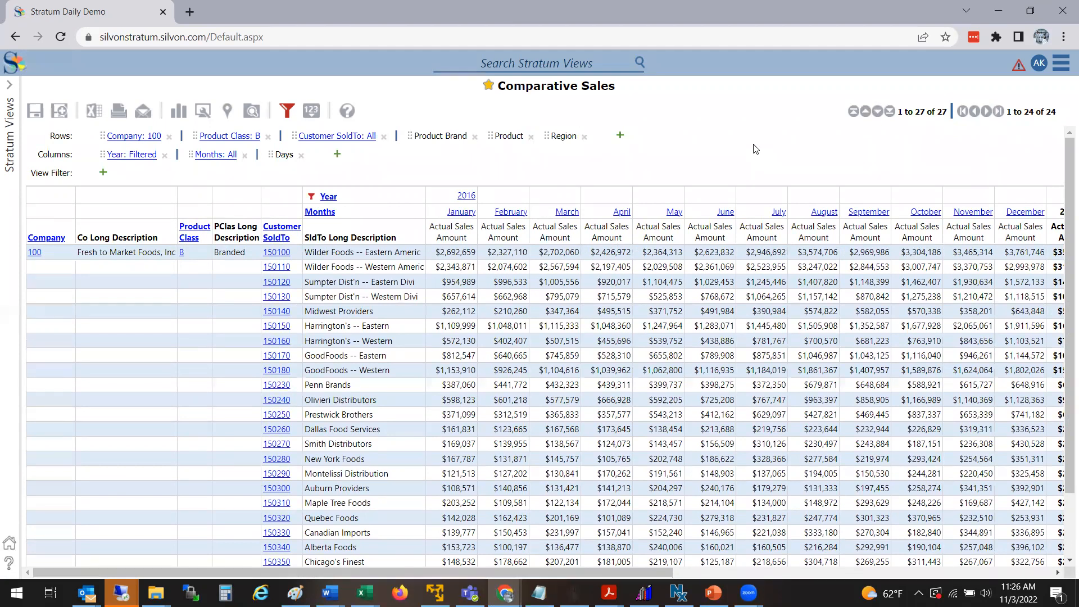
pyautogui.click(467, 196)
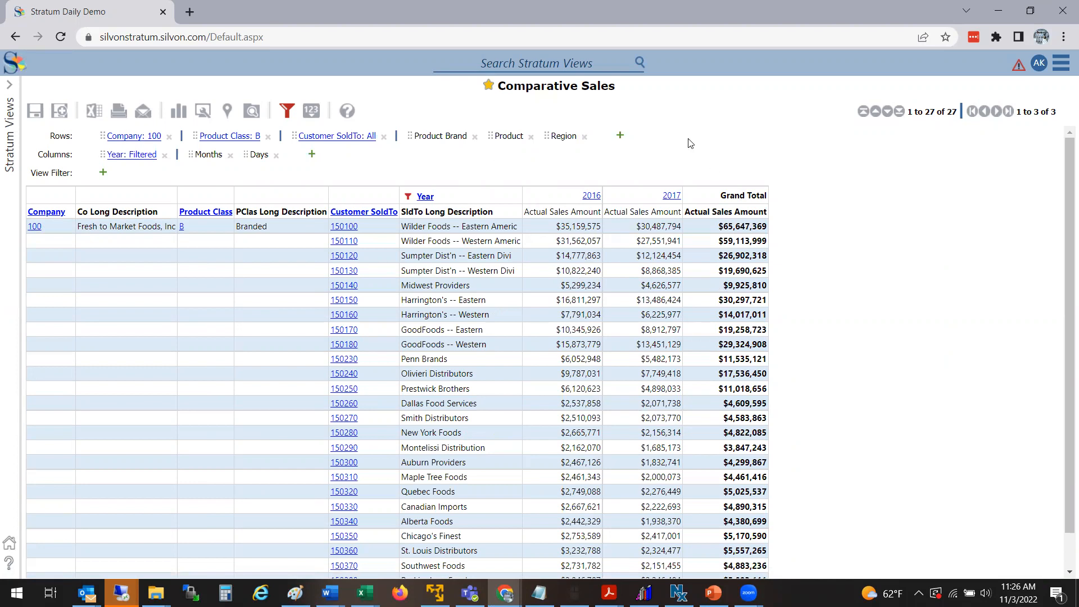
# Step: Add 2015 to the Year column filter
pyautogui.click(408, 197)
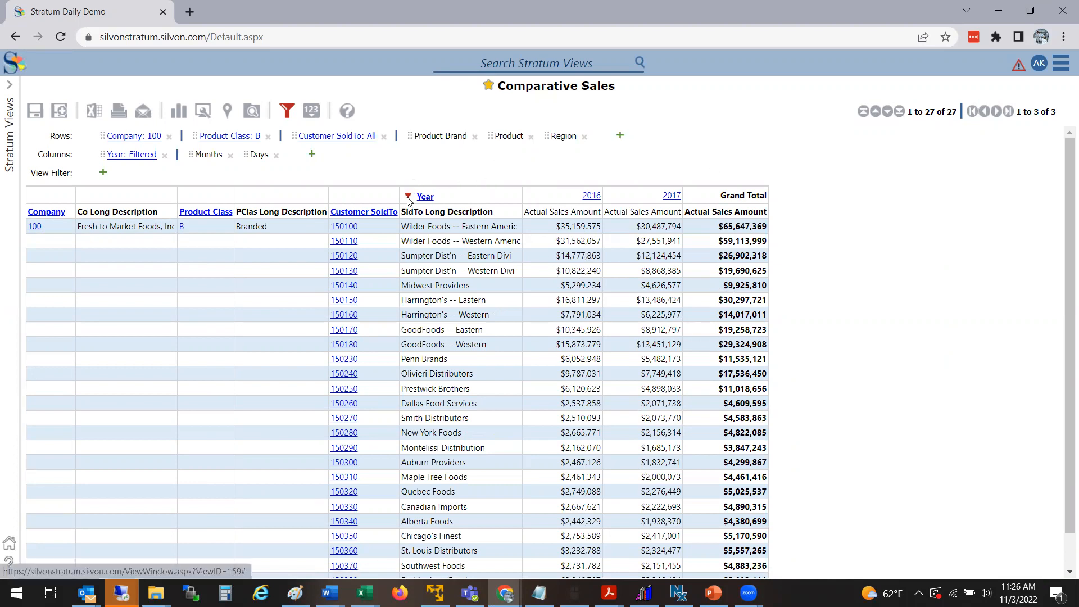
pyautogui.click(67, 173)
pyautogui.click(203, 395)
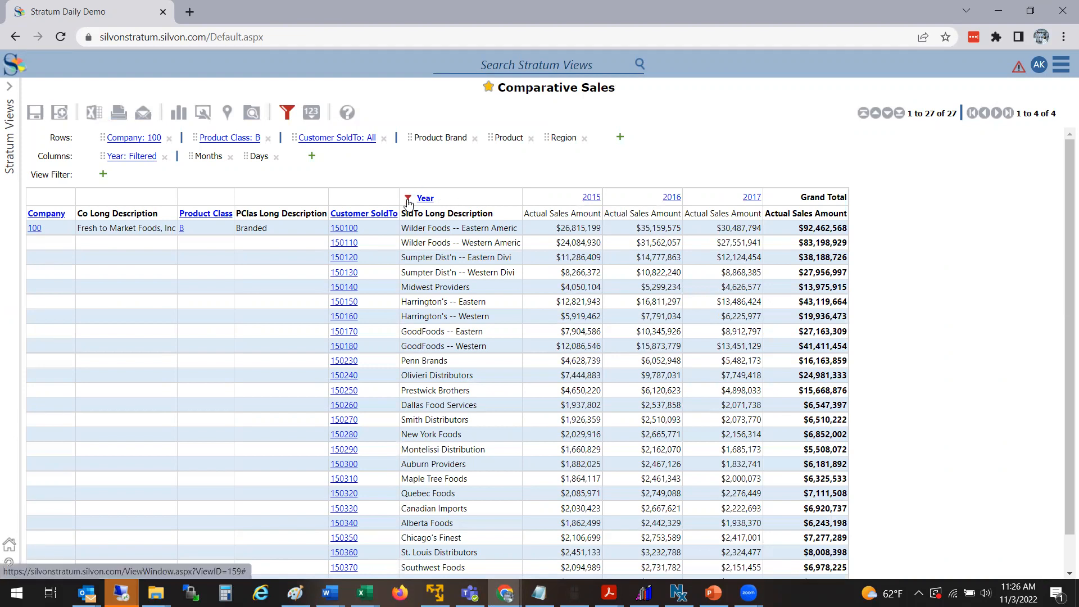
# Step: Add Actual Sales Units as a regular measure item to the grid
pyautogui.moveTo(408, 202)
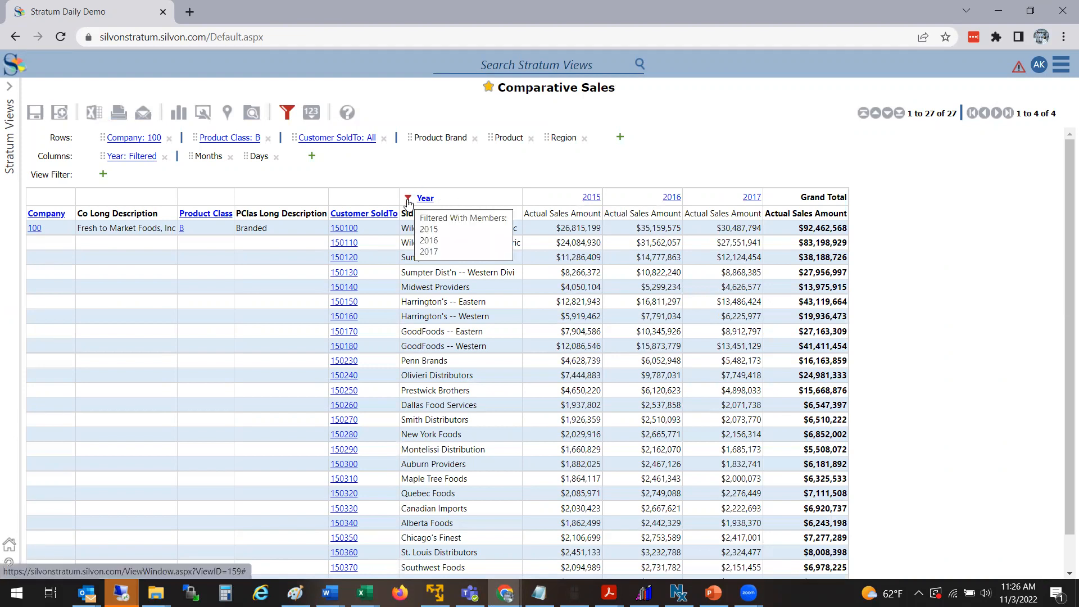
pyautogui.rightClick(539, 219)
pyautogui.moveTo(515, 271)
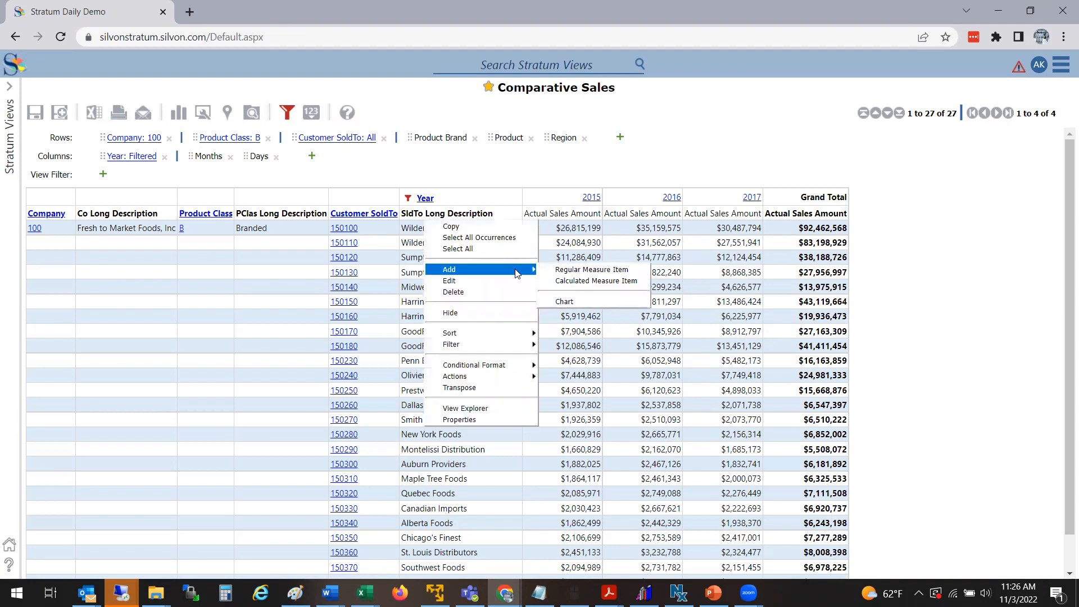
pyautogui.click(591, 270)
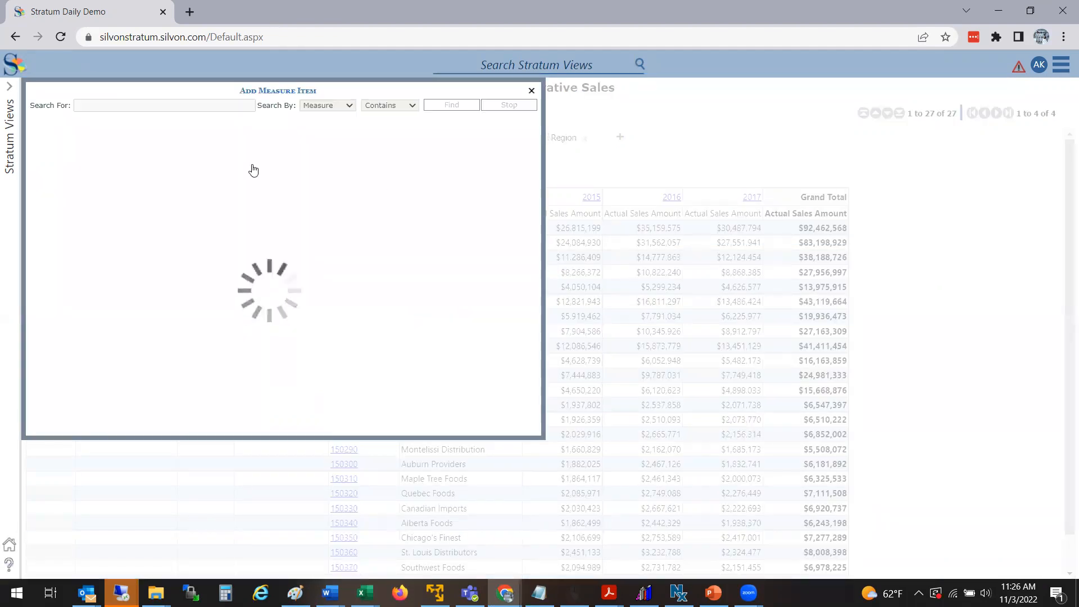
pyautogui.click(115, 100)
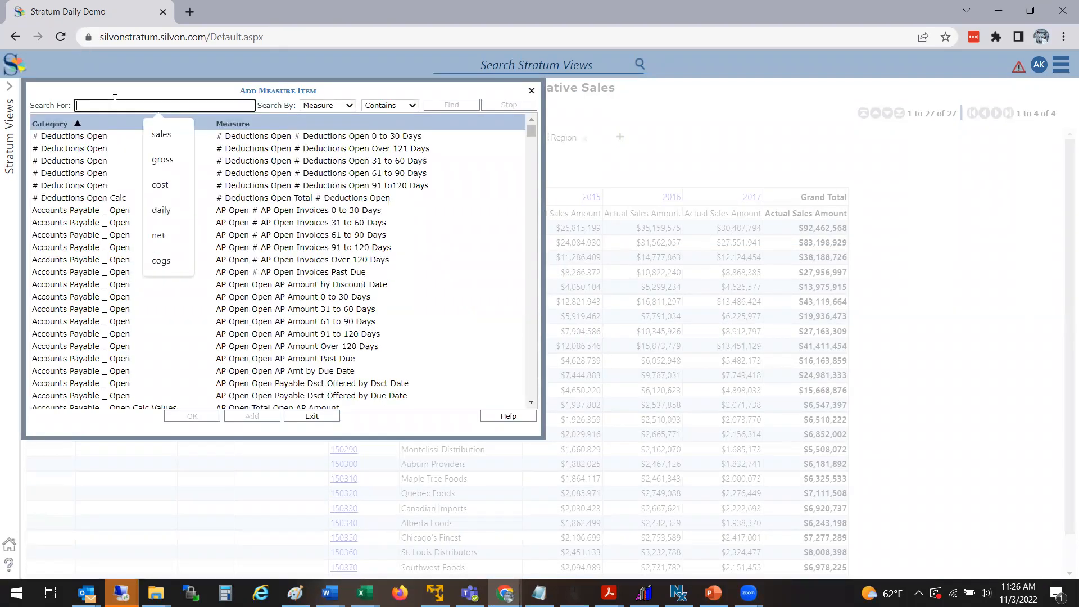
pyautogui.write('units')
pyautogui.press('Return')
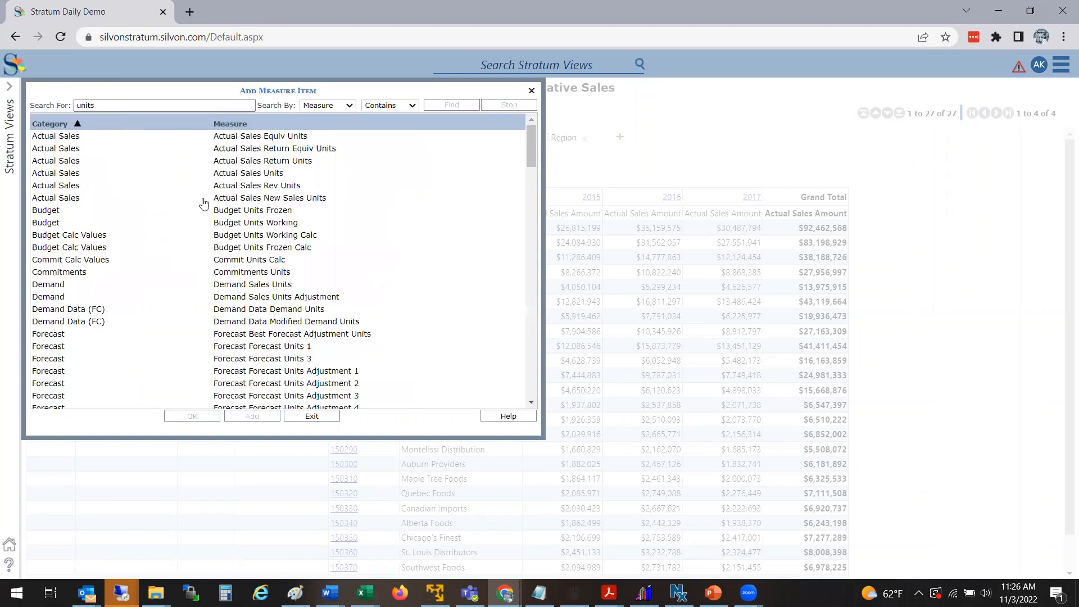
pyautogui.click(245, 175)
pyautogui.click(252, 417)
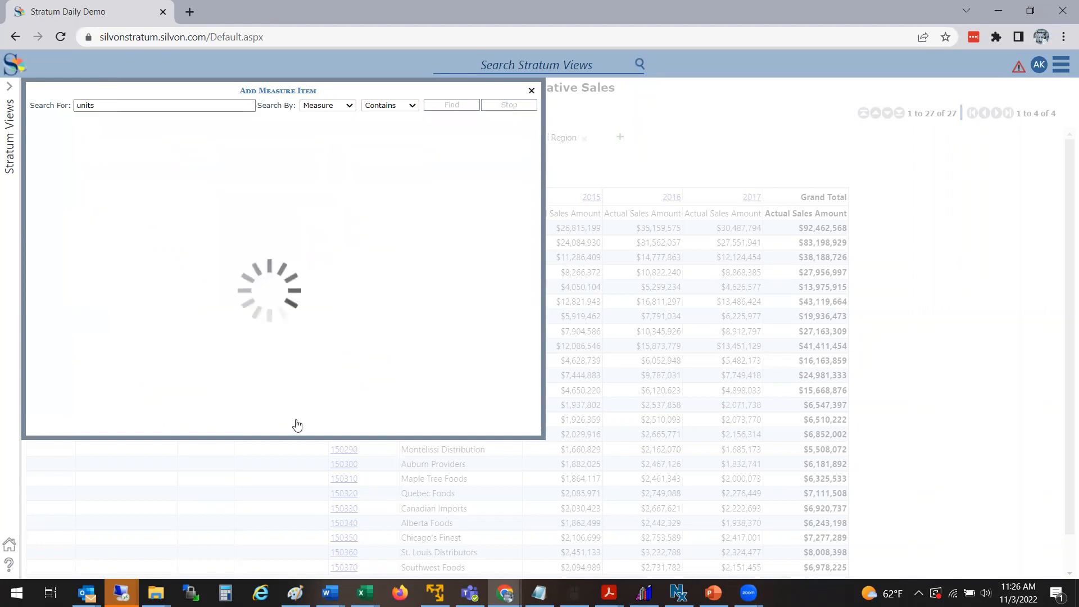
# Step: Add a calculated measure item dividing Actual Sales Amount by Actual Sales Units with the Divide With Zero Check function
pyautogui.click(318, 416)
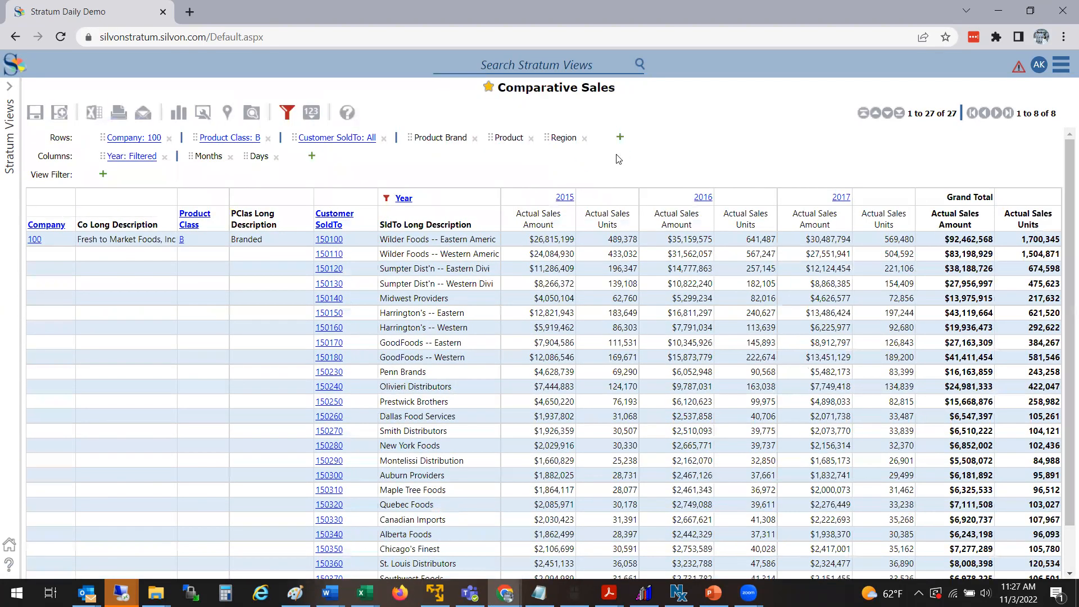
pyautogui.rightClick(607, 224)
pyautogui.moveTo(590, 274)
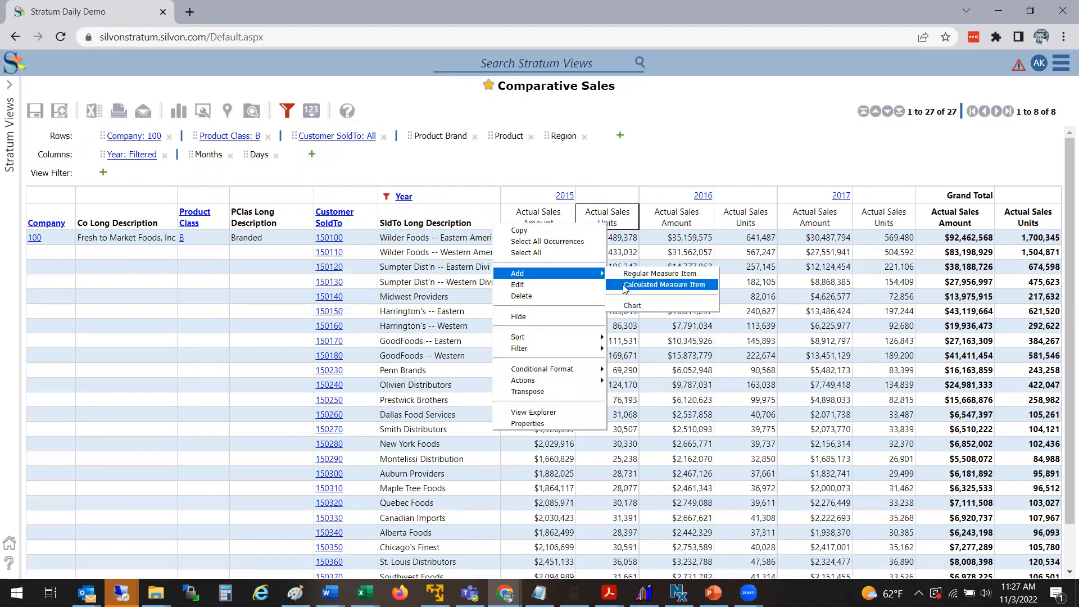
pyautogui.click(626, 286)
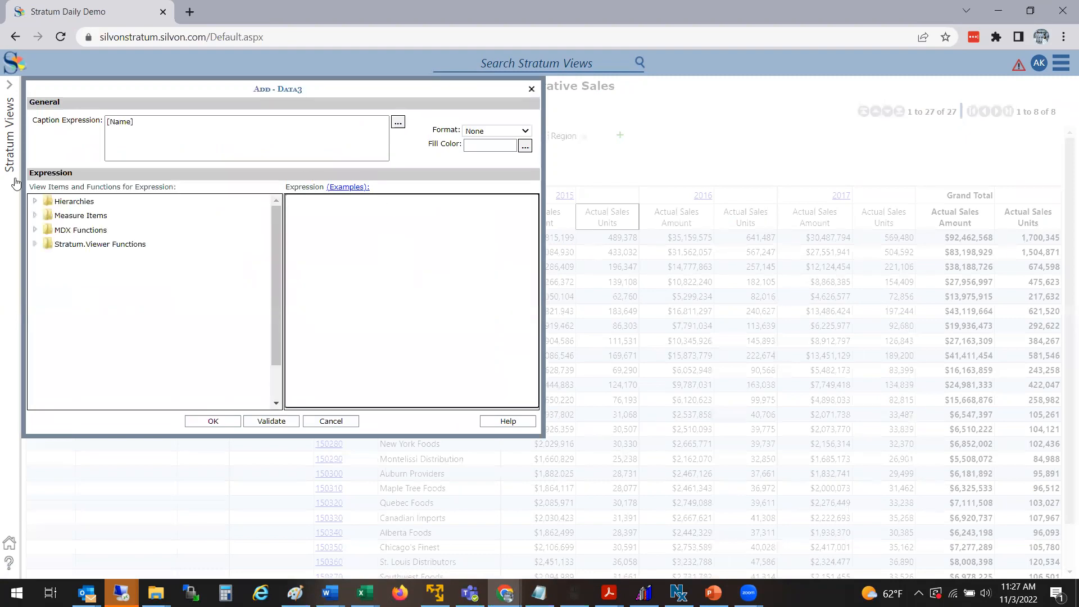
pyautogui.click(35, 216)
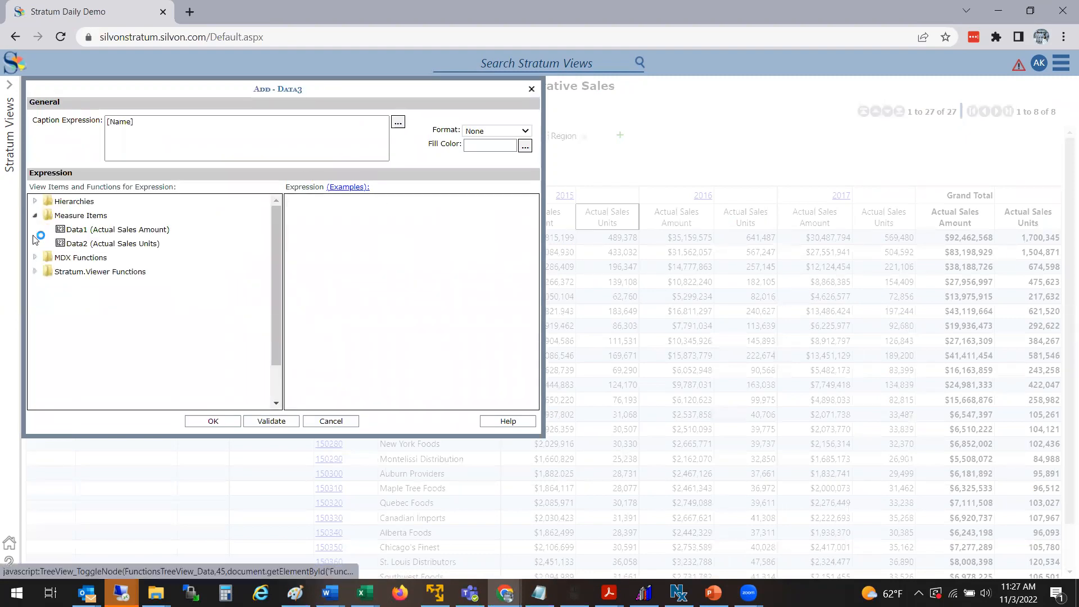
pyautogui.click(35, 272)
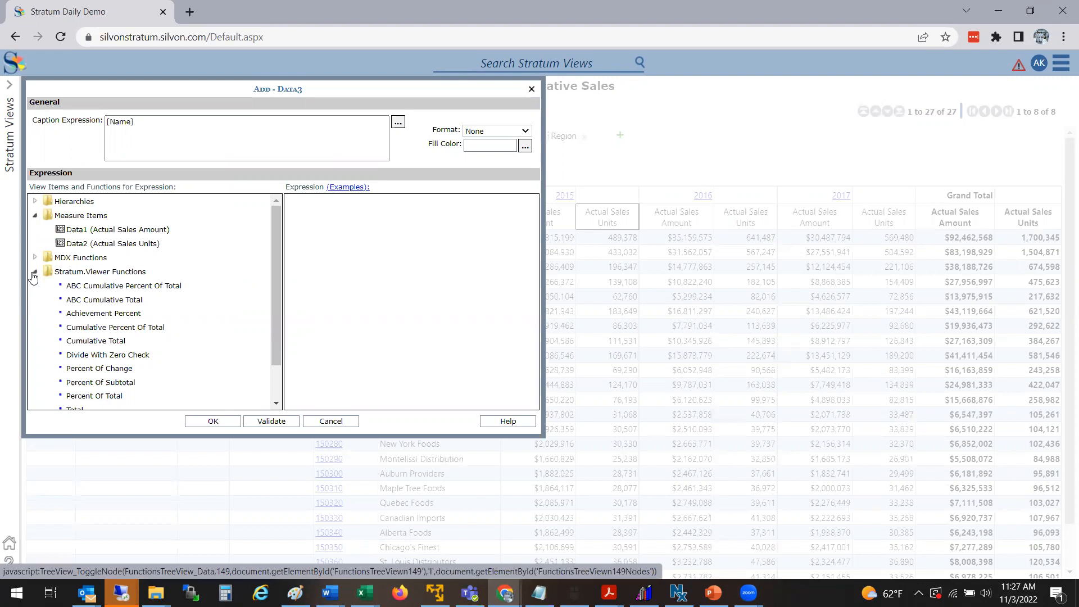
pyautogui.click(94, 358)
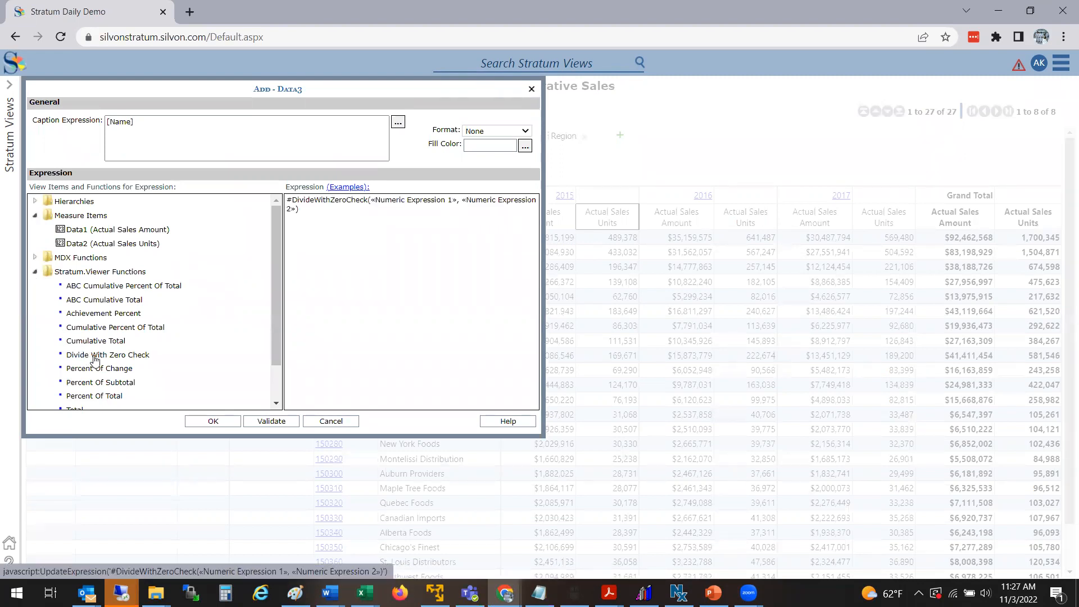
pyautogui.click(149, 234)
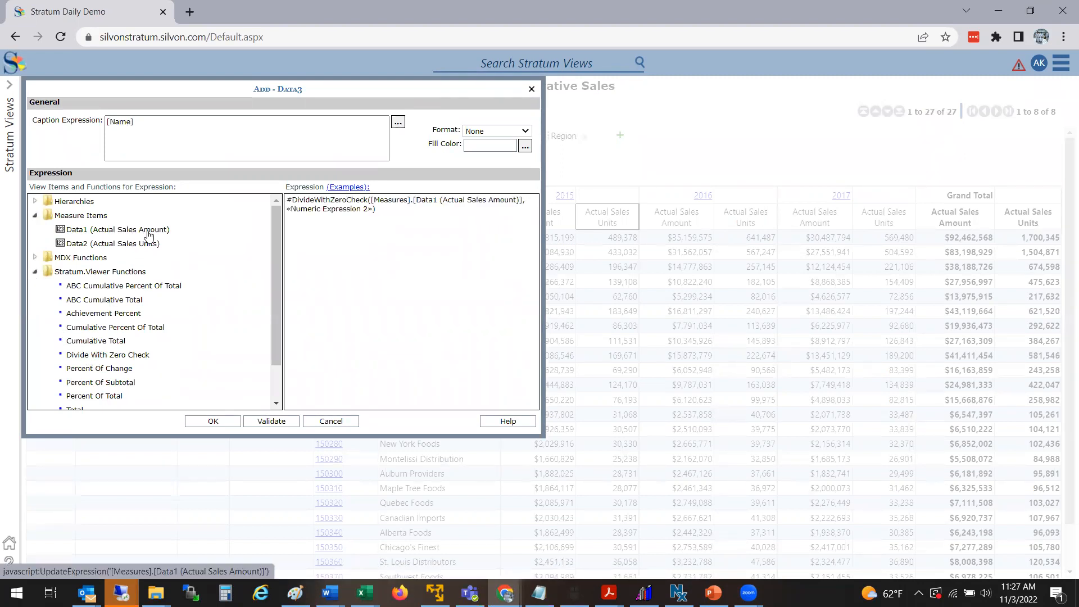
pyautogui.click(145, 245)
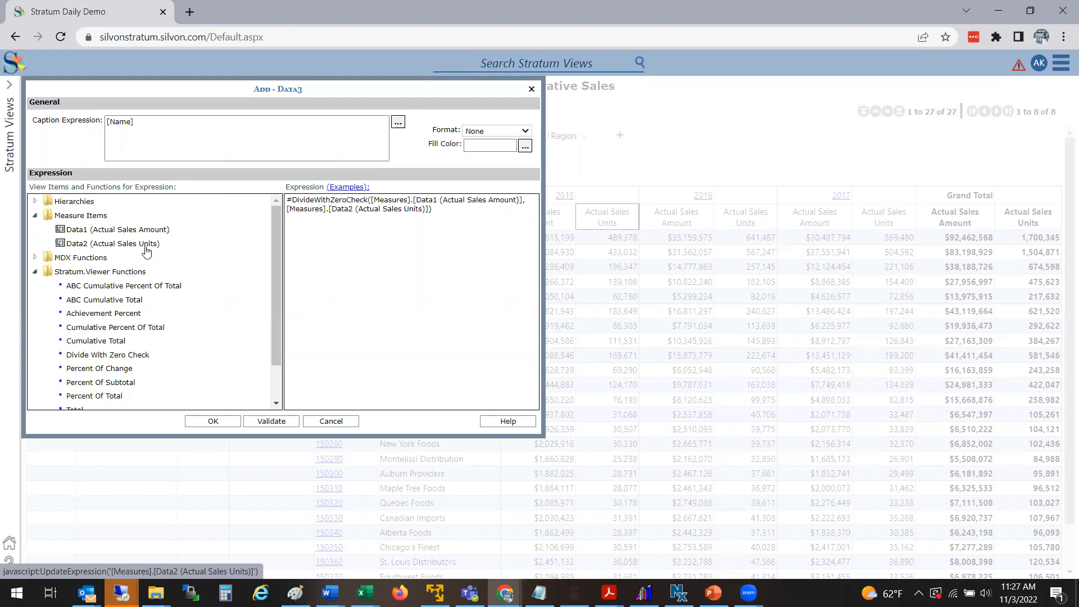
# Step: Format the calculated measure as $#,##0.00, caption it ASP, and confirm it
pyautogui.click(493, 131)
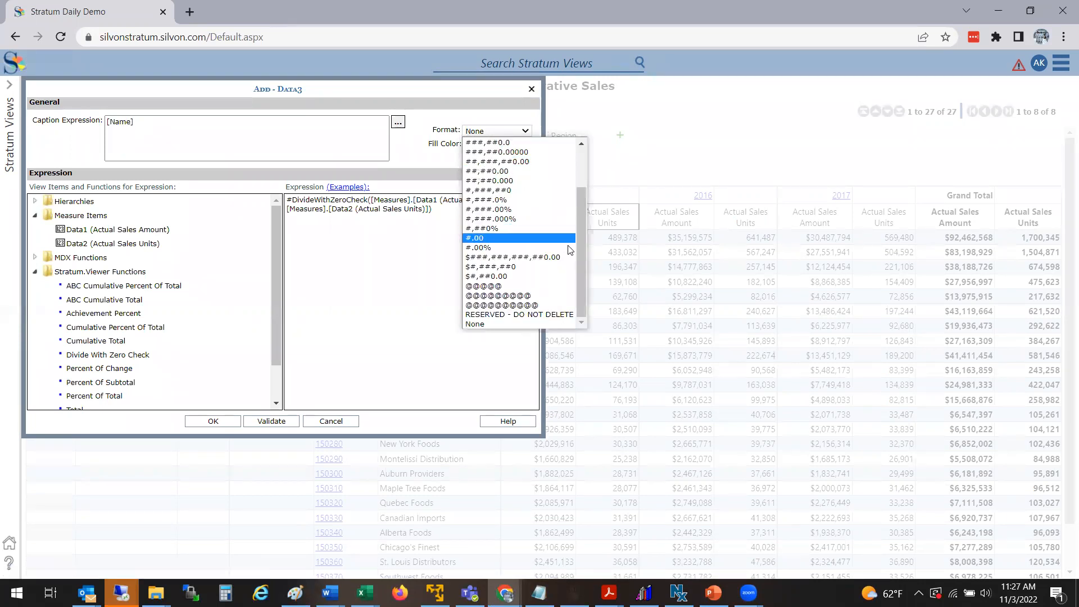
pyautogui.click(581, 173)
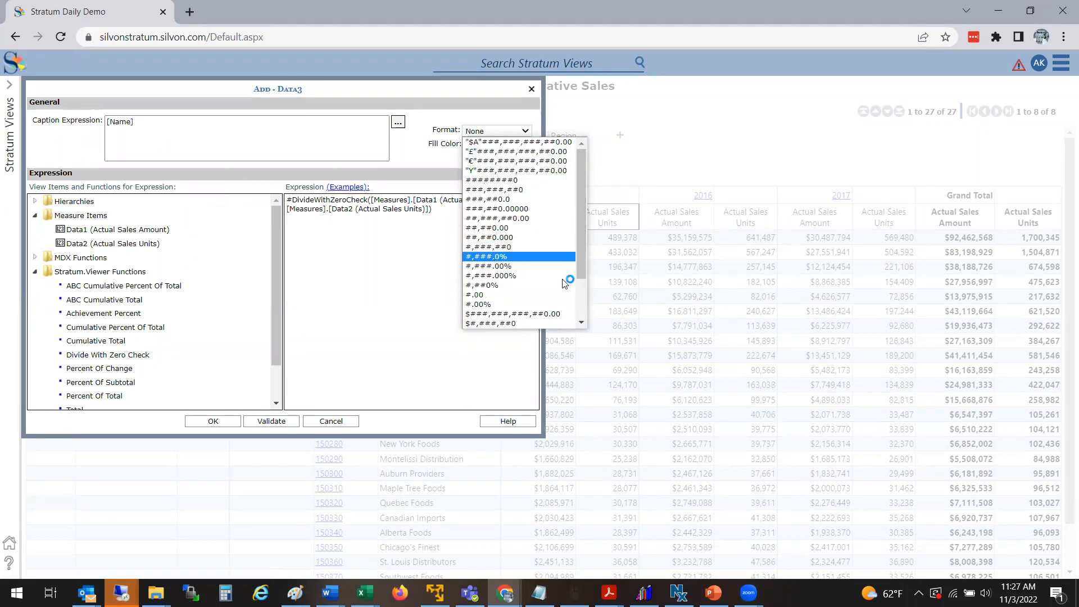
pyautogui.click(579, 307)
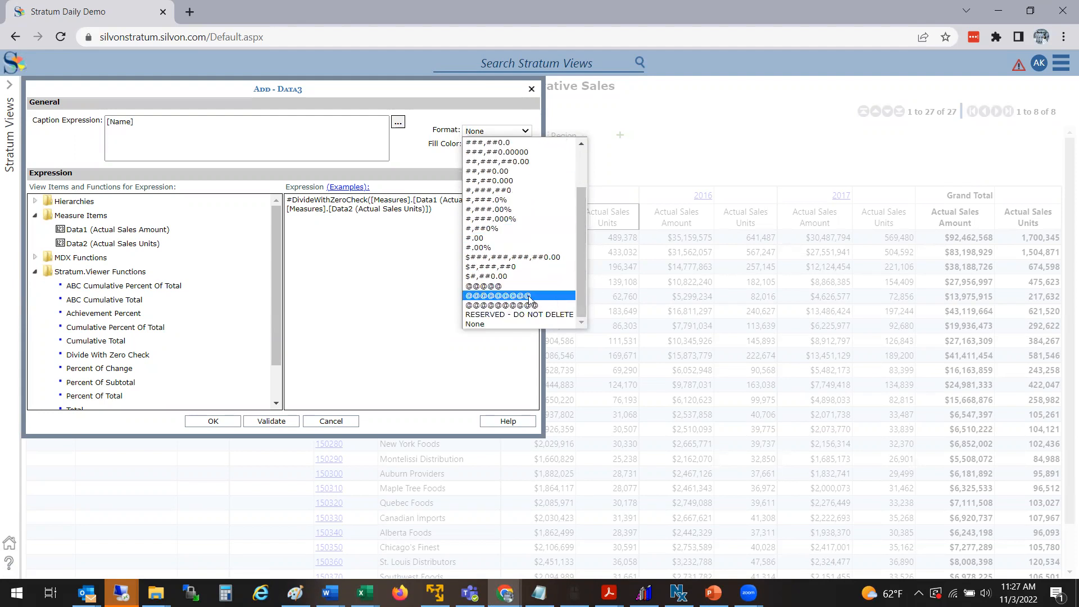
pyautogui.click(511, 279)
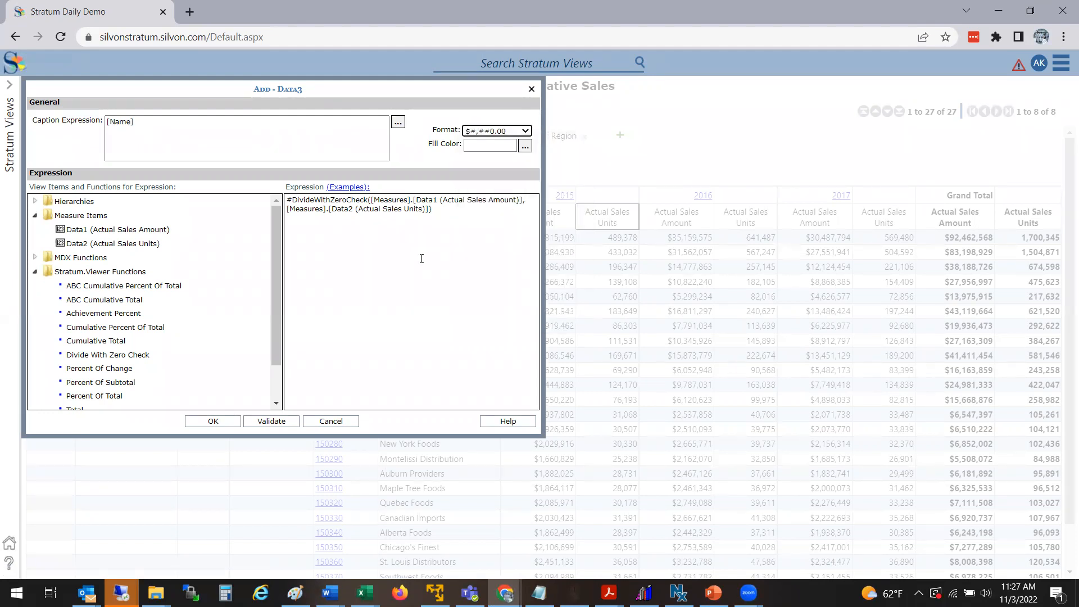
pyautogui.click(212, 144)
pyautogui.hotkey('ctrl', 'a')
pyautogui.write('AD')
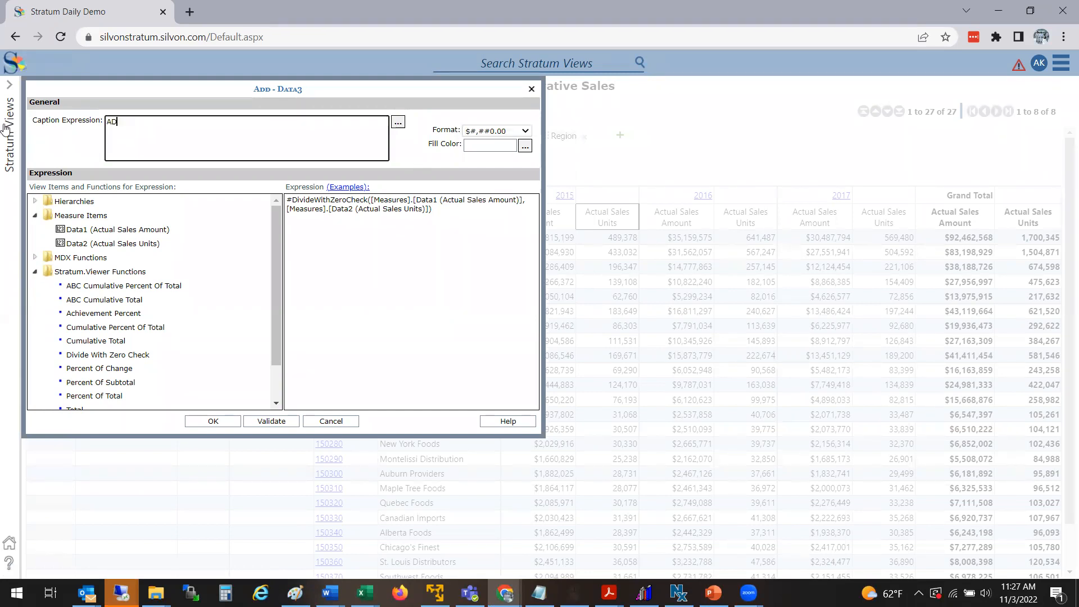
pyautogui.press('BackSpace')
pyautogui.write('SP')
pyautogui.click(236, 422)
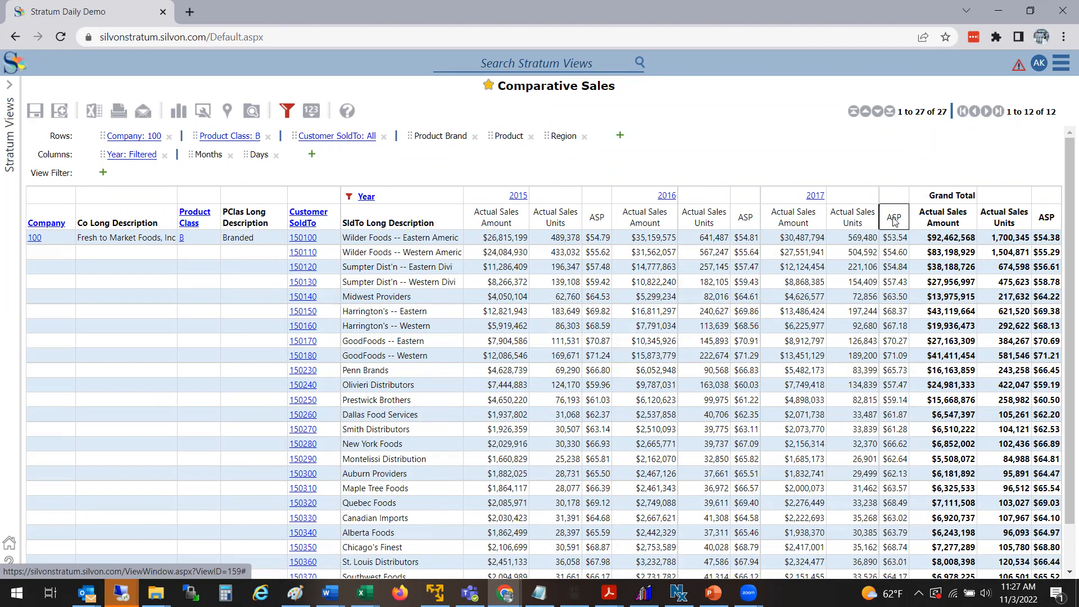
# Step: Save the view as a new view named Trend Sales with ASP
pyautogui.click(61, 114)
pyautogui.click(216, 106)
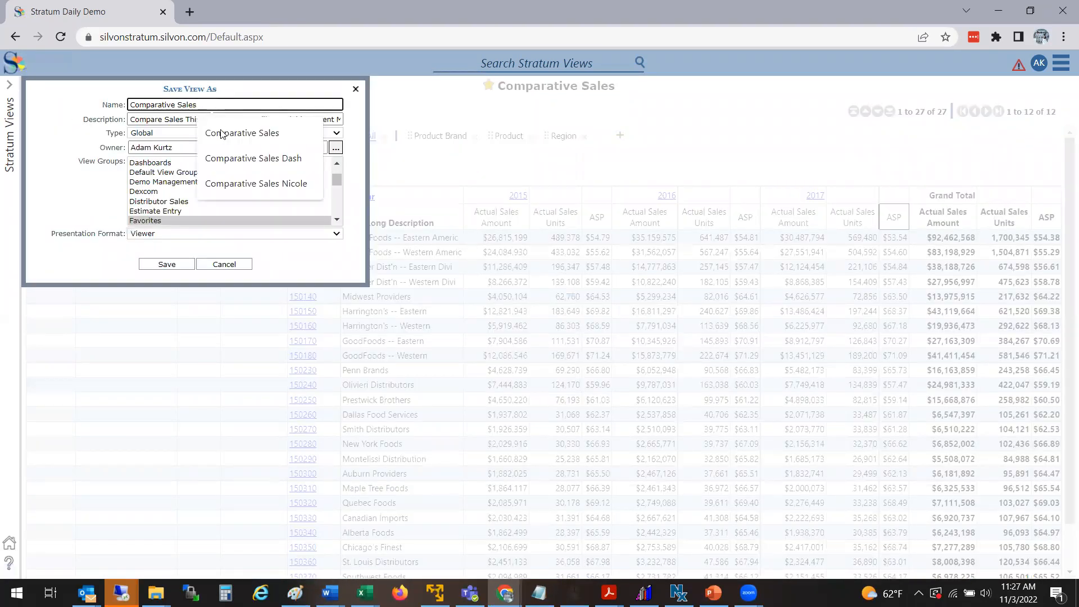
pyautogui.hotkey('ctrl', 'a')
pyautogui.write('T')
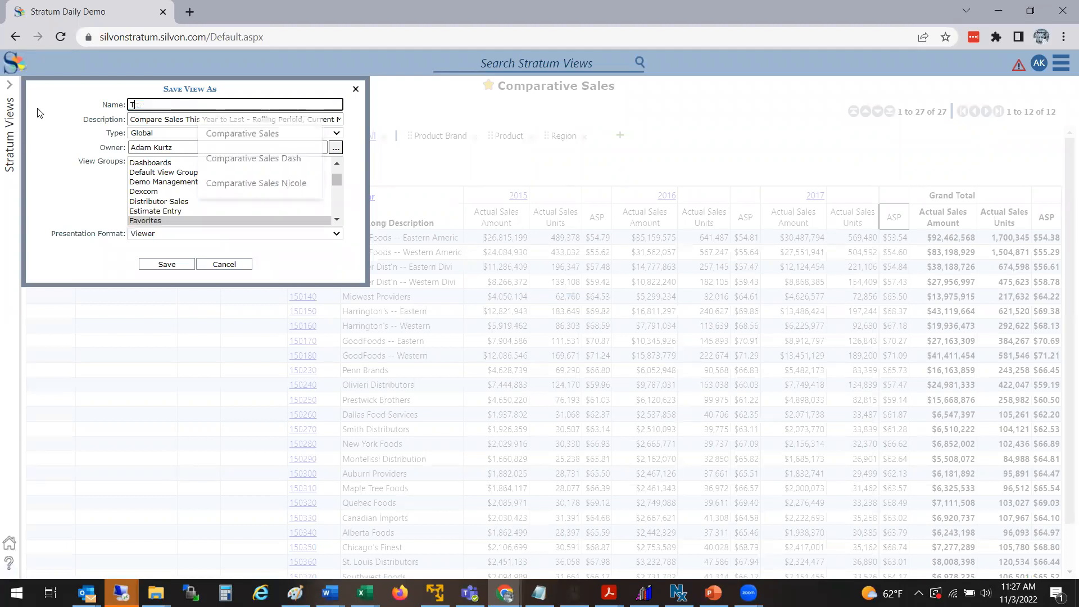
pyautogui.write('rend Sales')
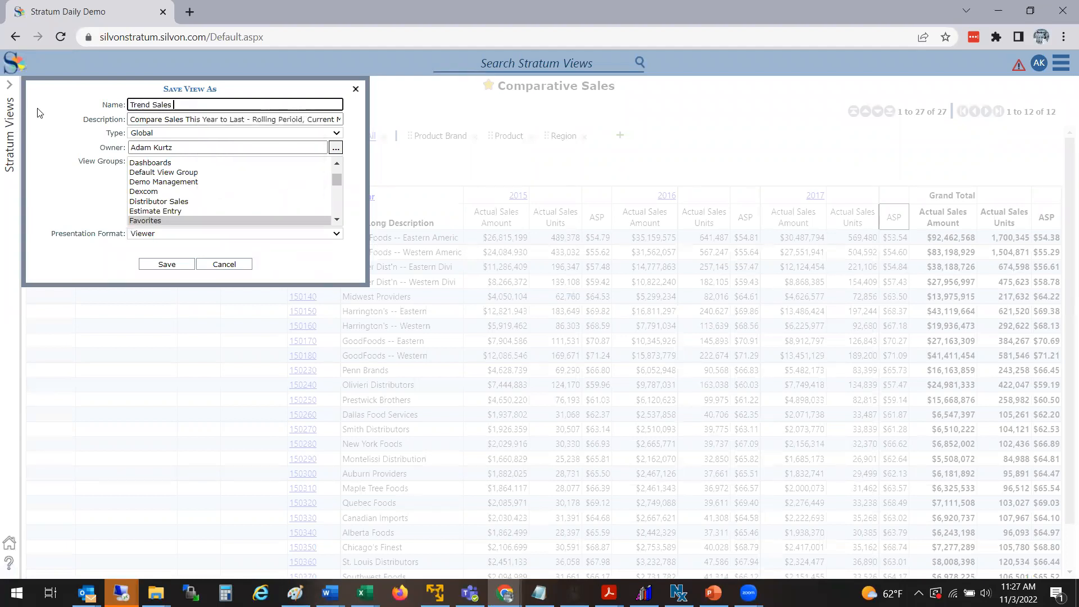
pyautogui.write(' with ASP')
# Step: Clear the new view's description, set its type to Personal, and save it
pyautogui.press('Tab')
pyautogui.press('BackSpace')
pyautogui.write('fro man')
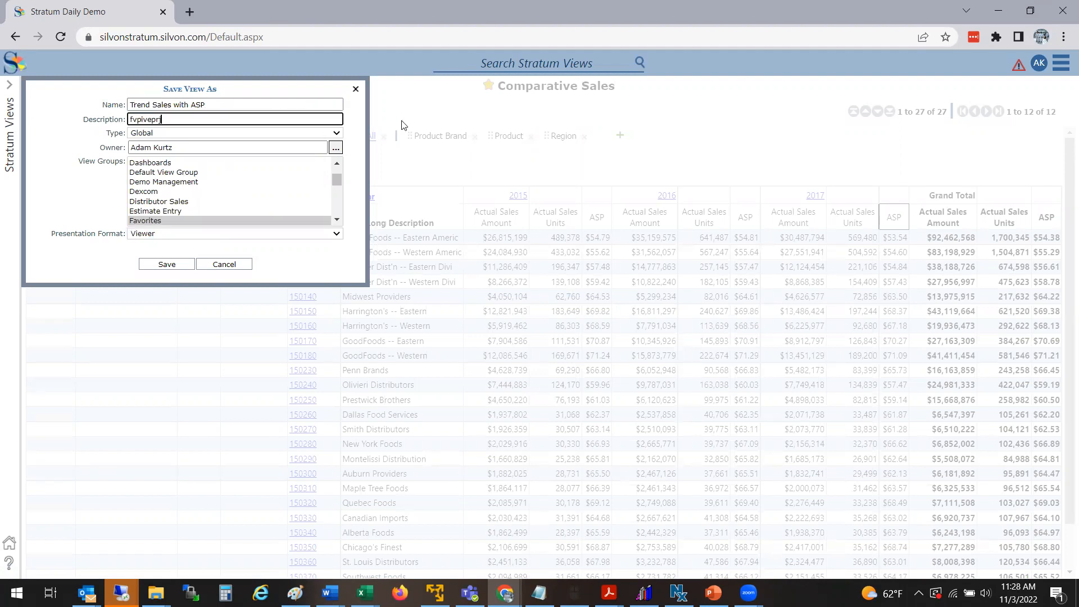
pyautogui.press('BackSpace')
pyautogui.press('BackSpace')
pyautogui.press('BackSpace')
pyautogui.press('BackSpace')
pyautogui.press('BackSpace')
pyautogui.press('BackSpace')
pyautogui.press('BackSpace')
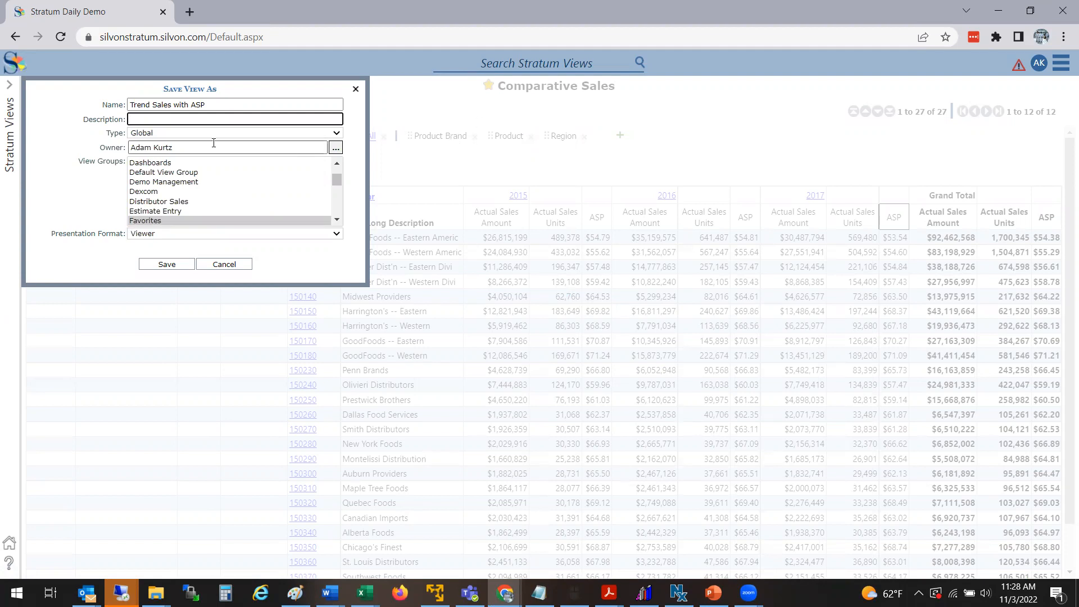
pyautogui.click(149, 133)
pyautogui.click(149, 152)
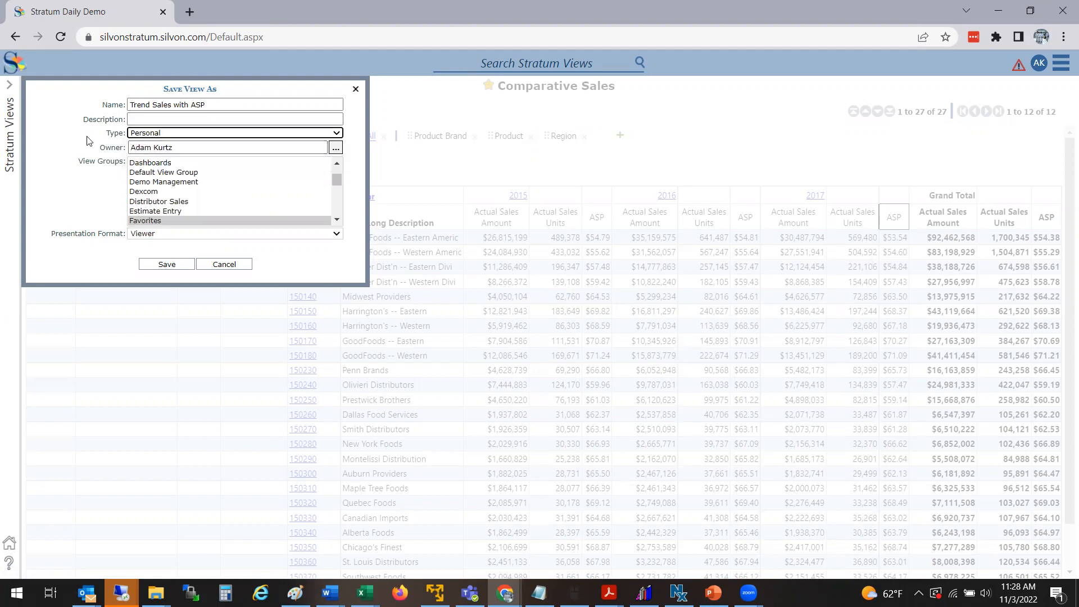
pyautogui.click(345, 204)
pyautogui.click(230, 265)
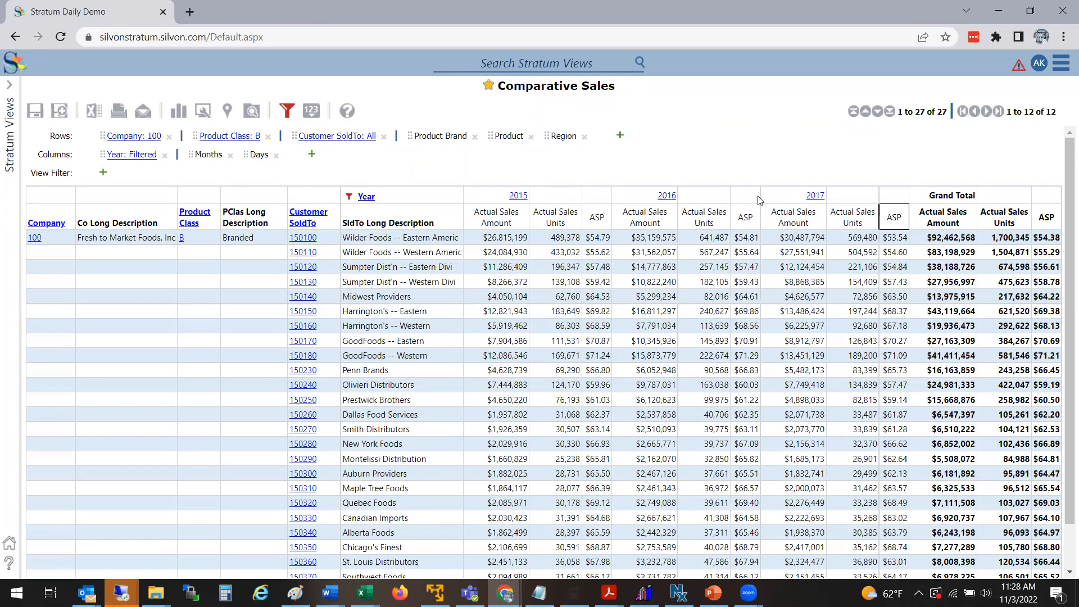
# Step: Expand the 2017 column into its months
pyautogui.click(814, 195)
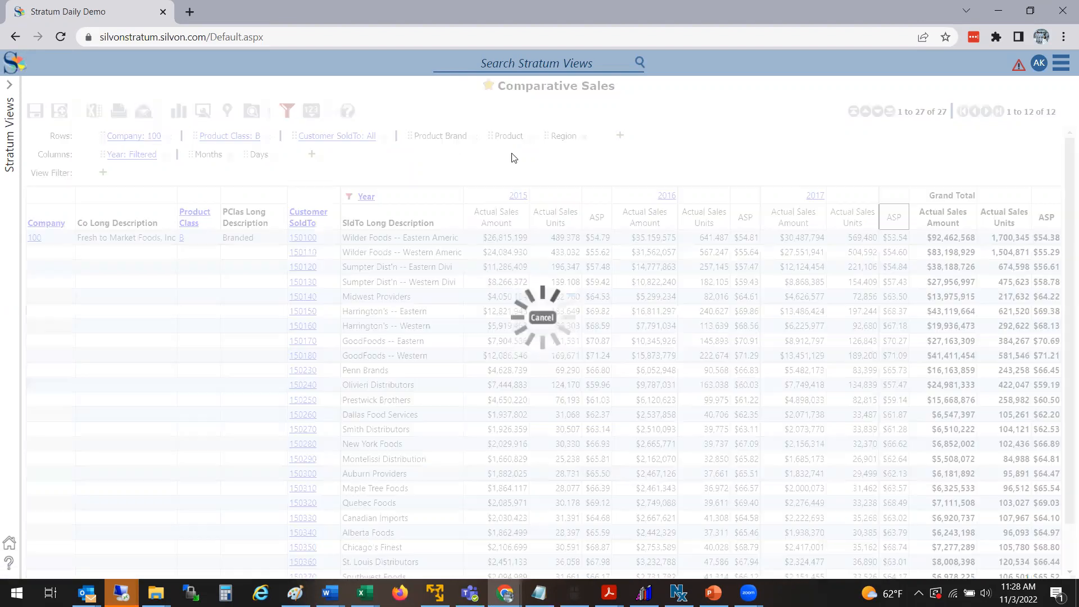